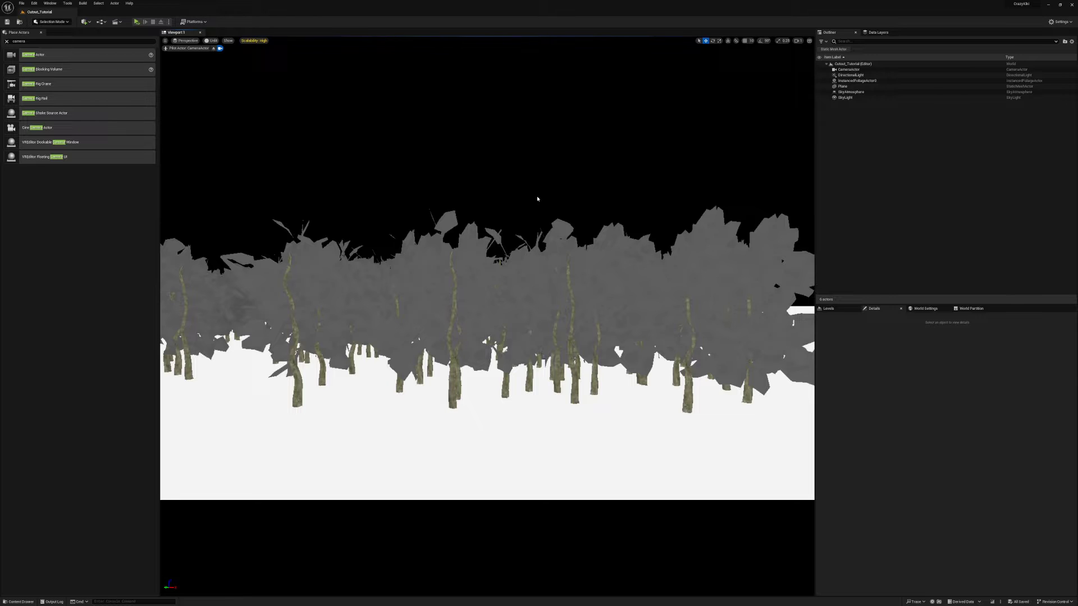
- Open the SM_Elm04 static mesh from the Trees folder and disable its Nanite support
key("ctrl+space")
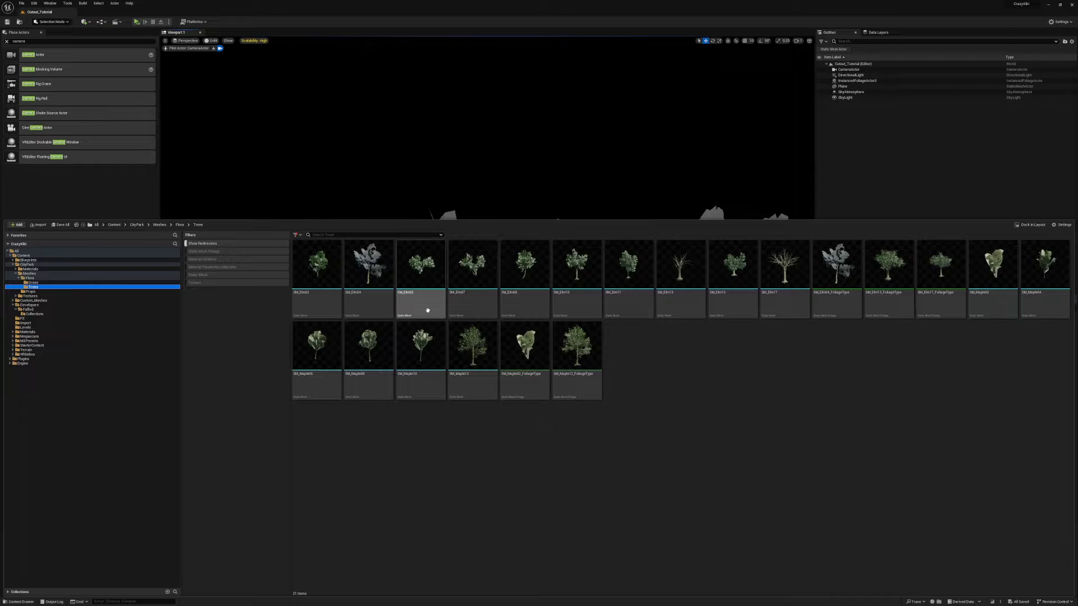
mouse_move(366, 269)
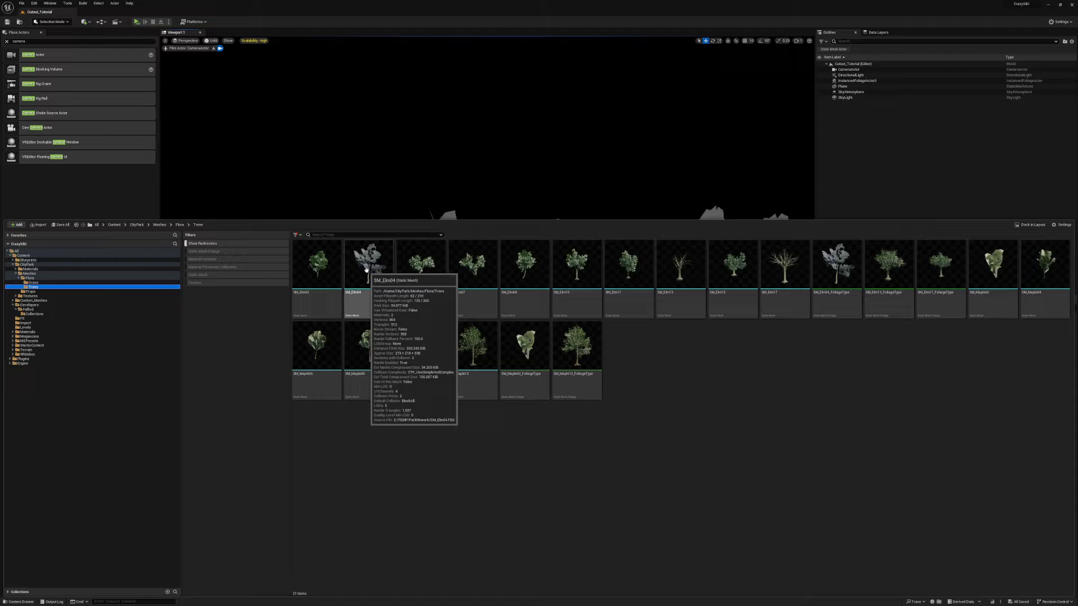
left_click(366, 269)
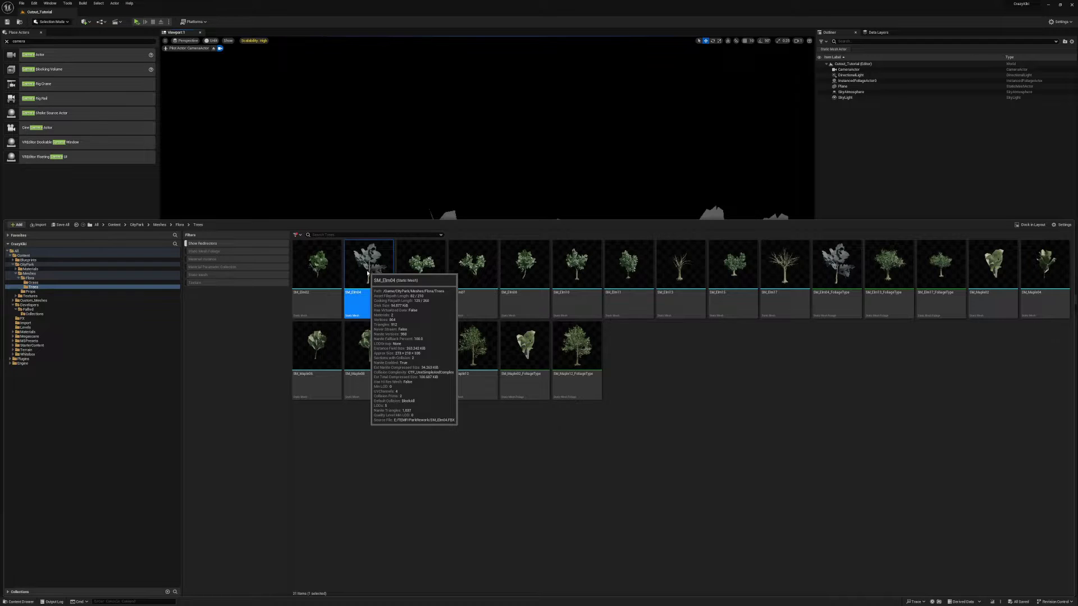
double_click(368, 274)
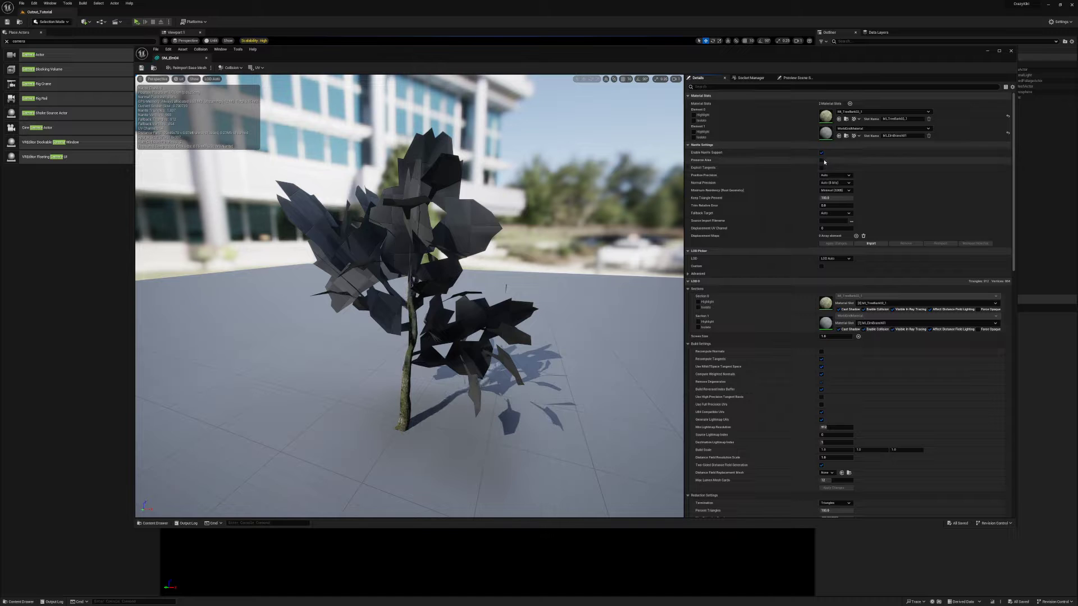
left_click(822, 154)
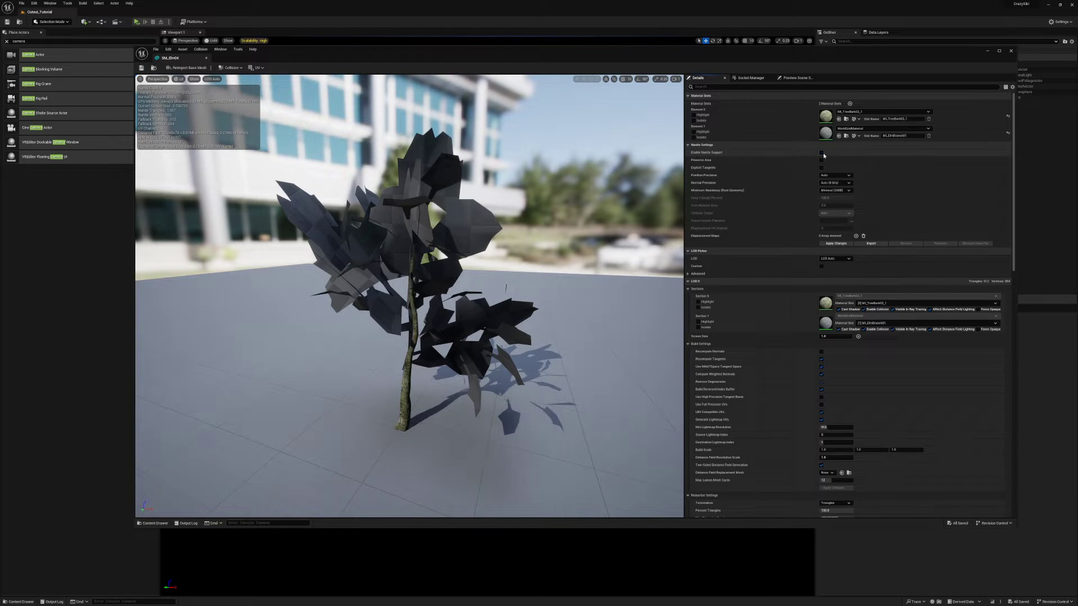
- Export the SM_Elm04 mesh as an FBX file into the project's Assets/Trees folder
right_click(366, 279)
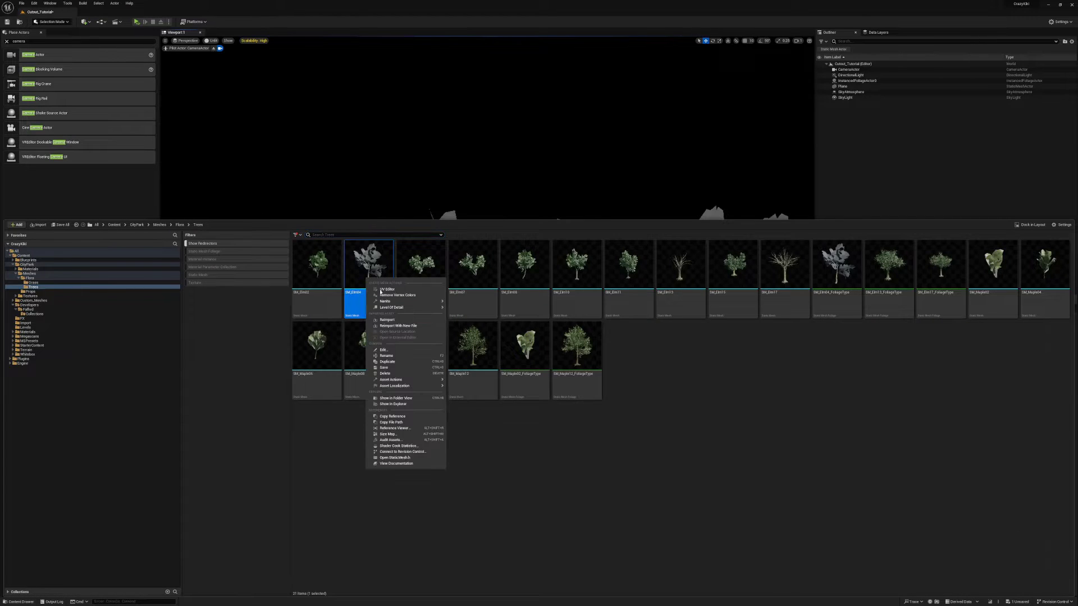
mouse_move(427, 379)
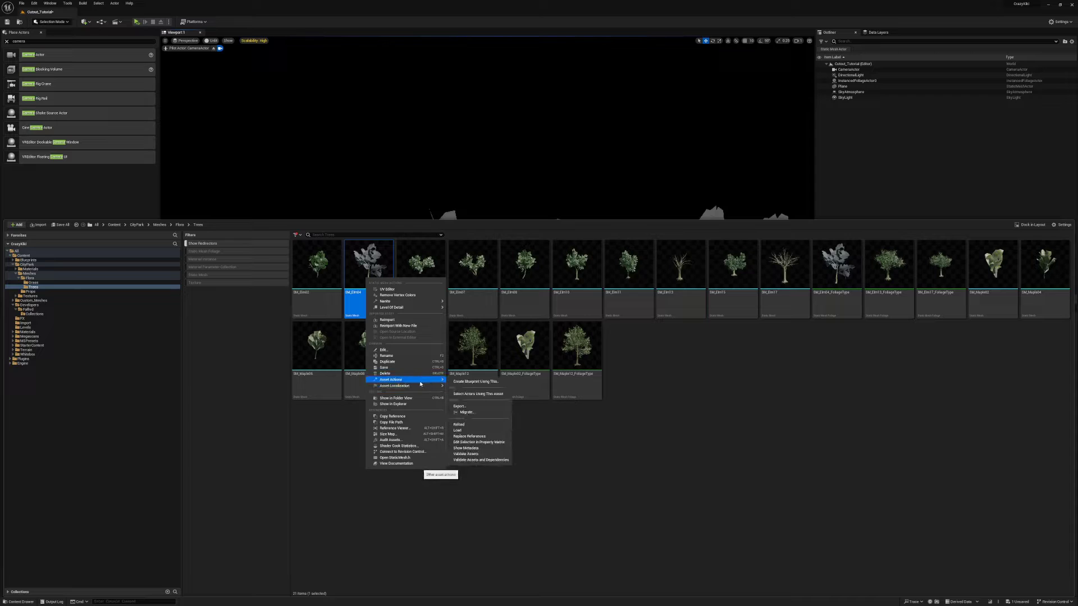
left_click(470, 407)
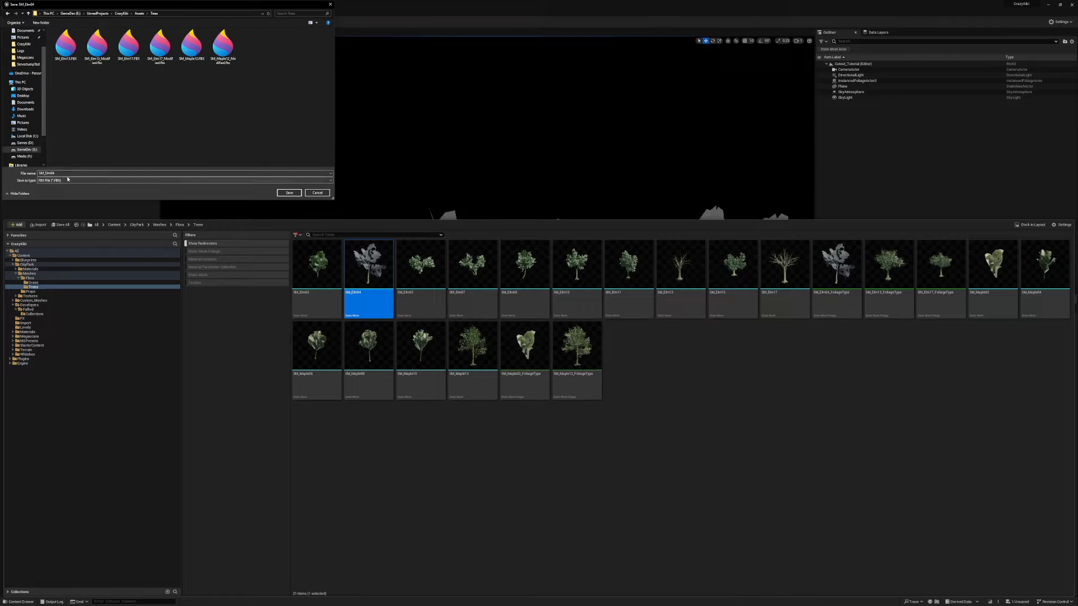
left_click(288, 192)
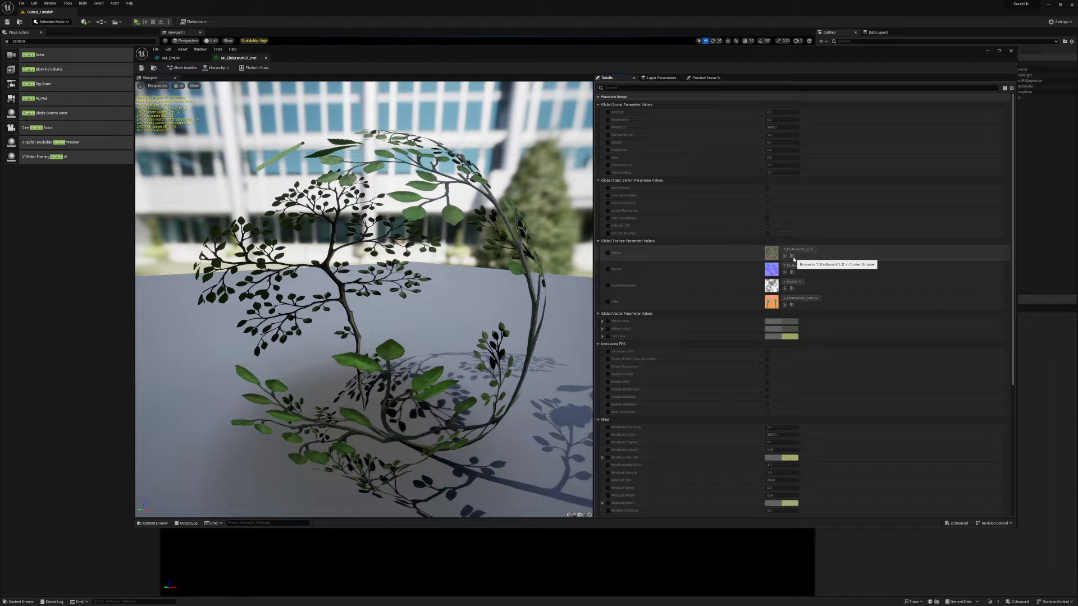
- Locate the elm branch material's diffuse texture and export T_ElmBranch01_D as a PNG into the Assets/Trees folder
left_click(608, 254)
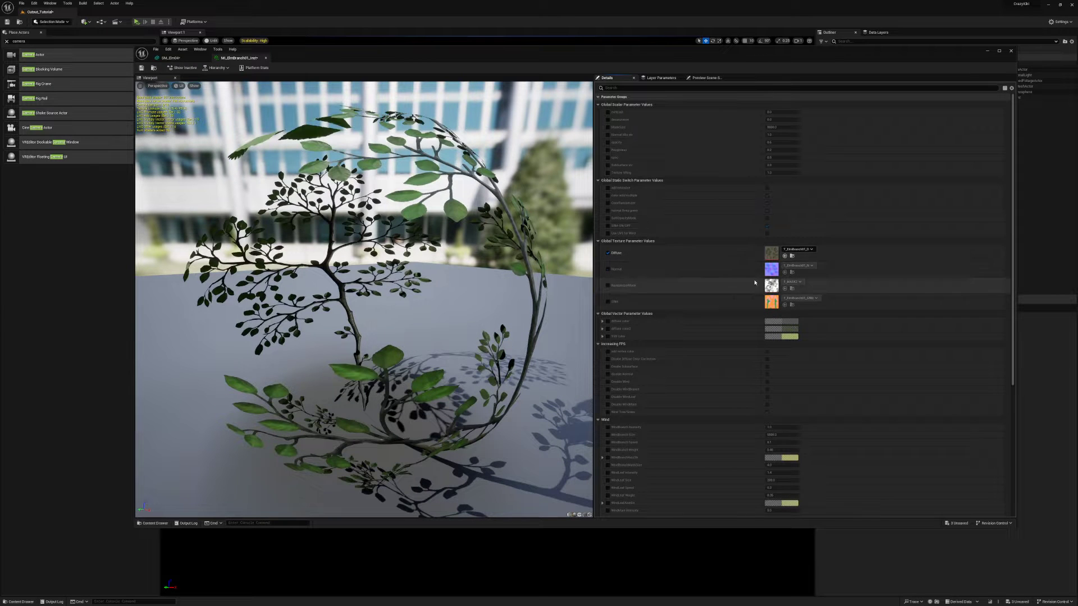
left_click(793, 258)
right_click(397, 222)
right_click(398, 242)
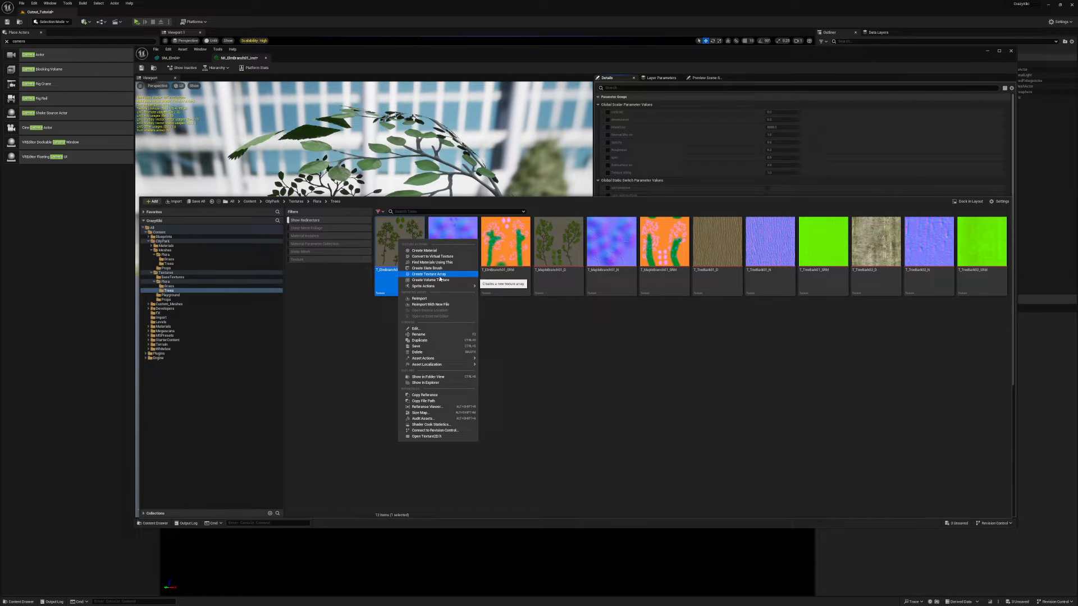
mouse_move(444, 365)
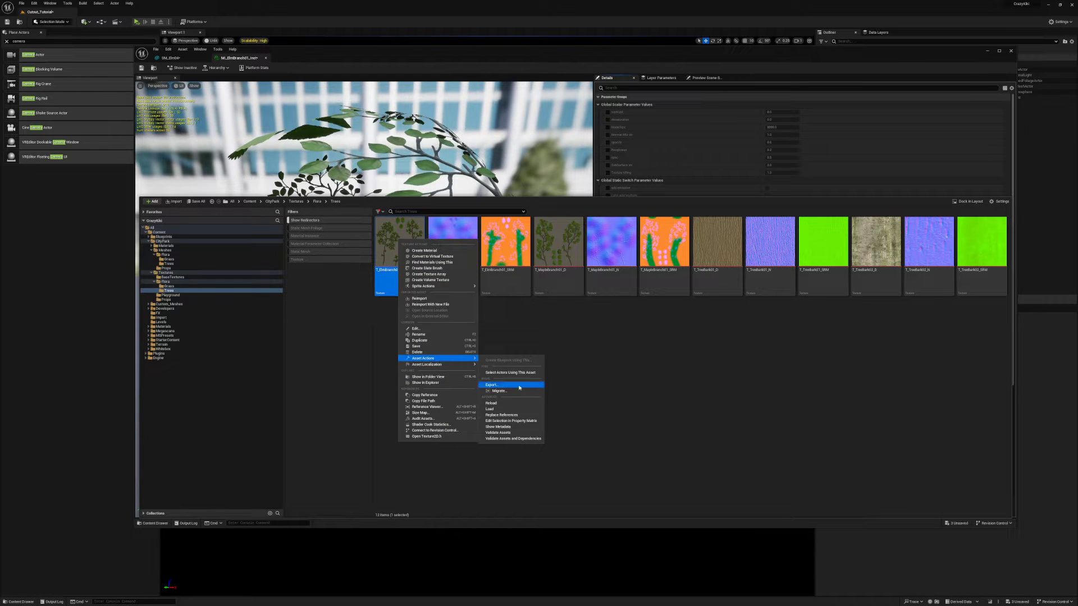
left_click(520, 387)
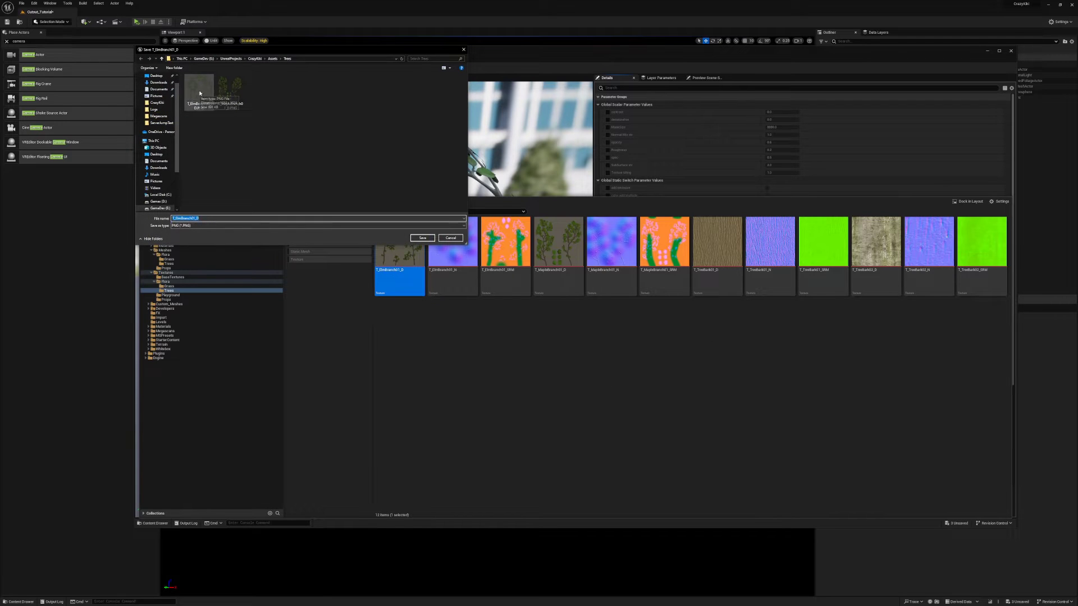
left_click(422, 238)
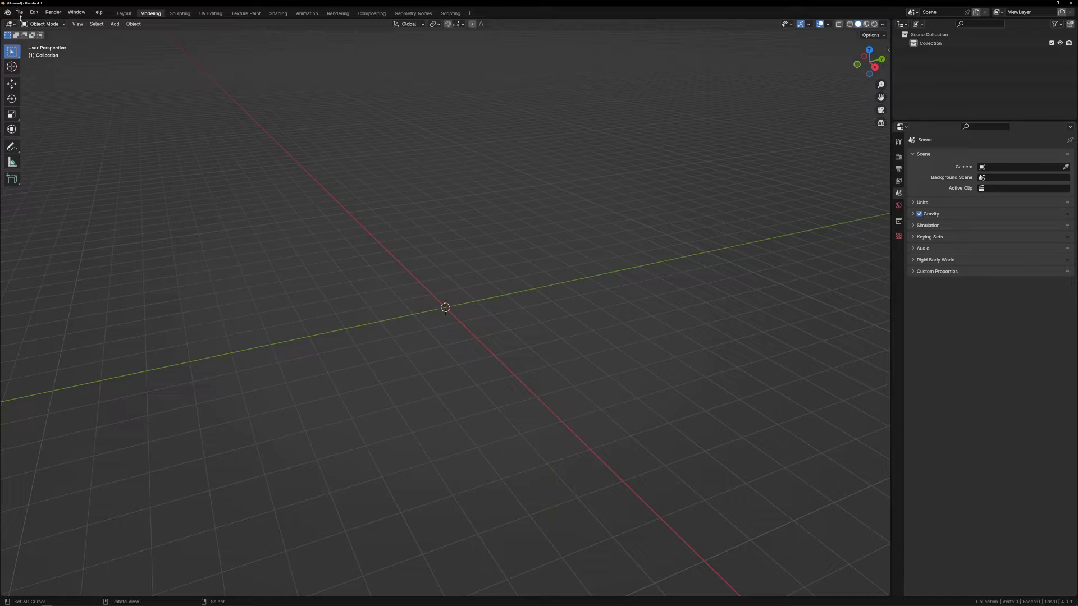
- Switch to Blender and import the exported SM_Elm04 FBX
left_click(19, 12)
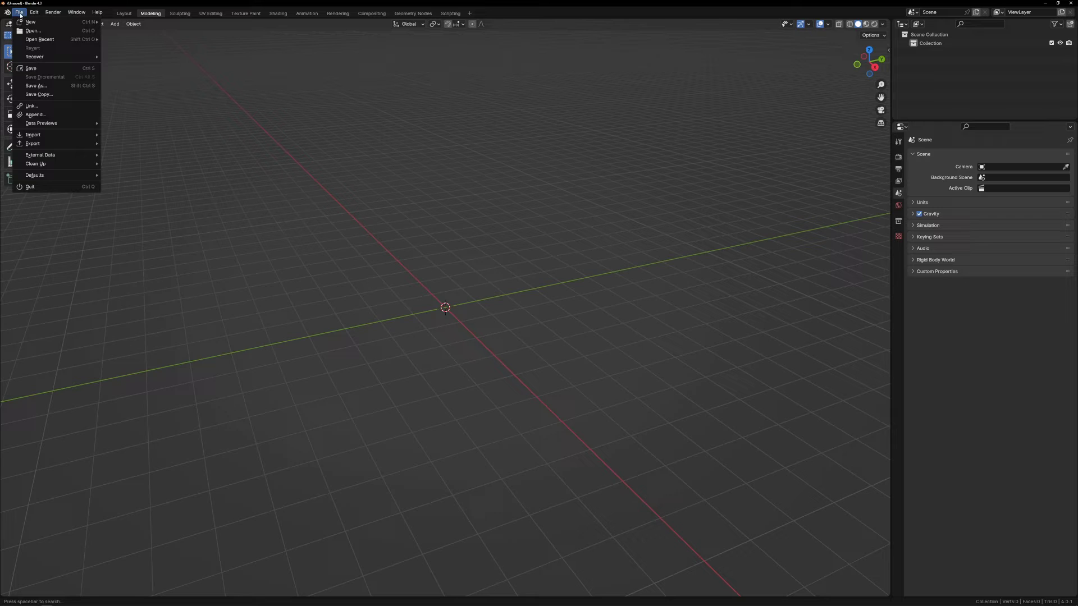
mouse_move(34, 134)
left_click(130, 204)
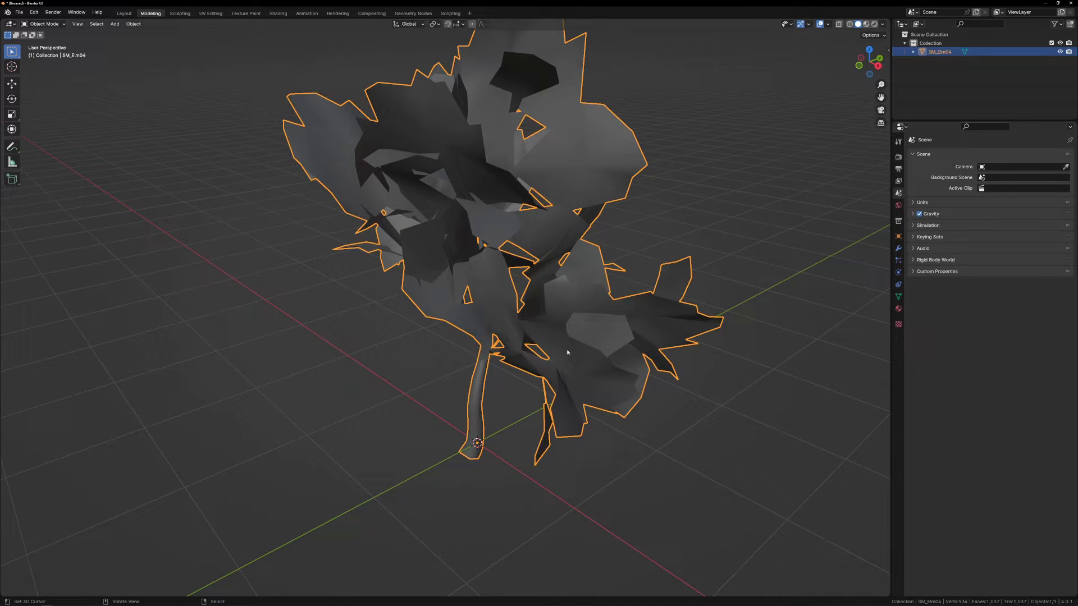
- Separate the tree mesh by material so the trunk and the foliage are individual objects
key("Tab")
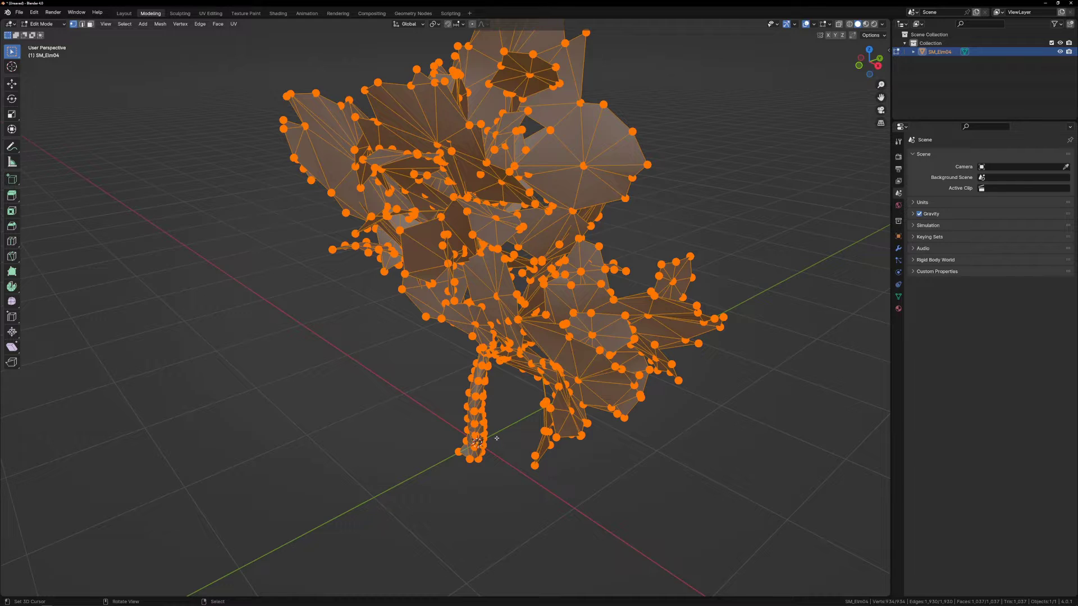
key("p")
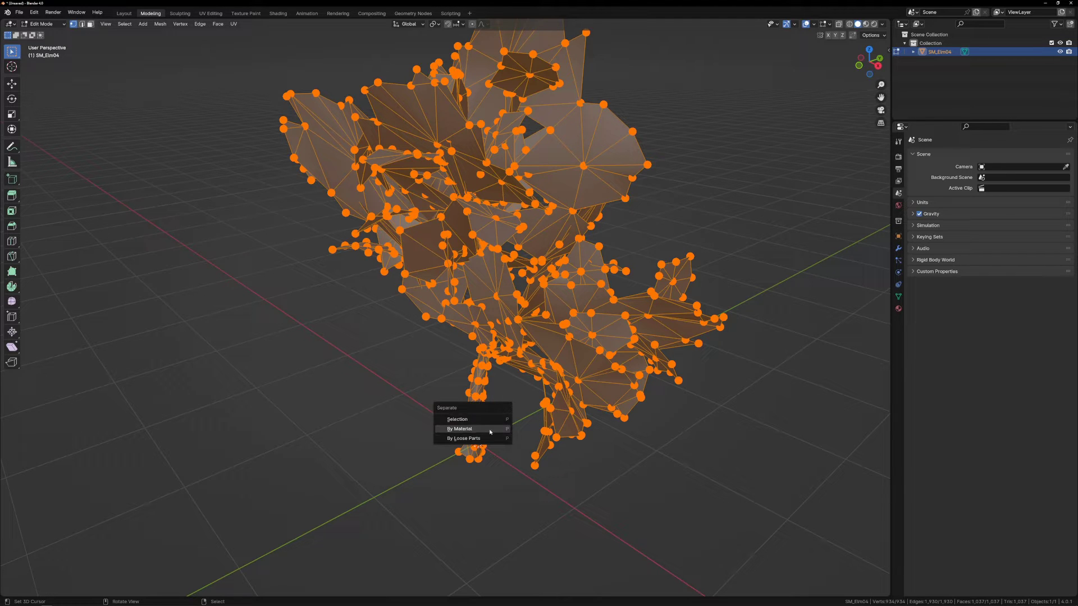
left_click(466, 430)
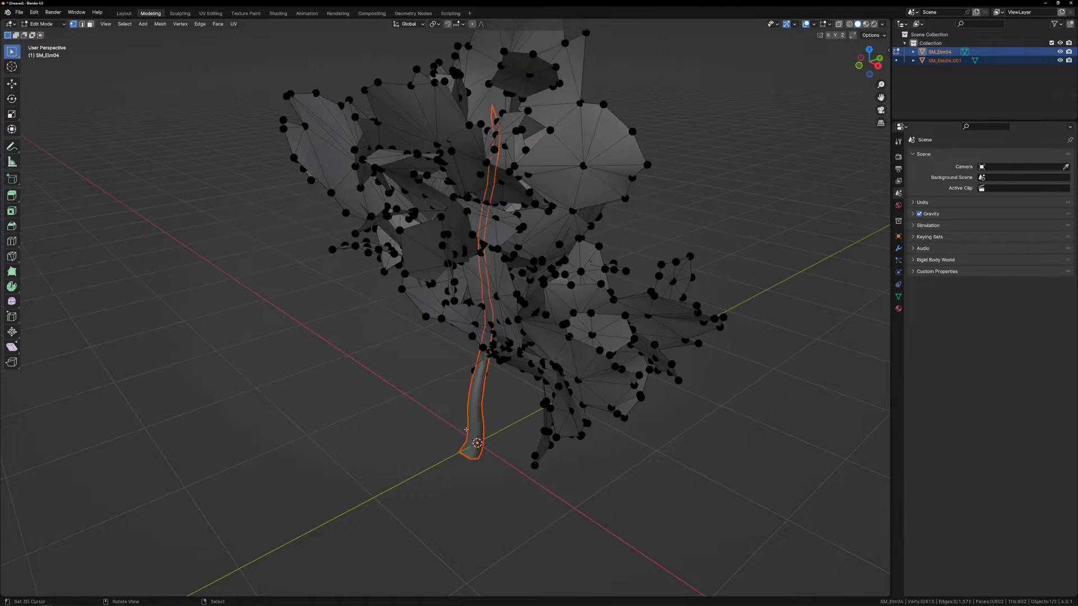
key("Tab")
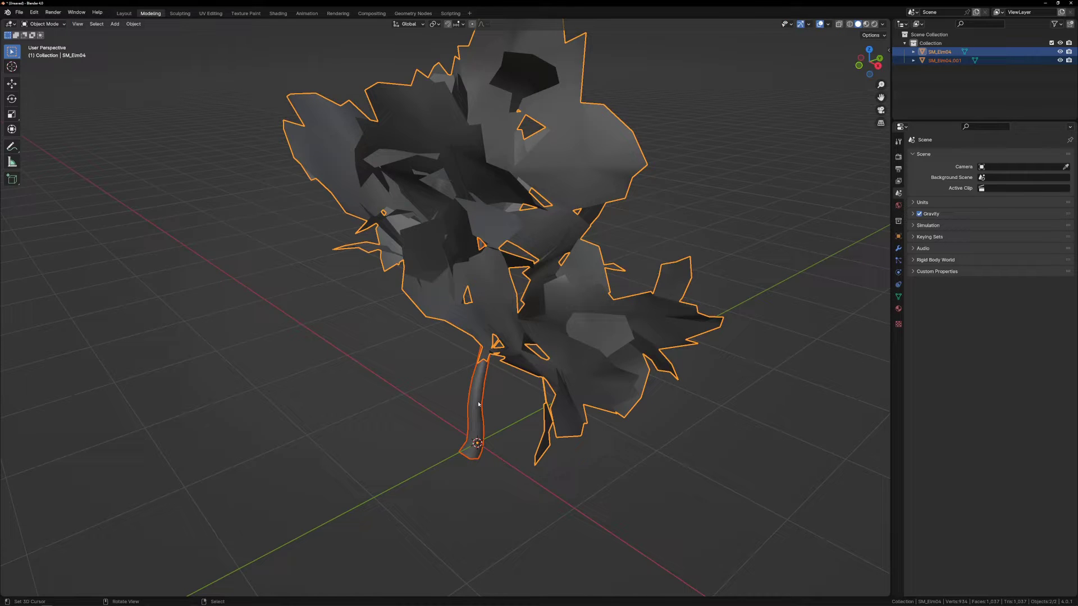
left_click(473, 404)
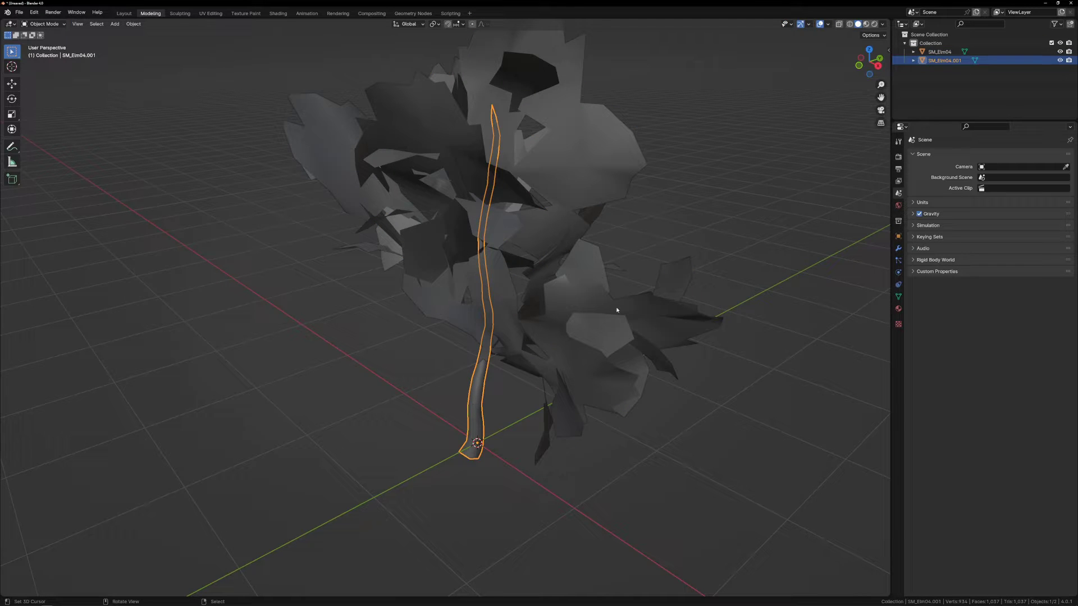
- Move the foliage object into a new collection and hide the collection containing the trunk
left_click(601, 321)
key("KP_Decimal")
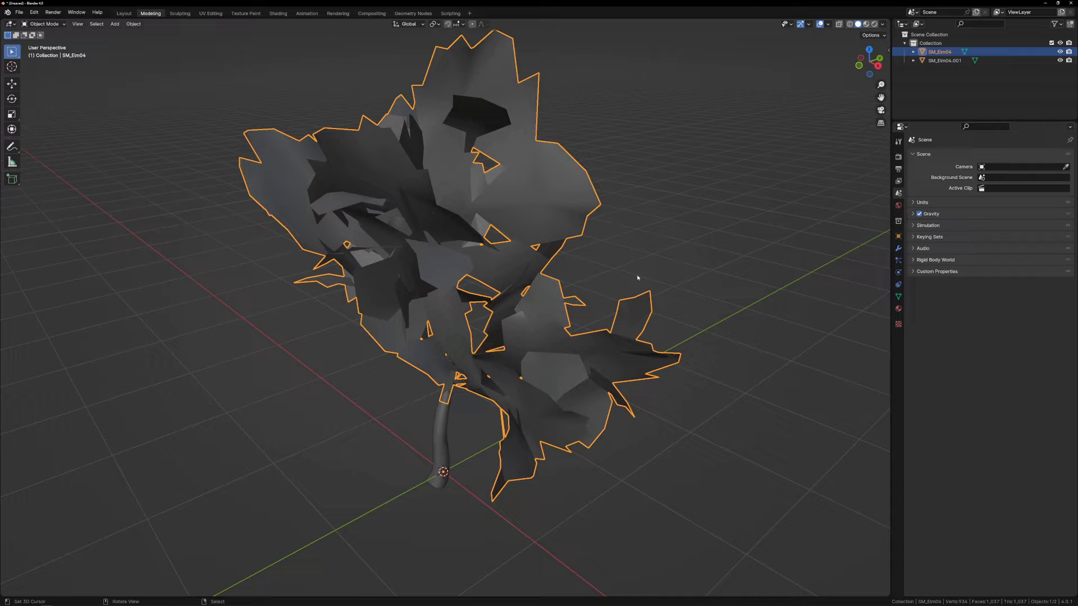
key("m")
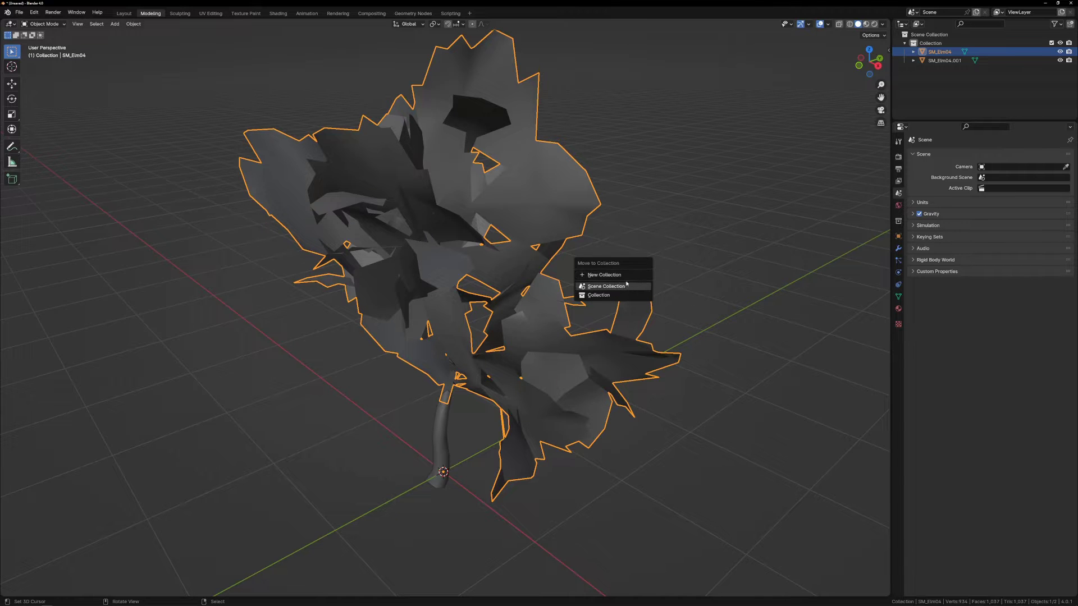
left_click(622, 286)
key("Return")
key("2")
- Add an image texture to the foliage material's base color and load T_ElmBranch01_D.PNG from the Trees folder
middle_click_drag(594, 317, 622, 321)
scroll(633, 322, "down", 1)
left_click(898, 309)
left_click(982, 262)
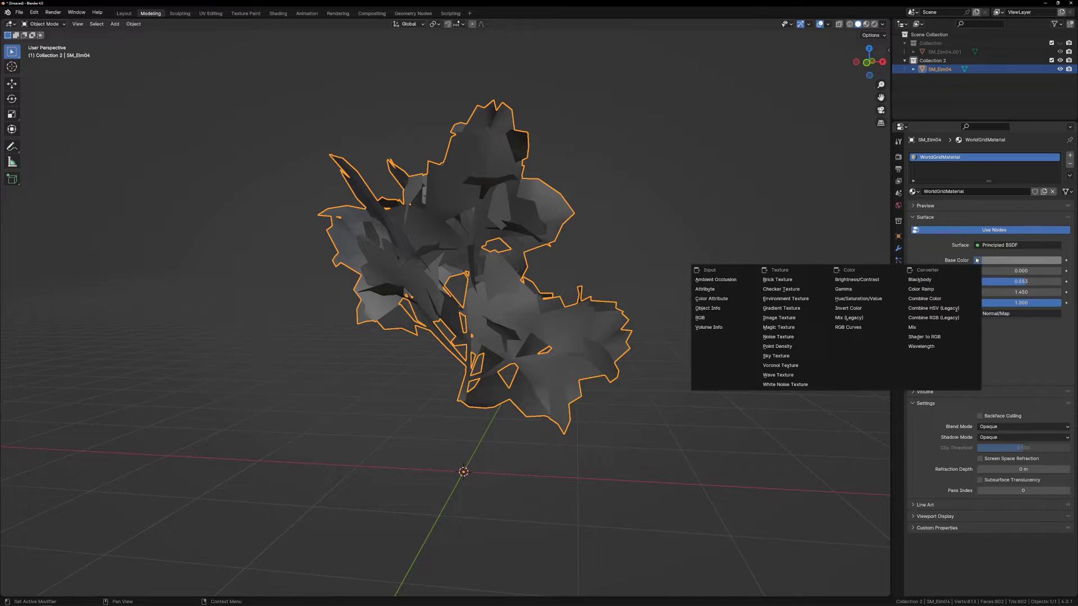
left_click(781, 318)
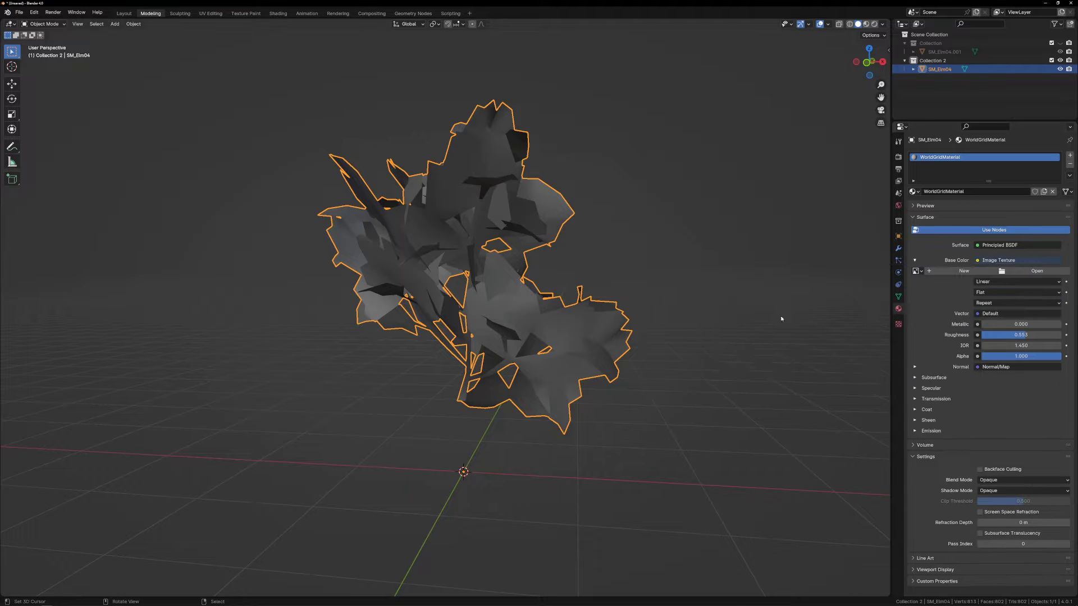
left_click(1037, 271)
left_click(201, 397)
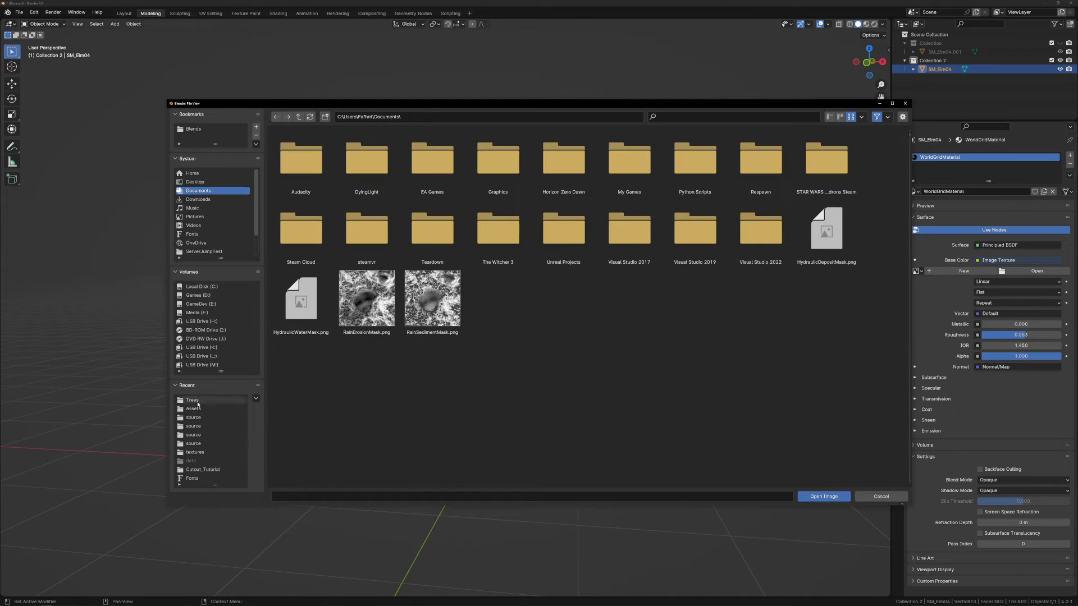
double_click(309, 159)
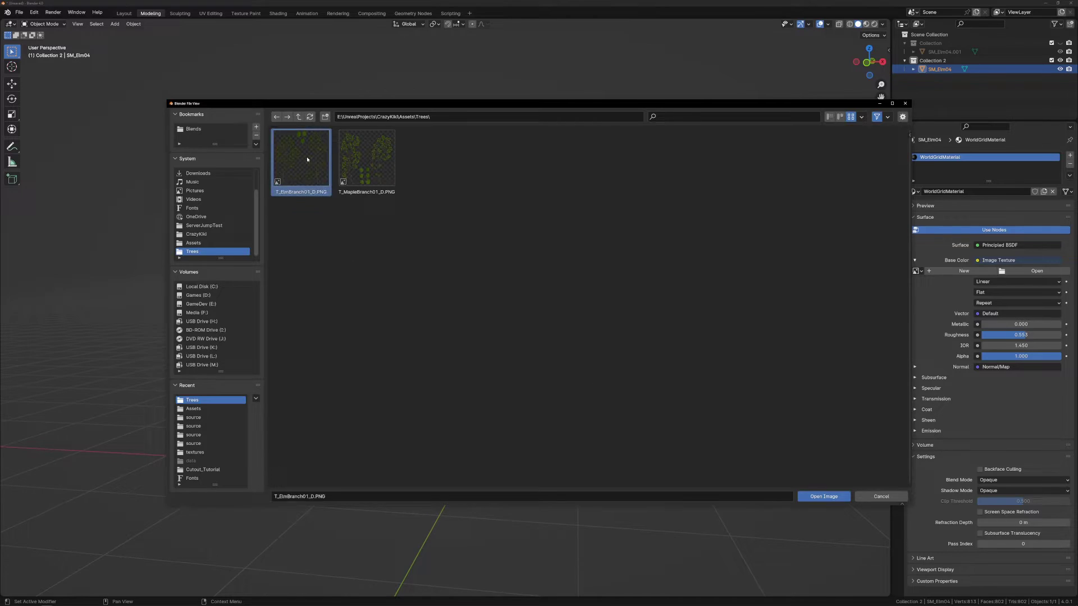
- Switch the viewport to Material Preview shading and inspect the branch texture on the foliage planes
scroll(620, 392, "up", 2)
key("z")
left_click(595, 410)
middle_click_drag(556, 396, 414, 333)
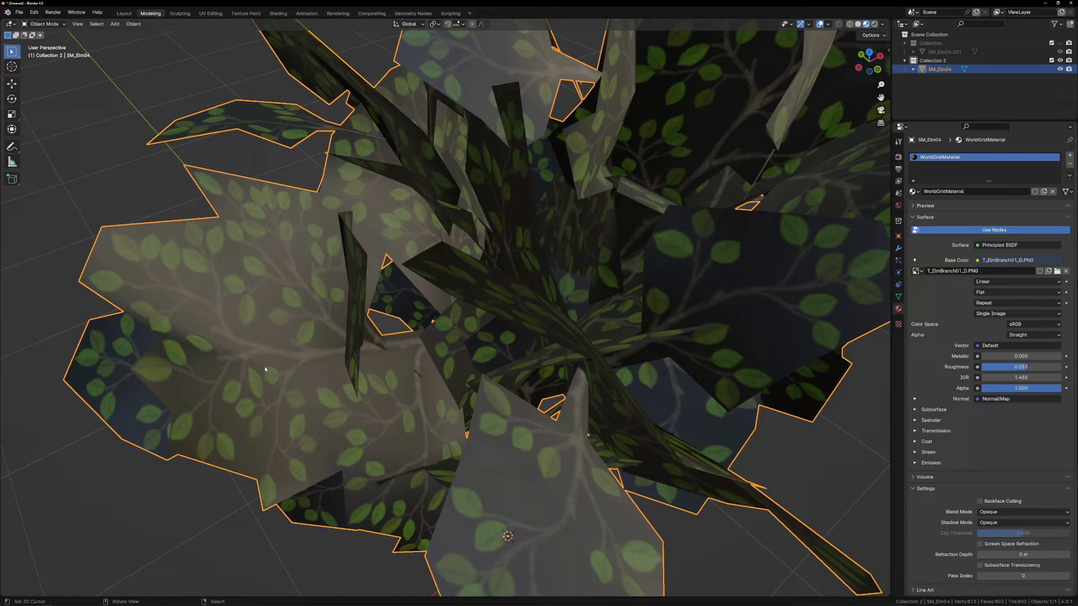
middle_click_drag(265, 369, 520, 341)
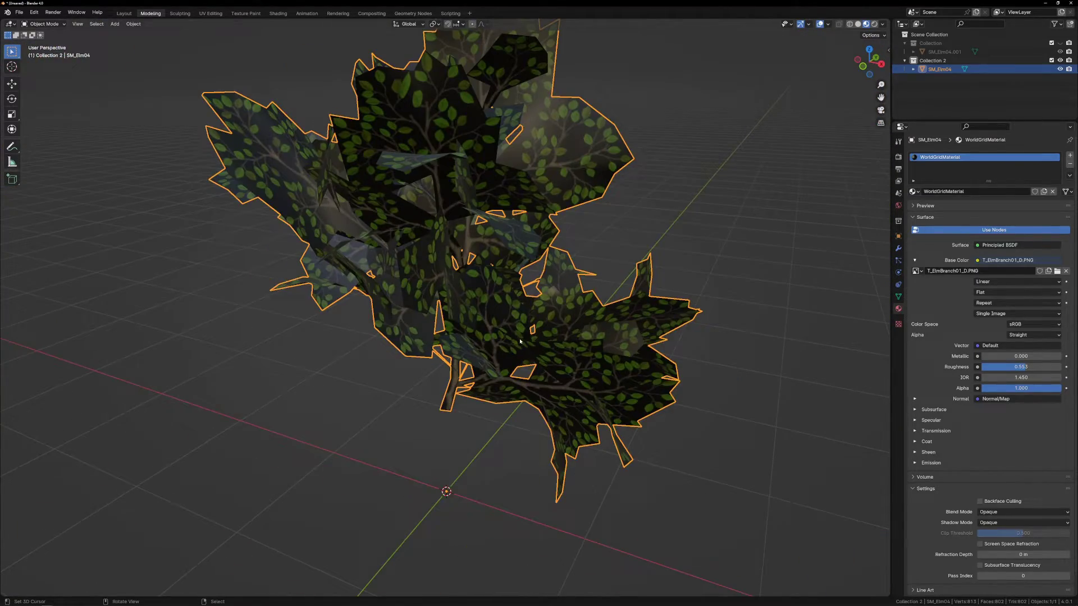
- Examine how the foliage mesh's UV islands cover the branch texture in the UV Editing workspace
left_click(210, 13)
scroll(582, 277, "up", 5)
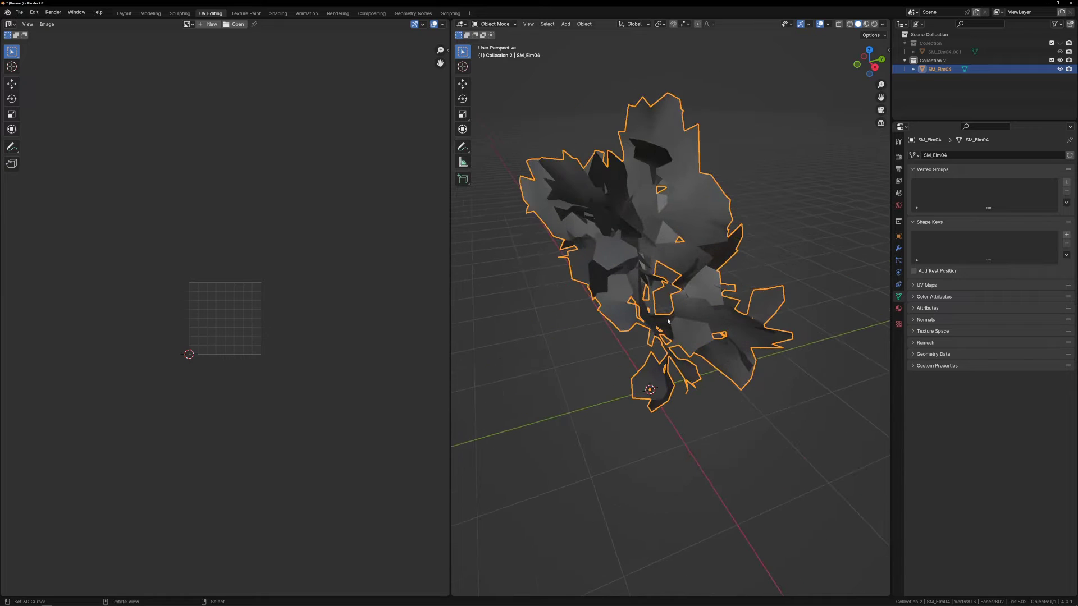
key("Tab")
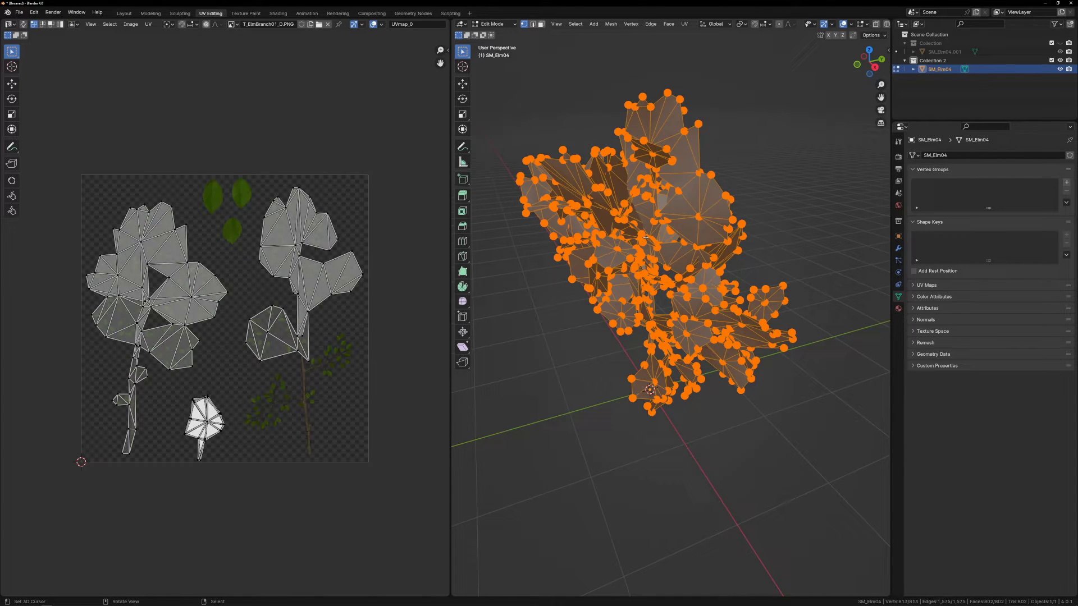
key("a")
scroll(161, 366, "up", 4)
middle_click_drag(137, 361, 185, 353, "shift")
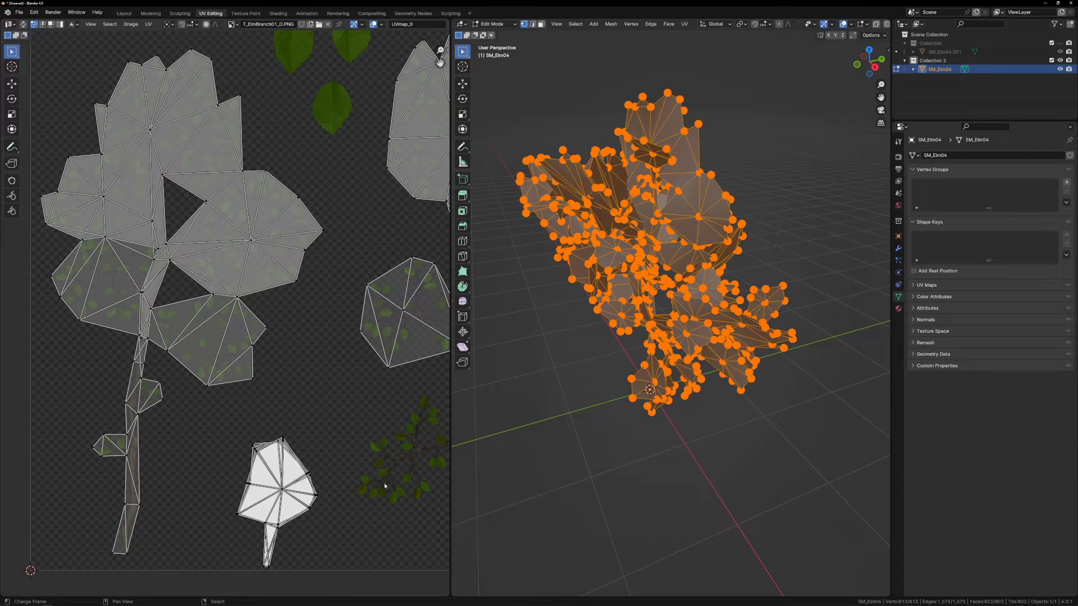
scroll(166, 444, "up", 3)
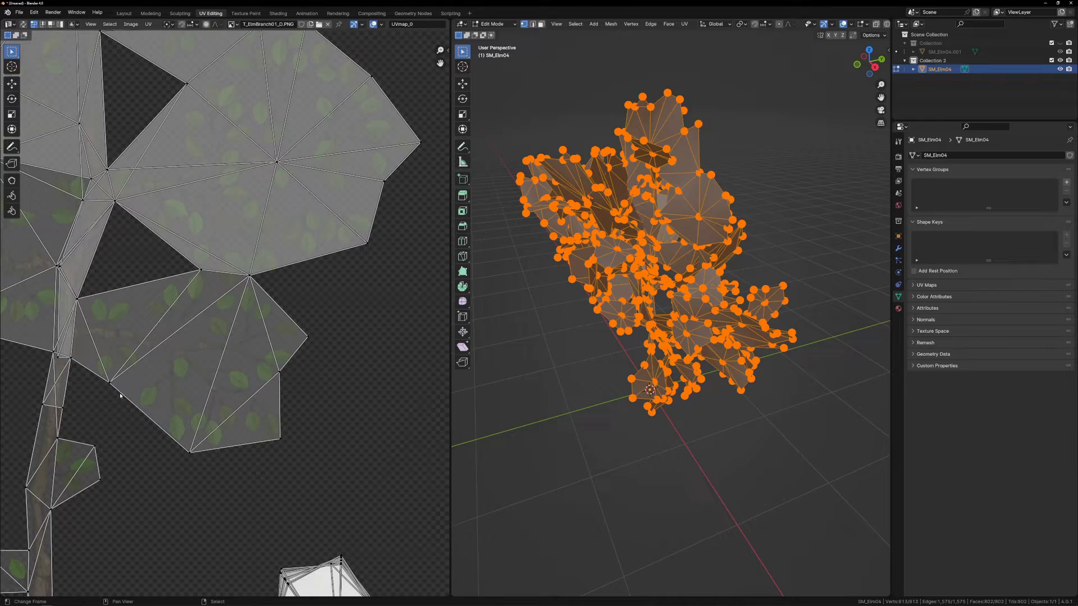
key("Tab")
scroll(401, 156, "down", 2)
- Create a new geometry nodes setup for the foliage object in the Geometry Nodes workspace
left_click(413, 13)
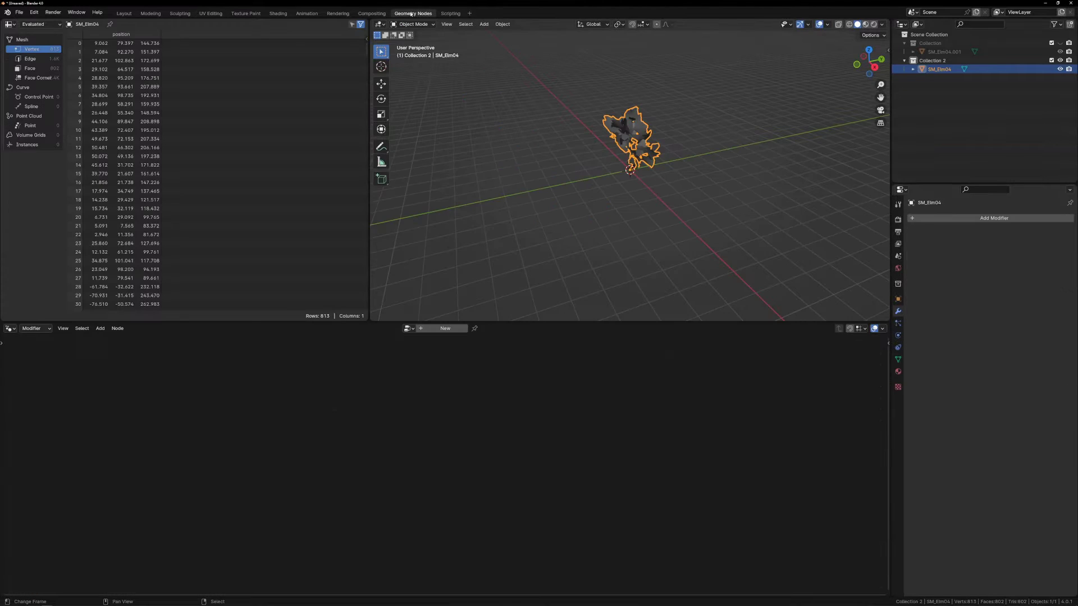
scroll(635, 207, "up", 6)
middle_click_drag(633, 206, 695, 105, "shift")
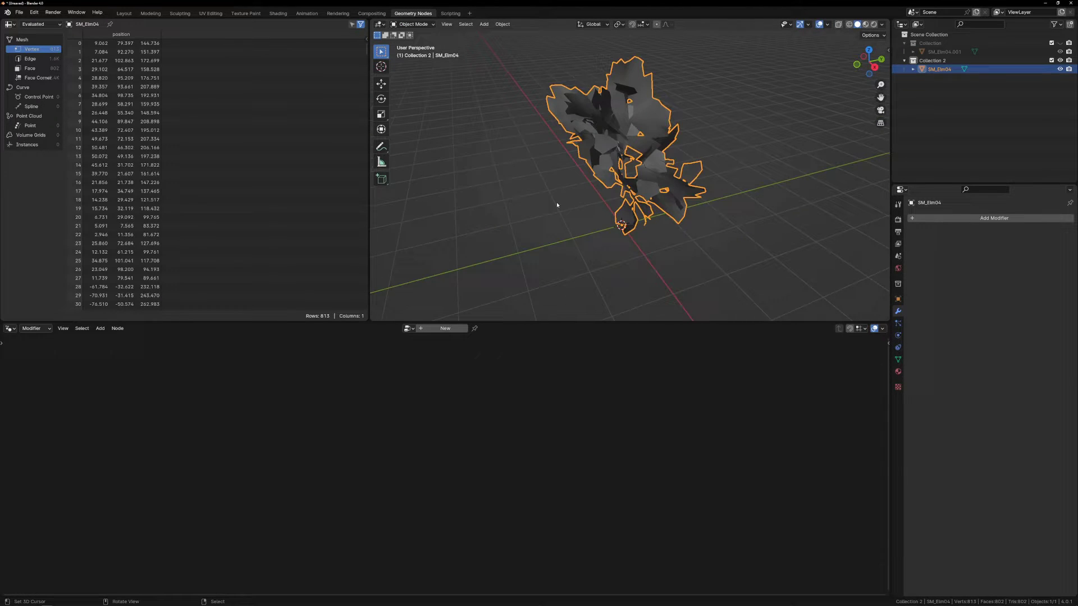
left_click(441, 330)
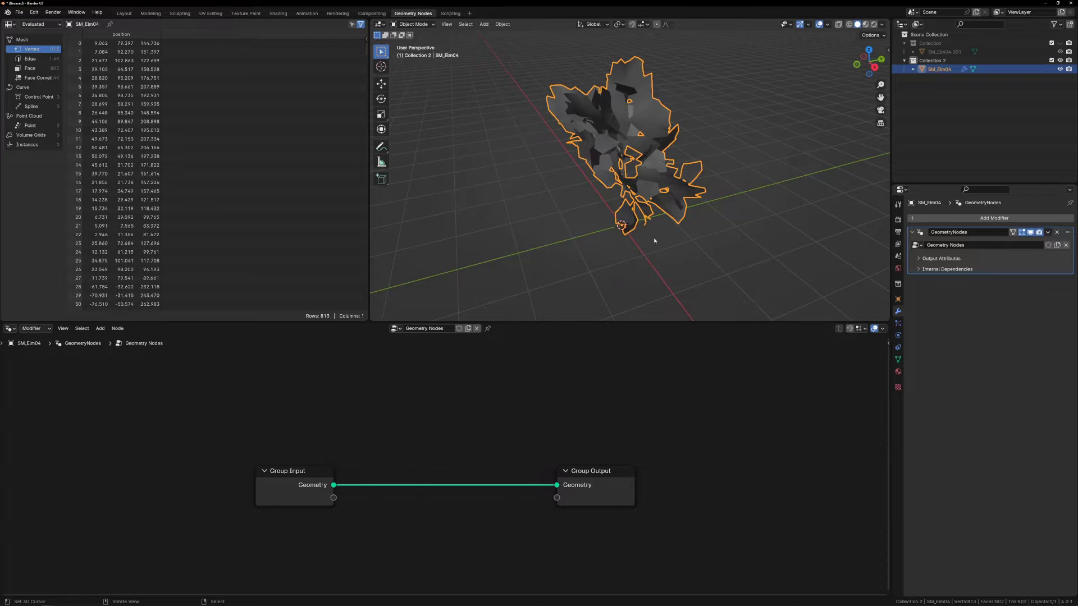
- Add a Named Attribute node below the Group Input and have it read the UVmap_0 attribute
left_click_drag(297, 488, 235, 416)
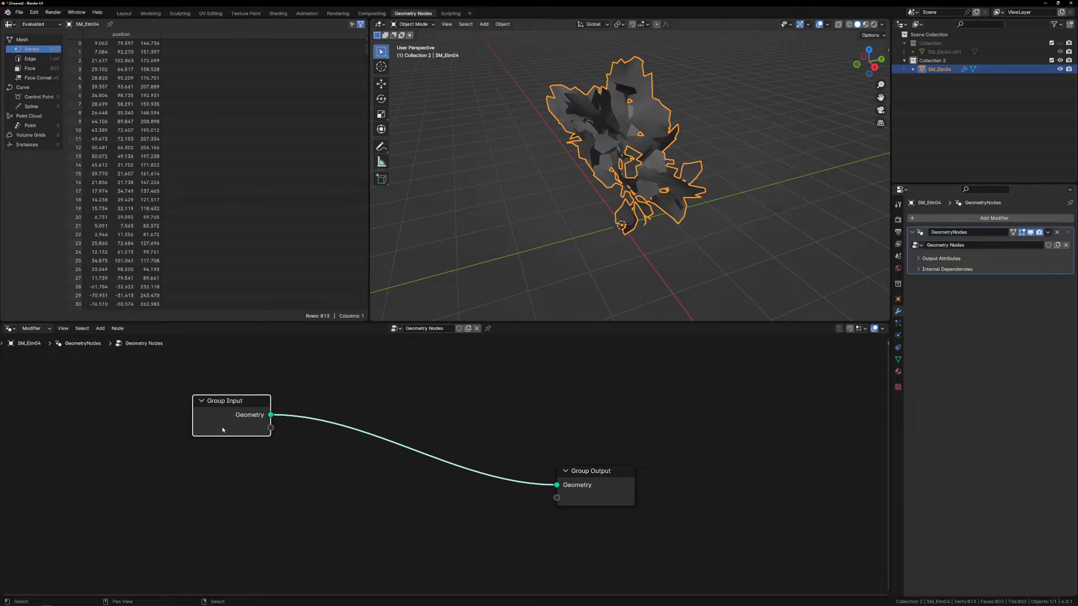
key("shift+a")
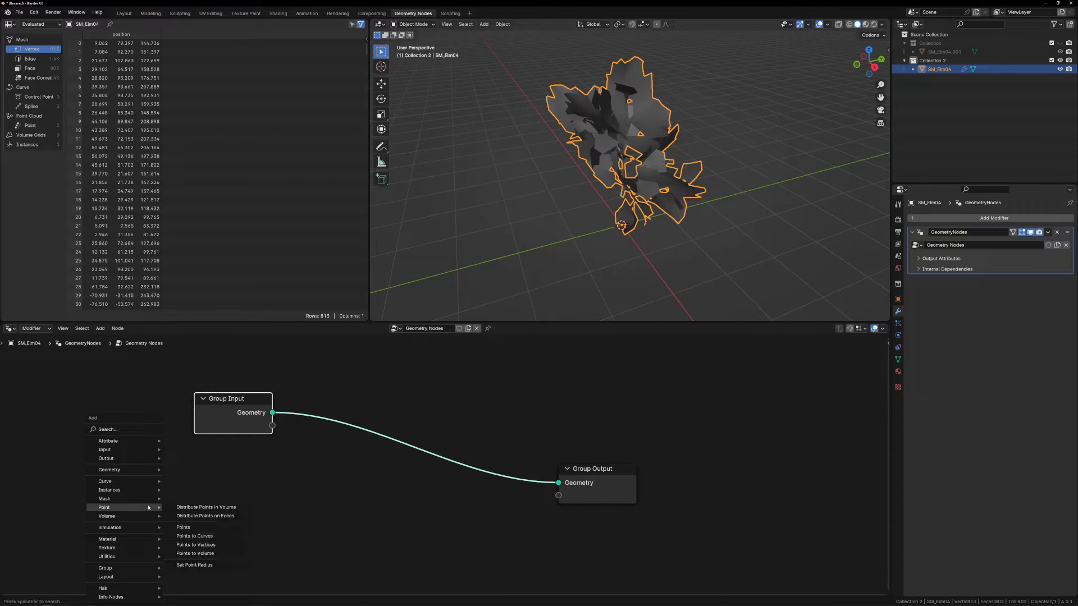
type("read name")
key("Return")
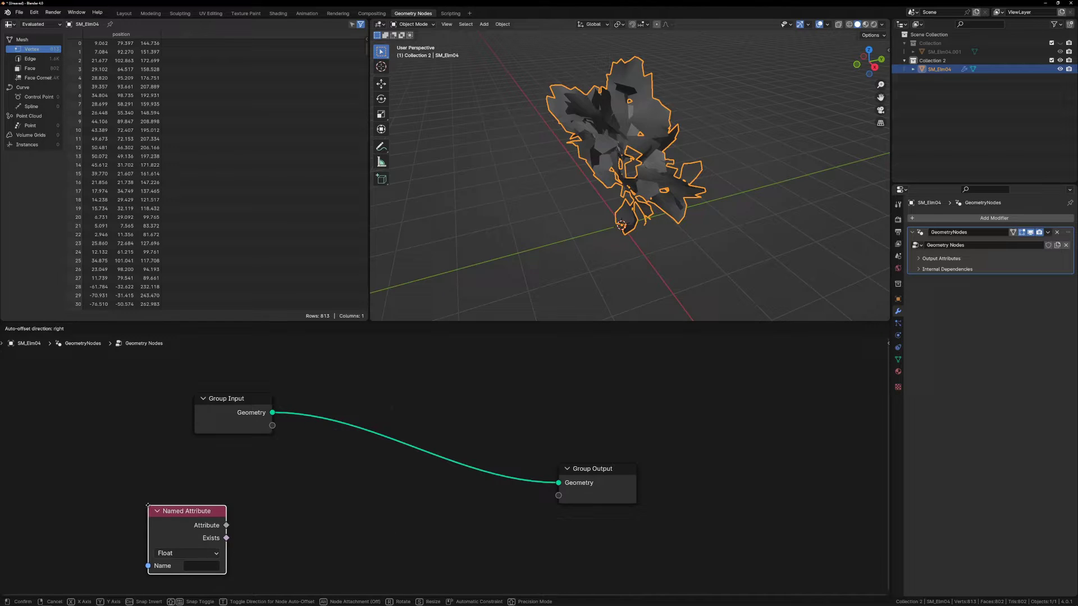
left_click(157, 489)
left_click(208, 549)
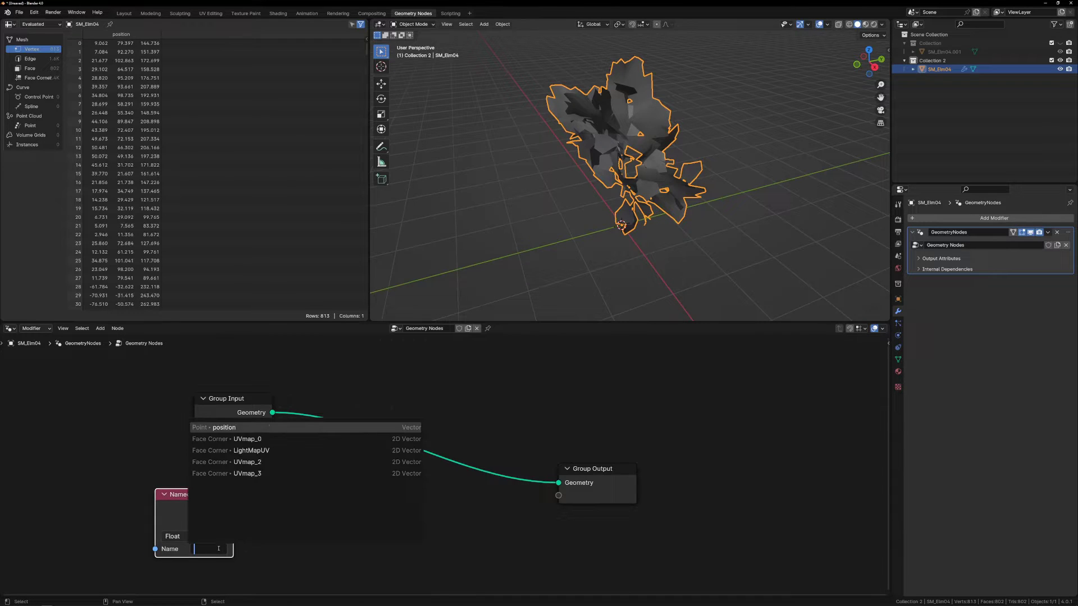
left_click(261, 443)
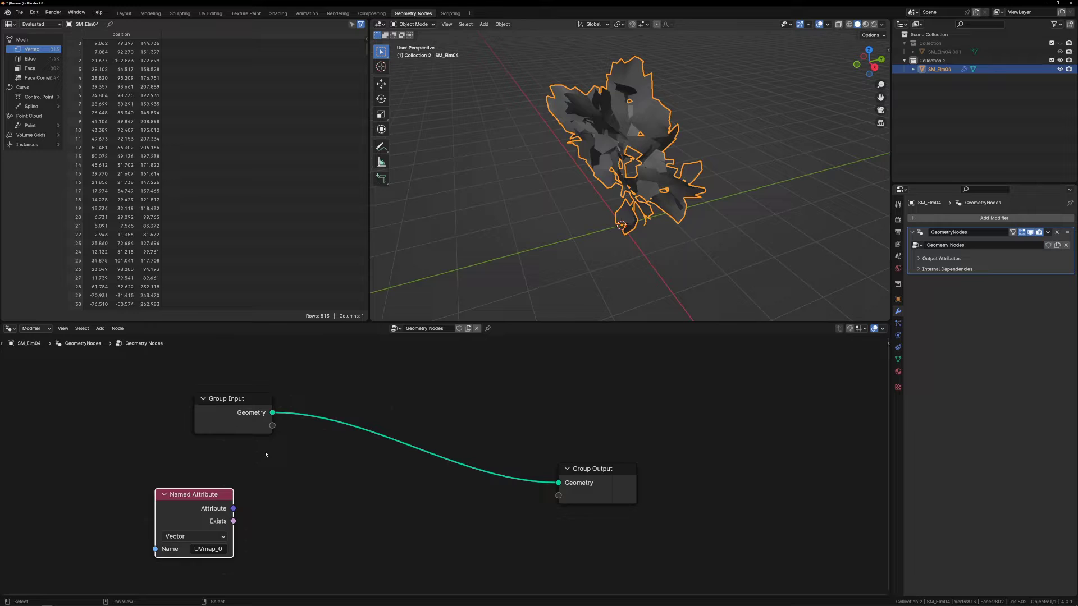
- Insert a Set Position node between Group Input and Group Output, with the UVmap_0 attribute driving its Position
left_click_drag(273, 413, 347, 405)
type("set posio")
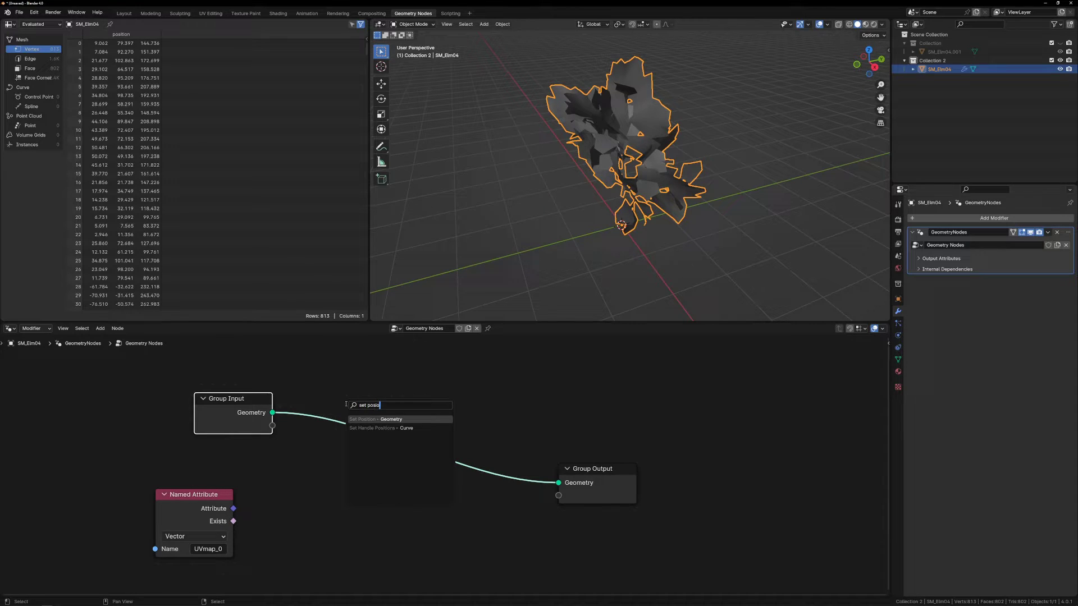
key("Return")
left_click(342, 452)
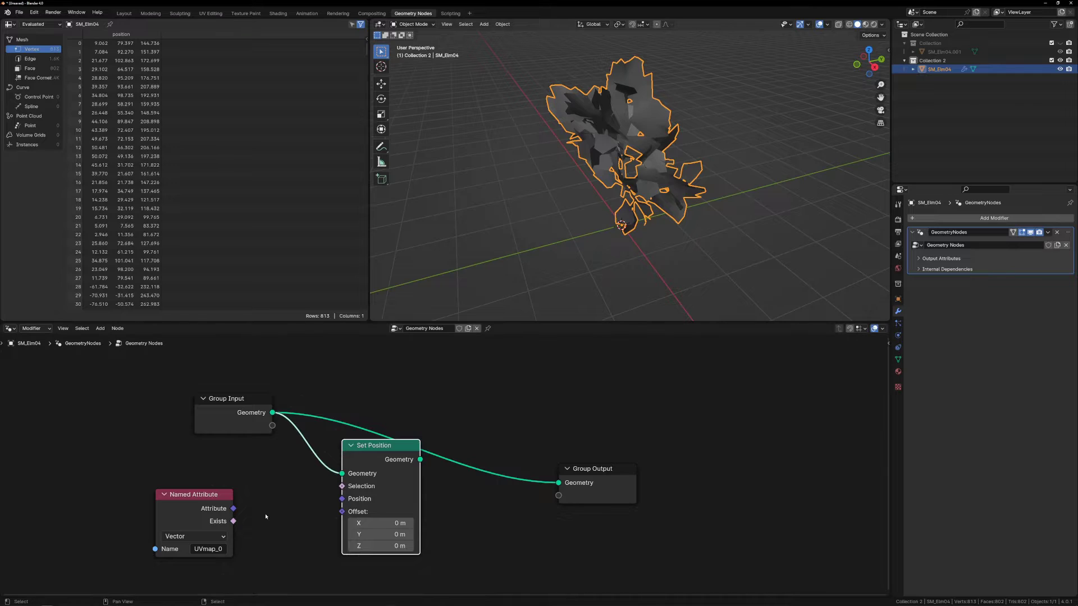
left_click_drag(233, 509, 342, 499)
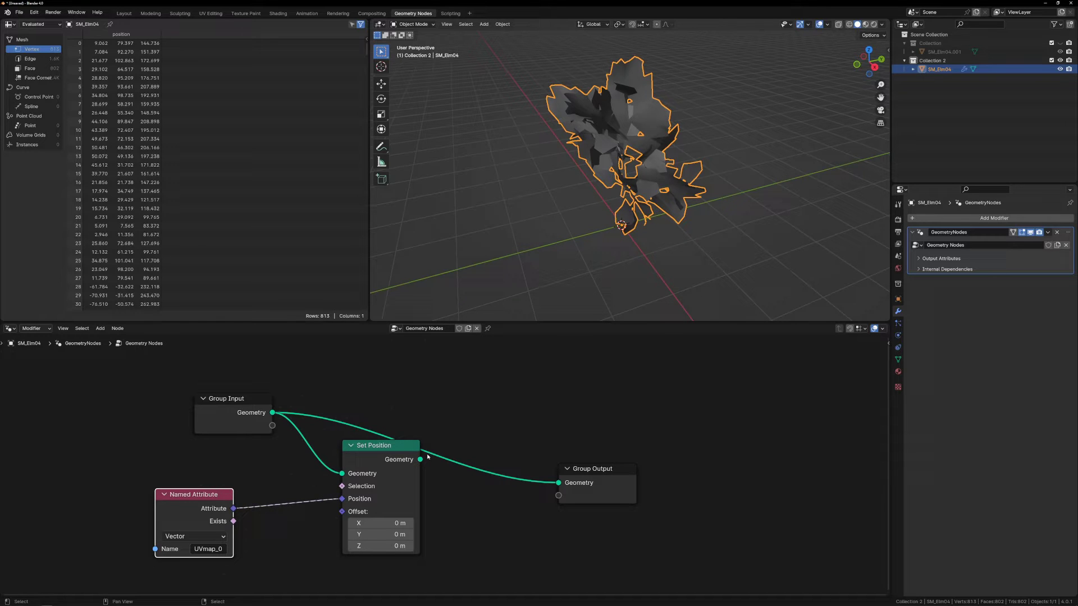
left_click_drag(421, 460, 572, 484)
key("KP_Decimal")
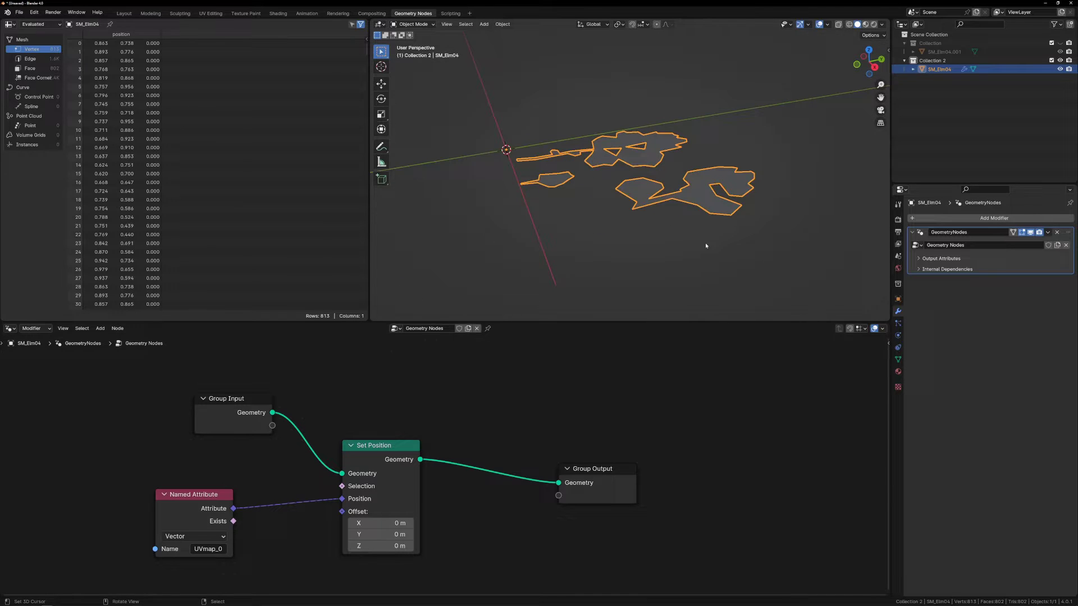
middle_click_drag(706, 242, 786, 228)
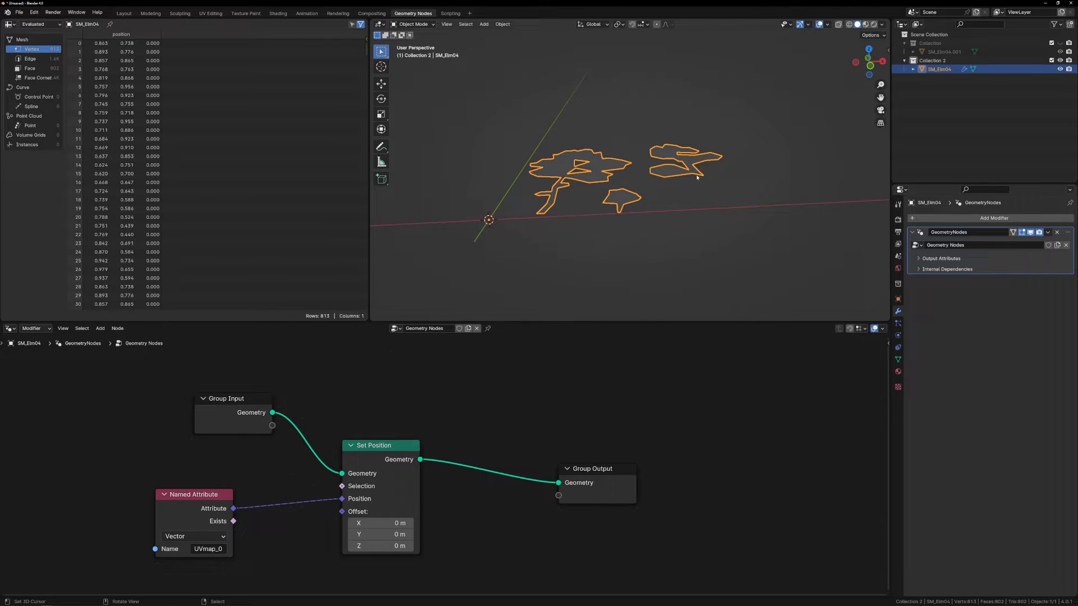
- Check the foliage object's scale and dimensions, and mute the Set Position node
key("n")
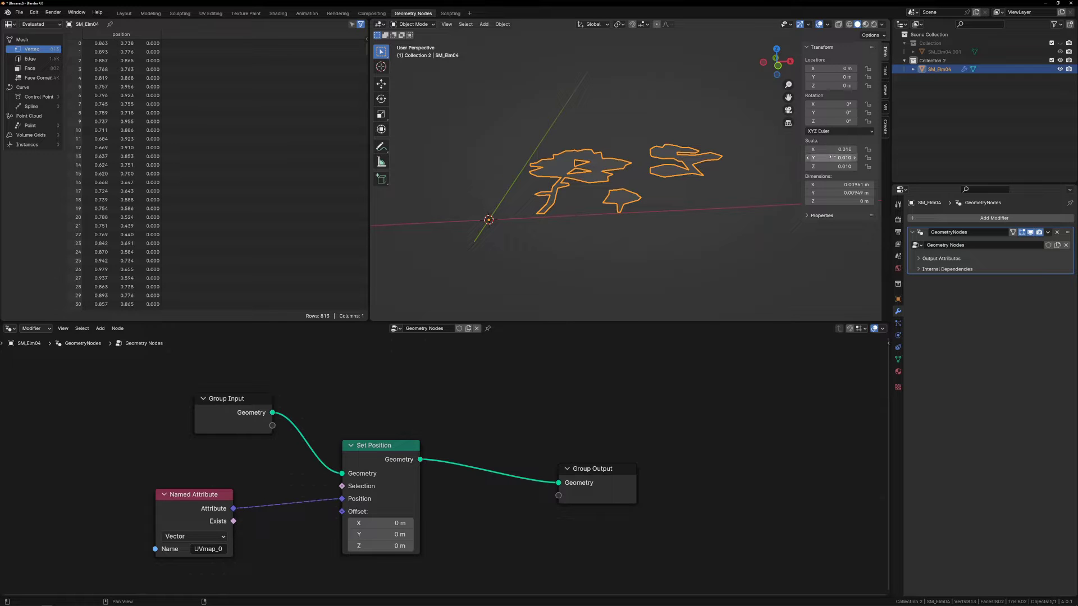
key("n")
scroll(568, 182, "down", 3)
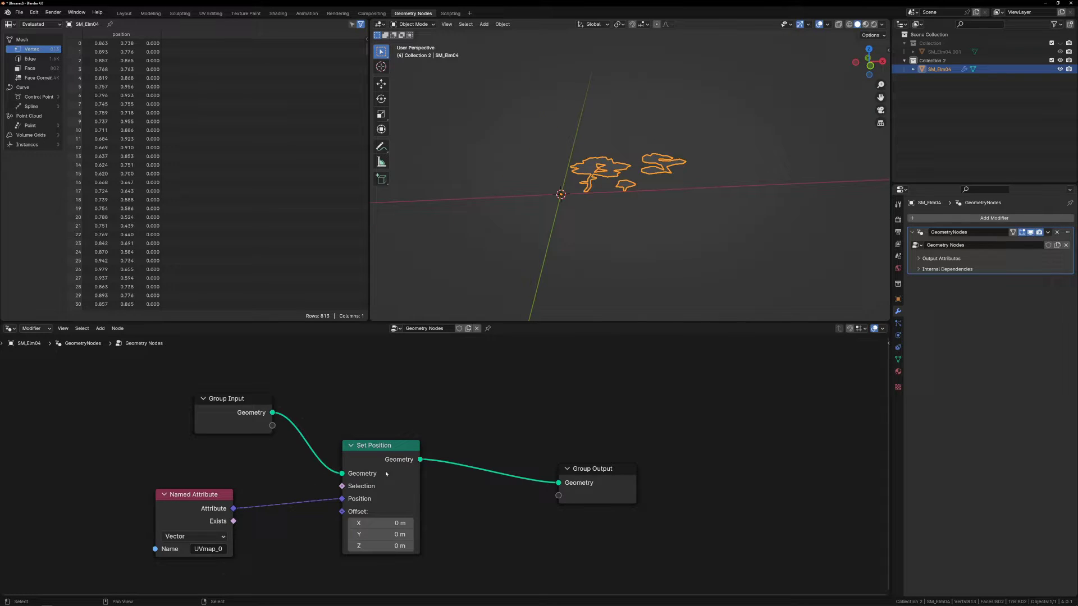
left_click(364, 450)
key("m")
middle_click_drag(668, 202, 659, 239)
- Try to clear the foliage object's scale
key("alt+s")
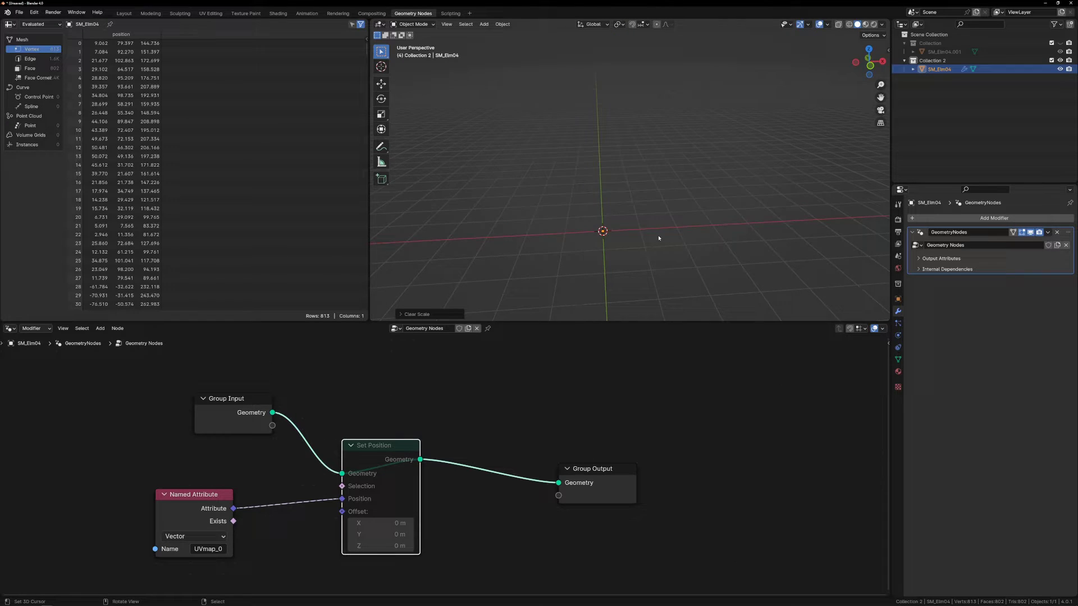
key("KP_Decimal")
key("ctrl+z")
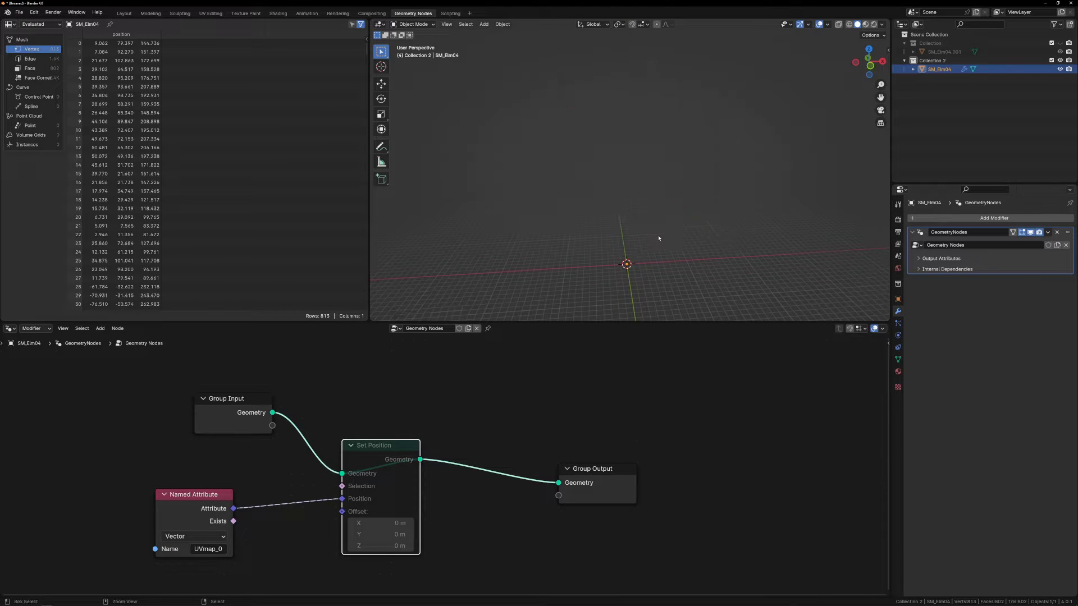
key("KP_Decimal")
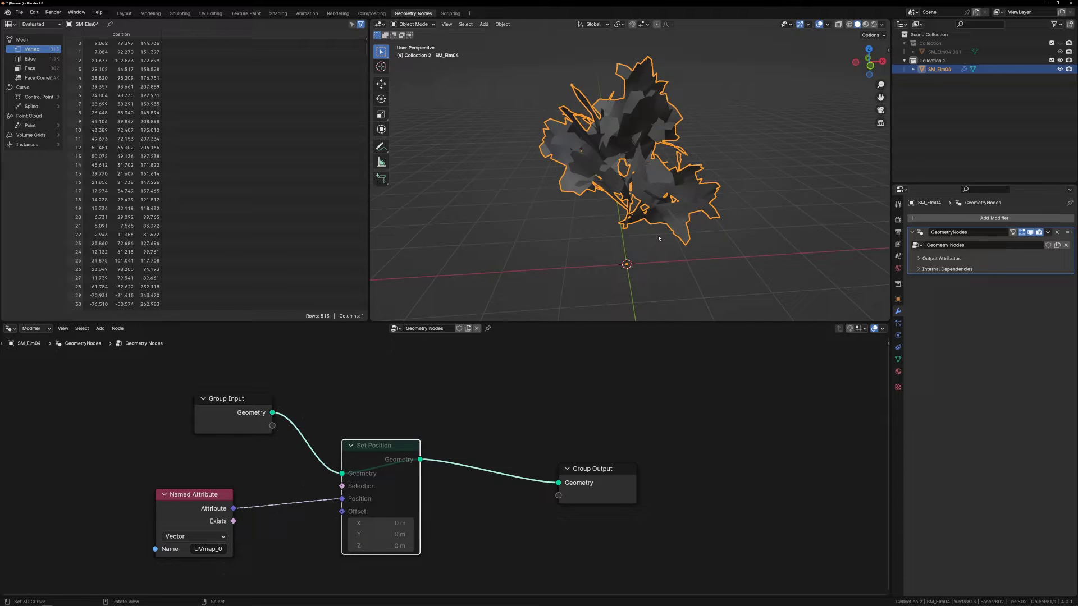
- Apply all transforms to the foliage object and unmute the Set Position node
key("ctrl+a")
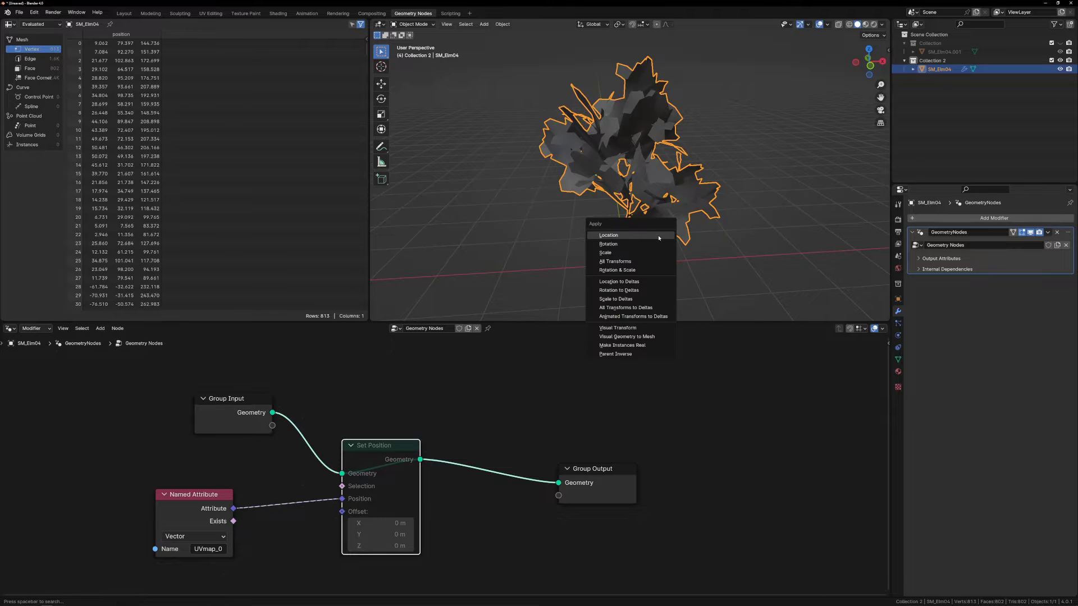
left_click(631, 265)
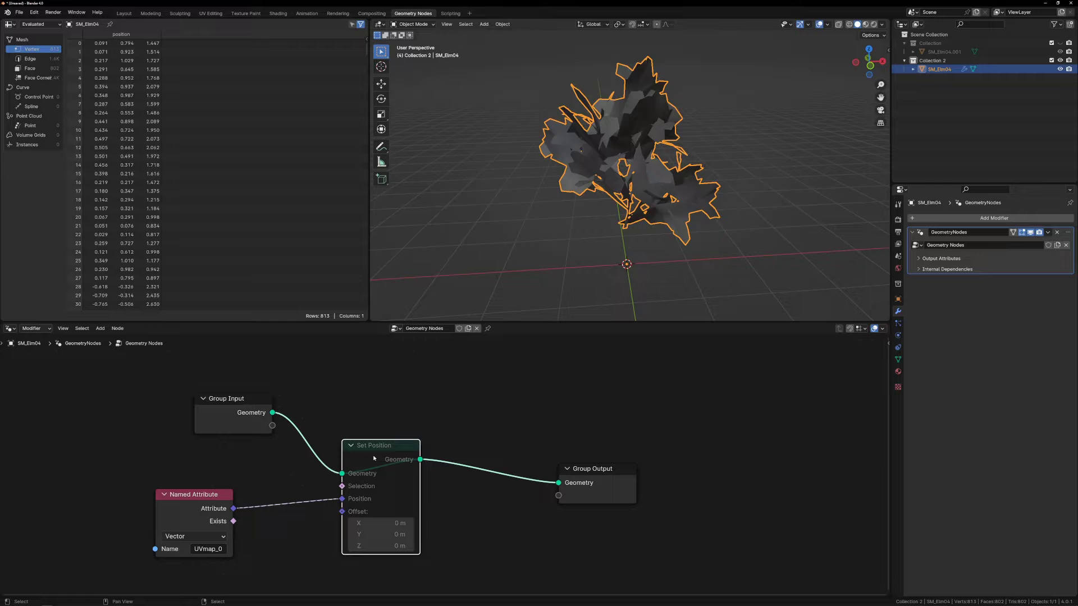
key("m")
- Show the flattened foliage in top view with Material Preview shading
key("grave")
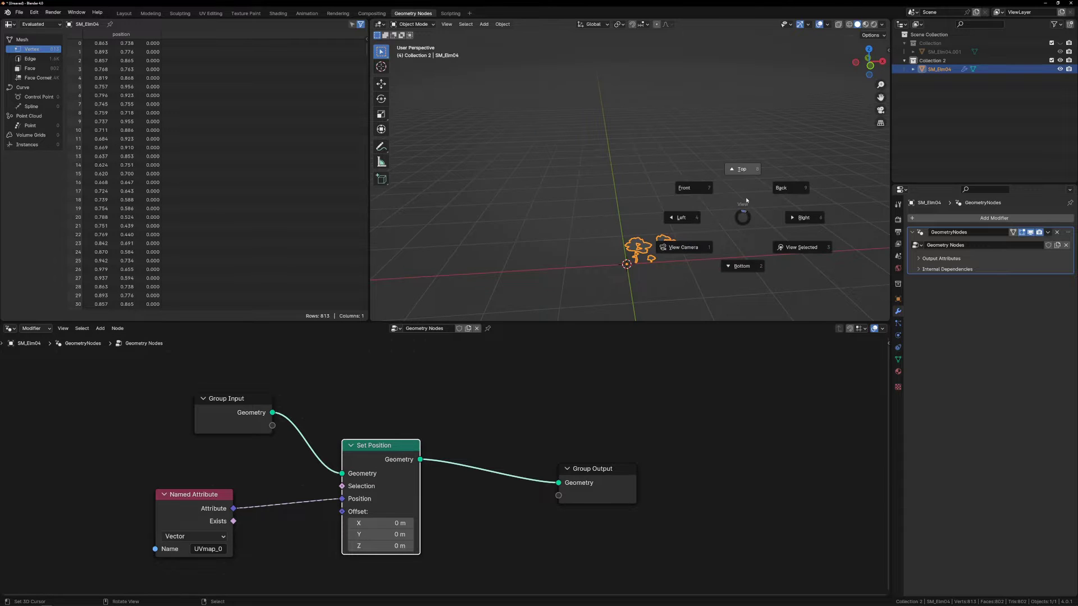
left_click(737, 200)
key("KP_Decimal")
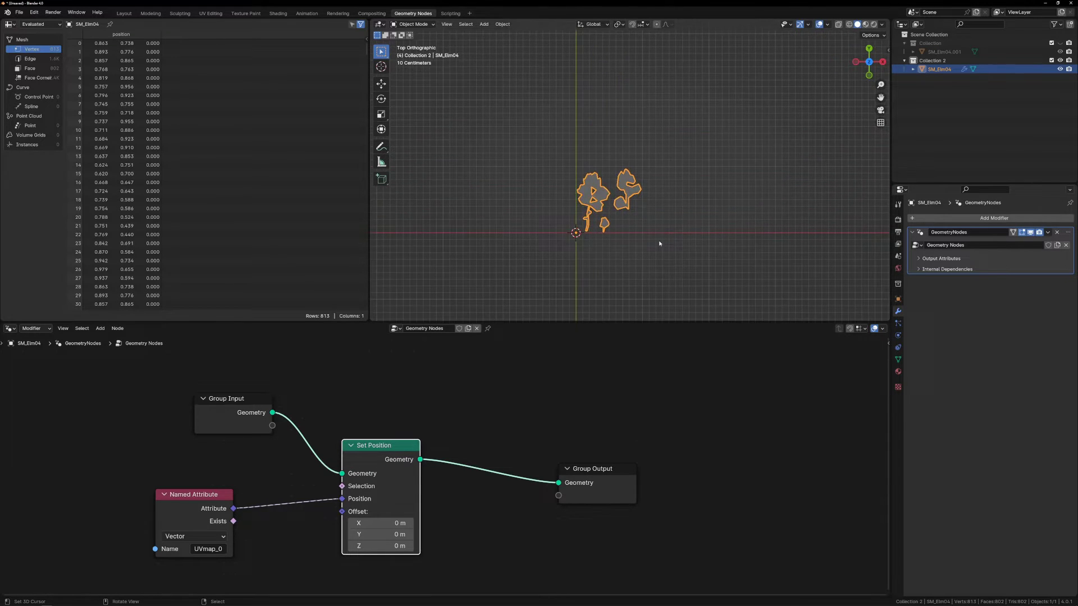
scroll(638, 174, "down", 2)
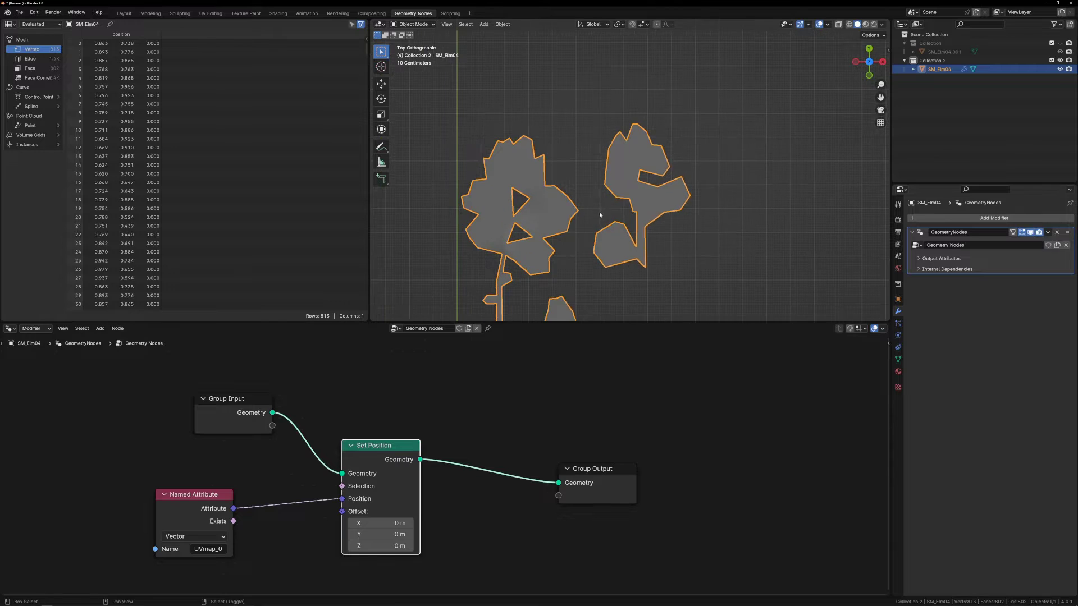
middle_click_drag(604, 247, 644, 192, "shift")
key("z")
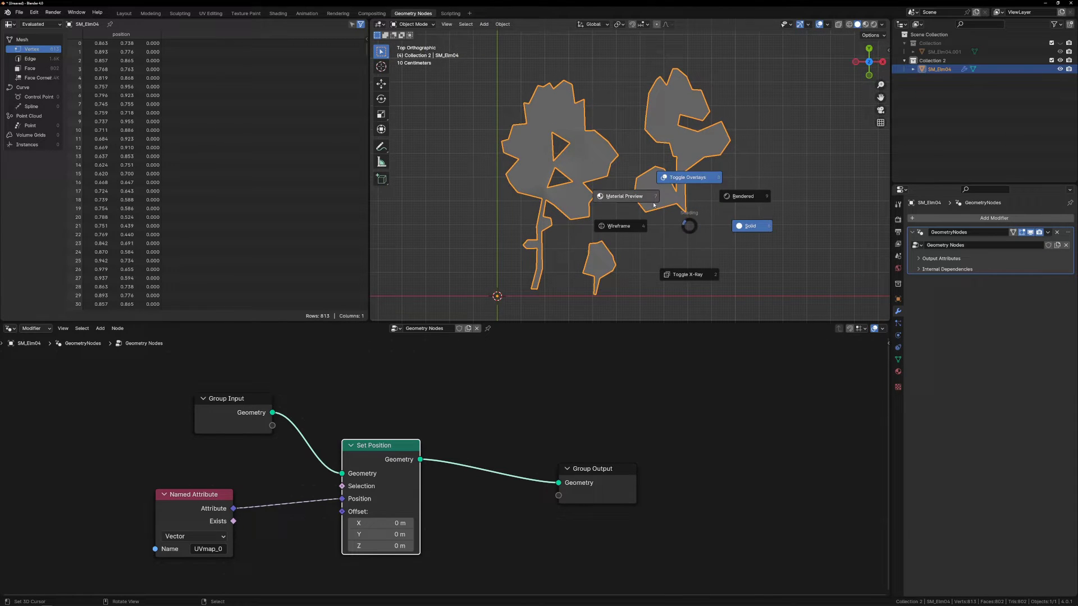
left_click(689, 275)
- Enter Edit Mode on the foliage and turn on the GeometryNodes modifier's On Cage display
scroll(617, 244, "up", 2)
key("Tab")
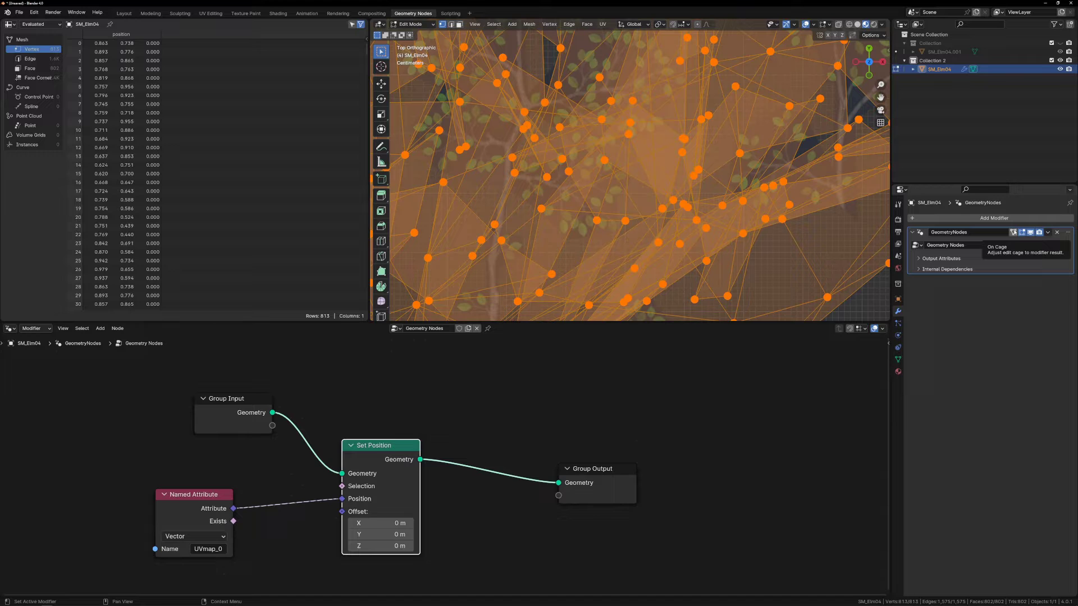
left_click(1012, 232)
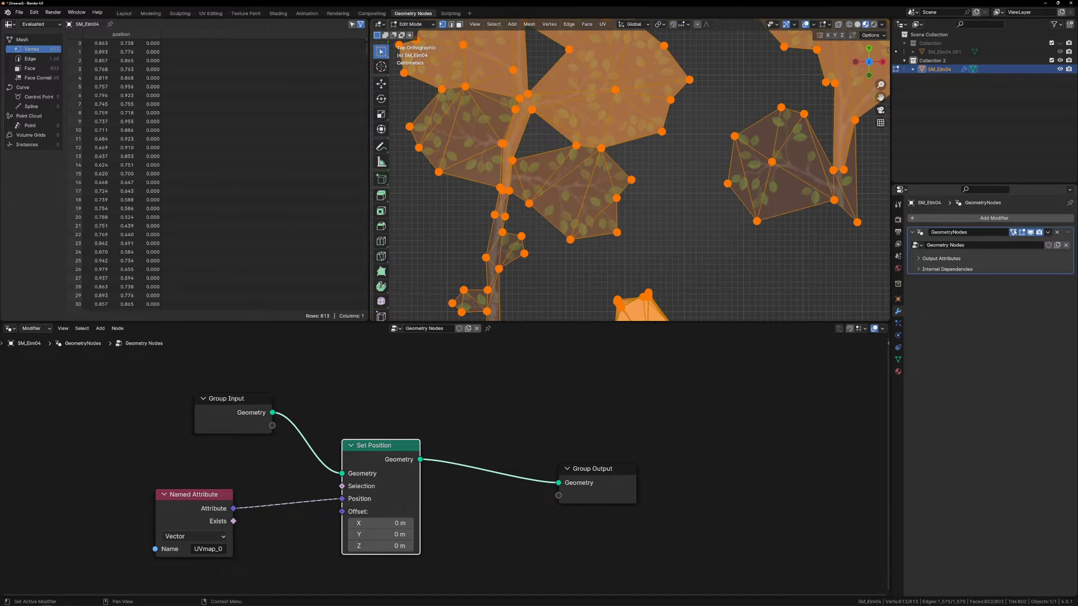
scroll(631, 217, "down", 6)
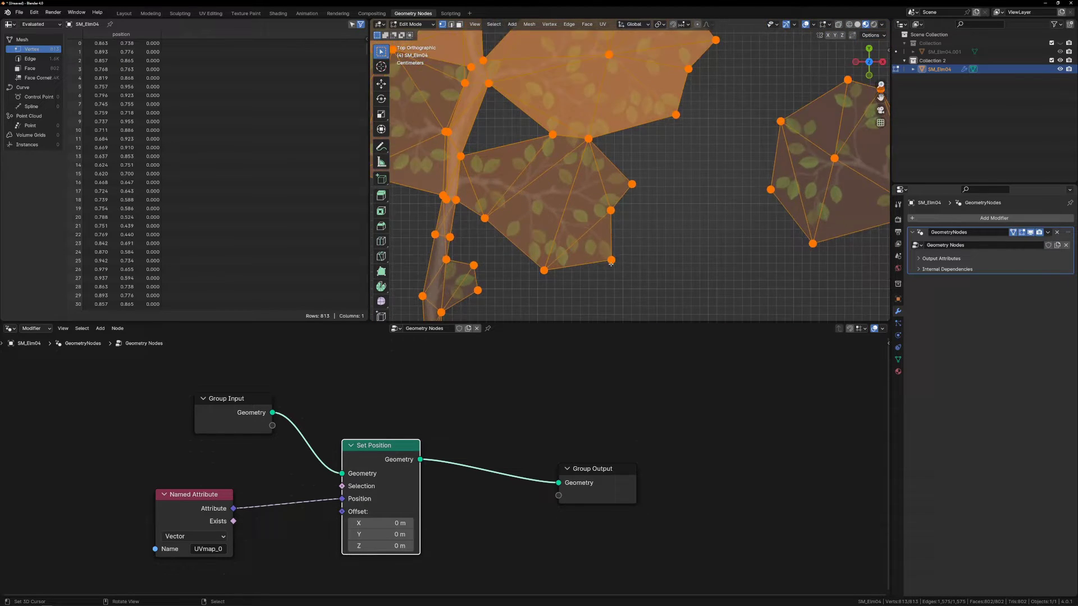
- Return to Object Mode and add T_ElmBranch01_D.PNG as a background image behind the flattened foliage
key("Tab")
middle_click_drag(632, 229, 639, 207, "shift")
key("shift+a")
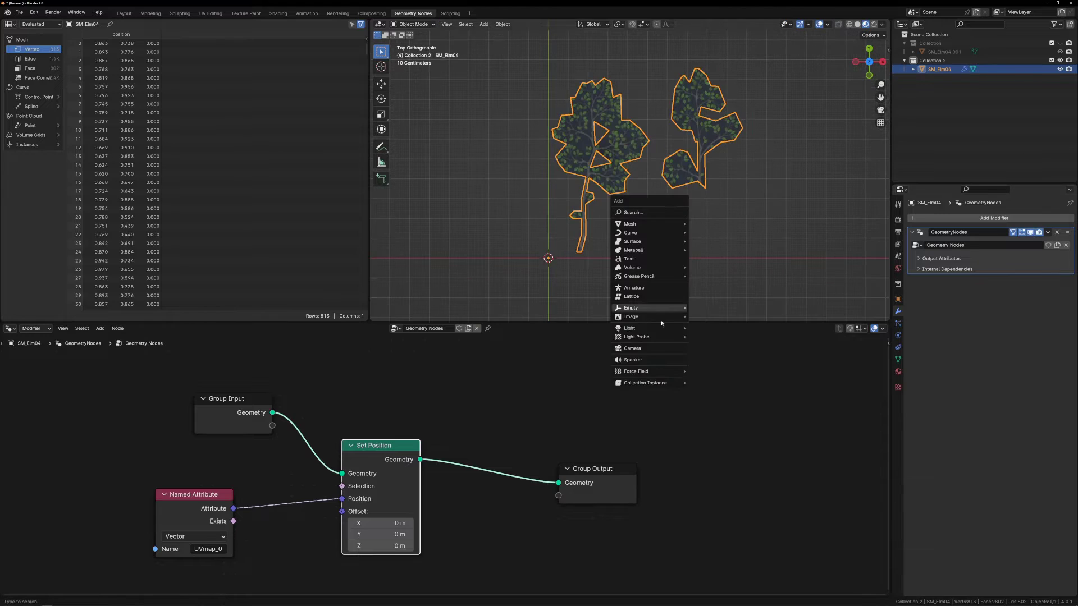
mouse_move(662, 320)
left_click(712, 326)
left_click(213, 402)
double_click(286, 153)
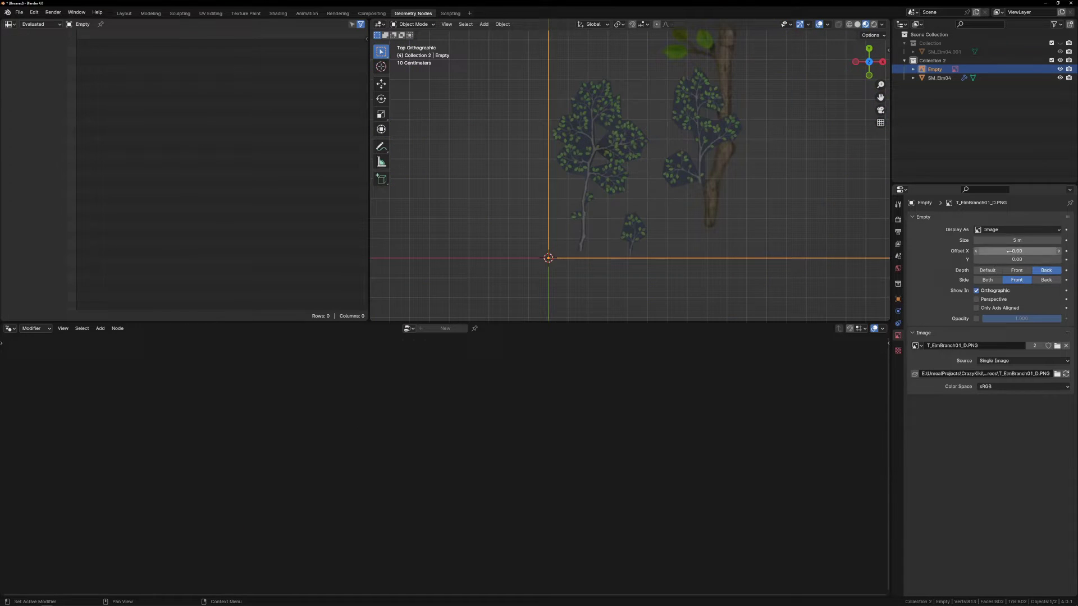
- Set the background image's size to 1 m and switch the viewport to Wireframe shading
double_click(1015, 241)
type("1")
key("Return")
scroll(618, 185, "up", 6)
key("z")
left_click(549, 185)
middle_click_drag(763, 342, 785, 303, "shift")
scroll(592, 217, "up", 4)
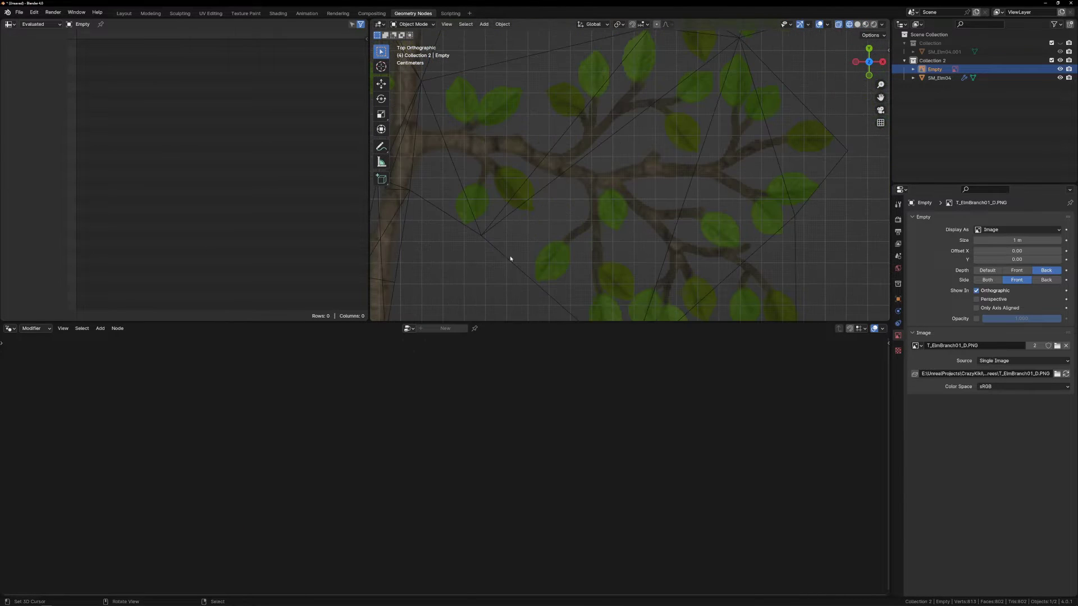
- In Edit Mode, knife-cut a small triangle with cut-through on into the leaf plane's lower edge, in the empty area beside the leaves
left_click(939, 78)
key("Tab")
scroll(527, 228, "down", 4)
middle_click_drag(527, 227, 565, 197, "shift")
scroll(564, 198, "down", 2)
scroll(564, 197, "up", 6)
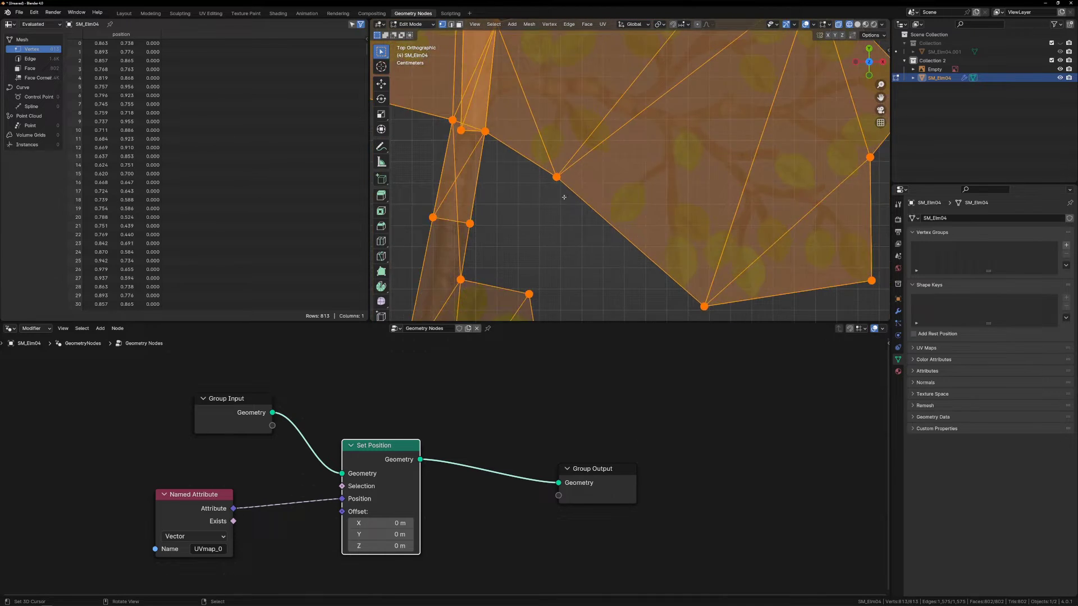
scroll(564, 197, "up", 2)
key("k")
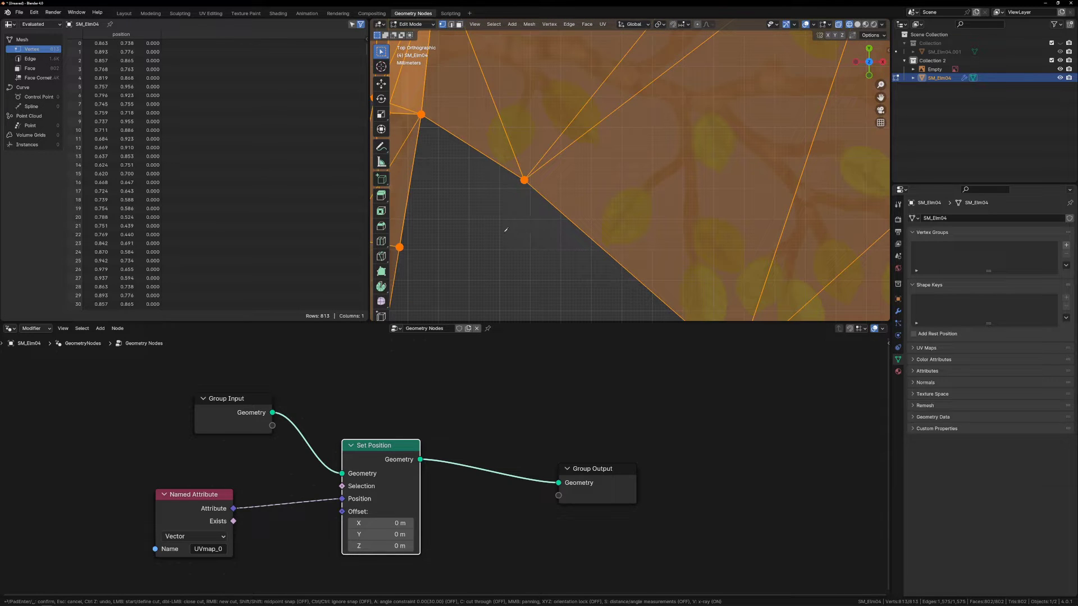
key("Escape")
key("k")
key("c")
key("Return")
- In face selection mode, select only the small knife-cut triangle on the leaf plane's lower edge and delete its face
key("3")
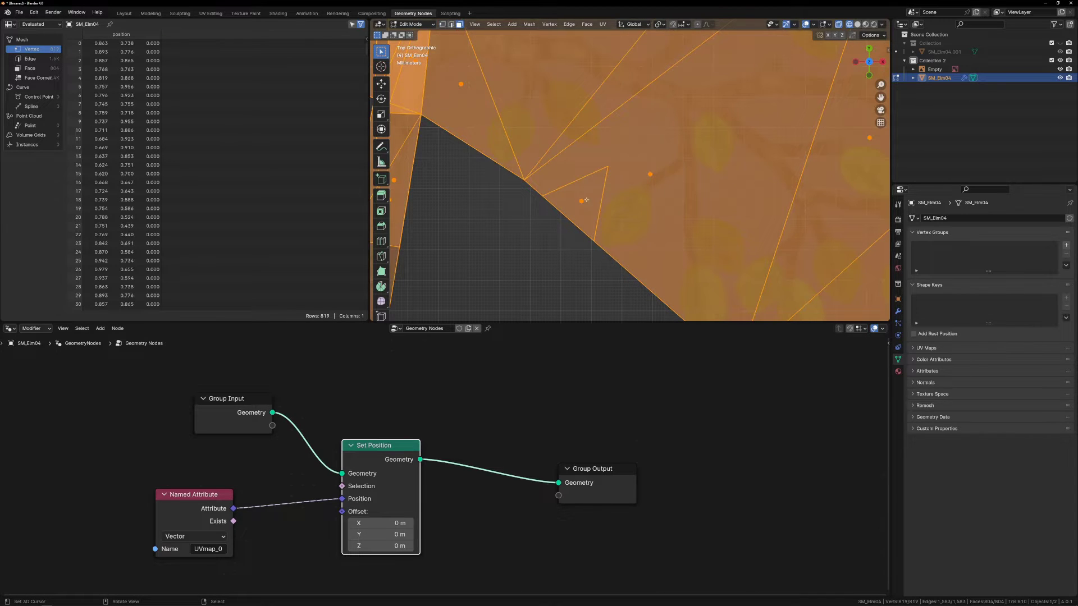
key("alt+a")
left_click(582, 201)
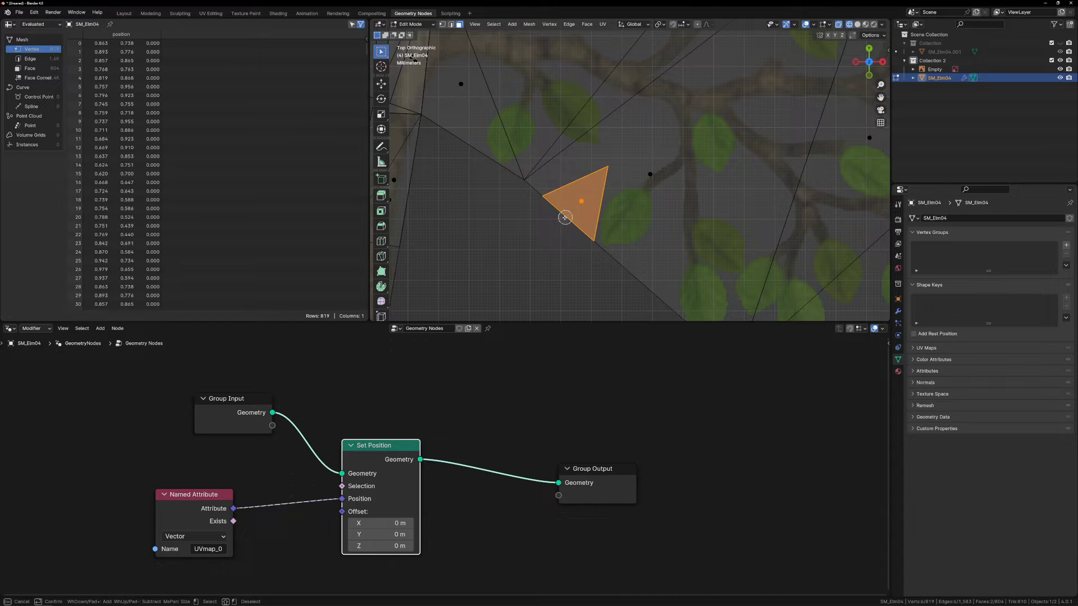
key("x")
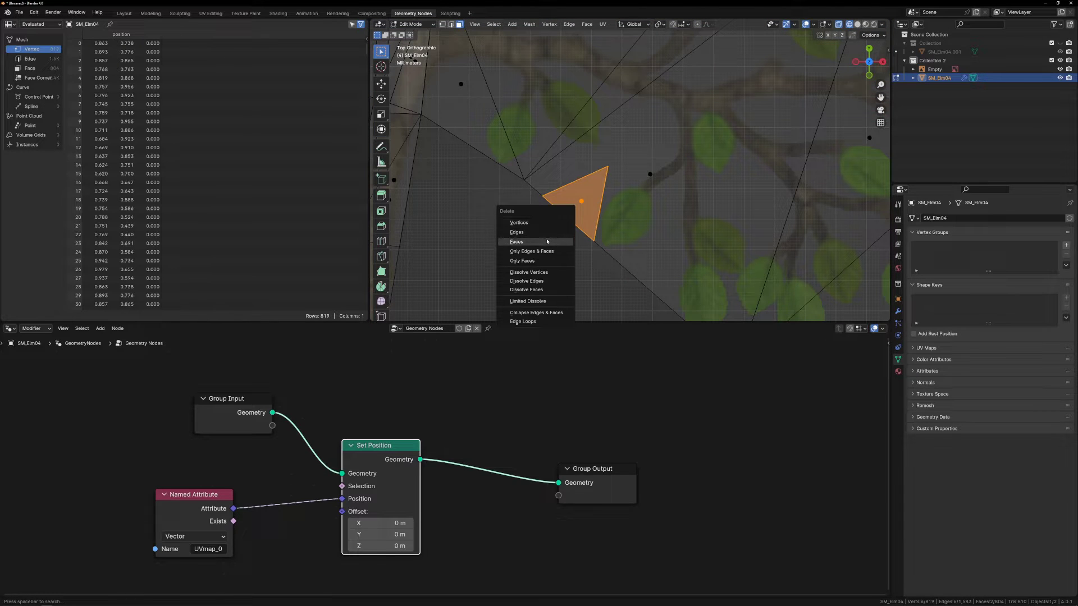
left_click(559, 241)
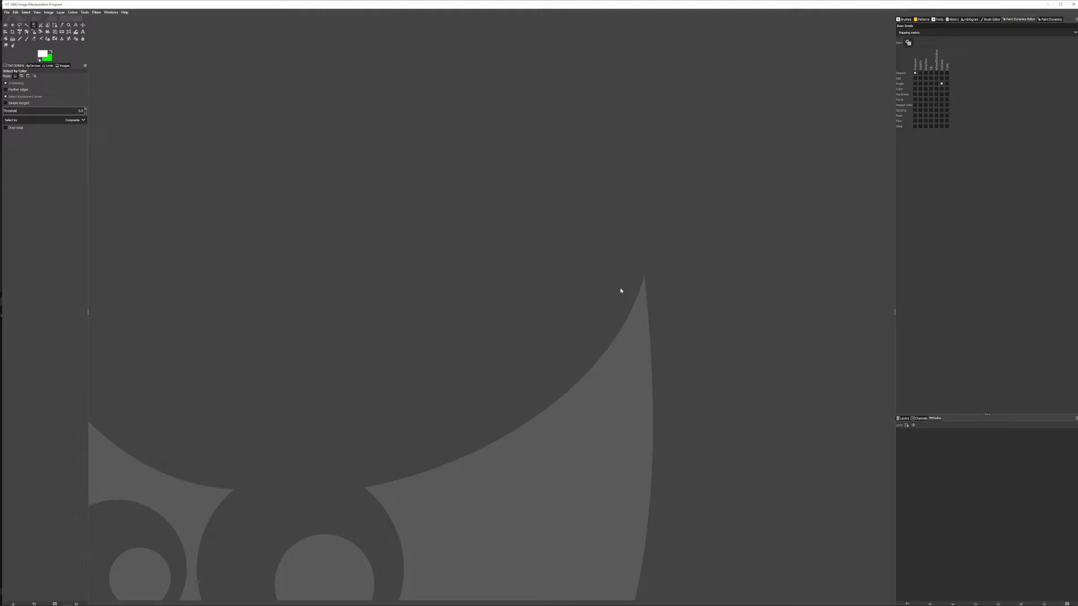
- Switch to GIMP and open T_ElmBranch01_D.PNG from the Trees folder
key("alt+Tab")
left_click_drag(362, 309, 502, 258)
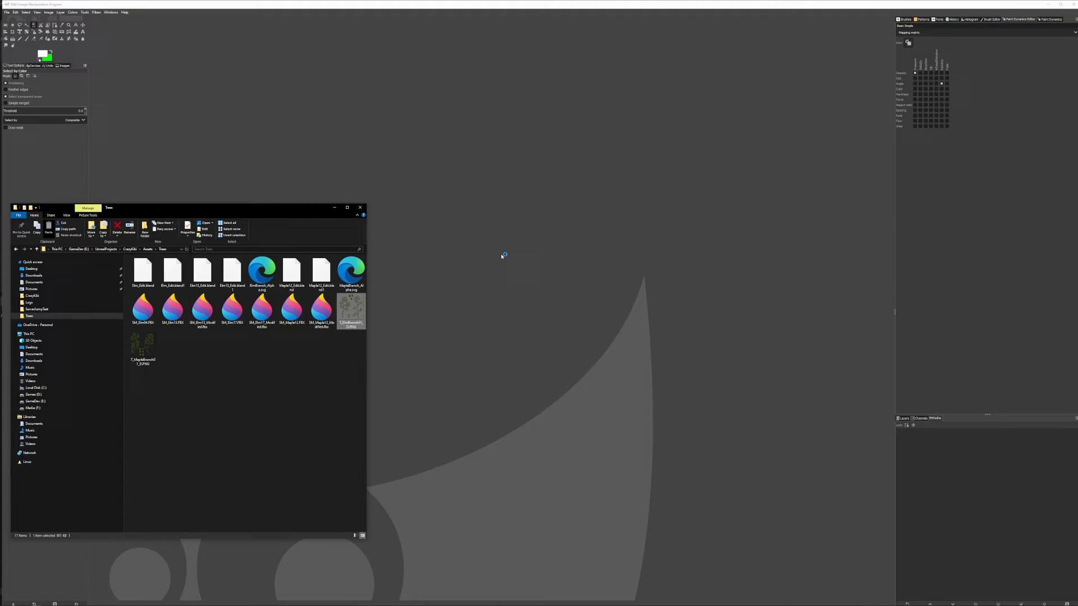
scroll(366, 386, "up", 2, "ctrl")
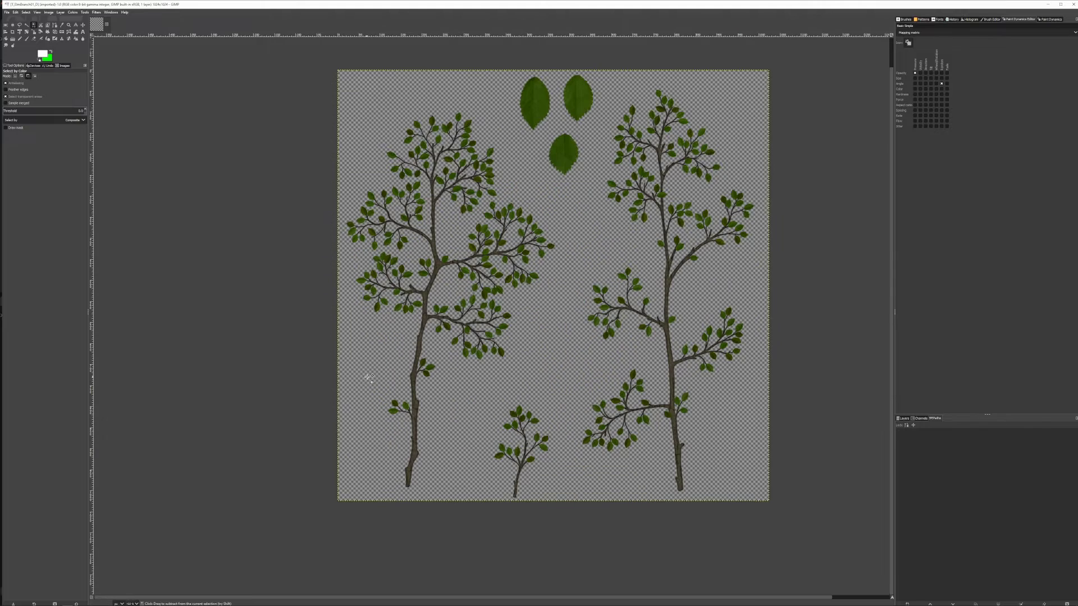
- Decompose the branch texture into separate channel layers using the RGBA color model
left_click(71, 12)
mouse_move(100, 120)
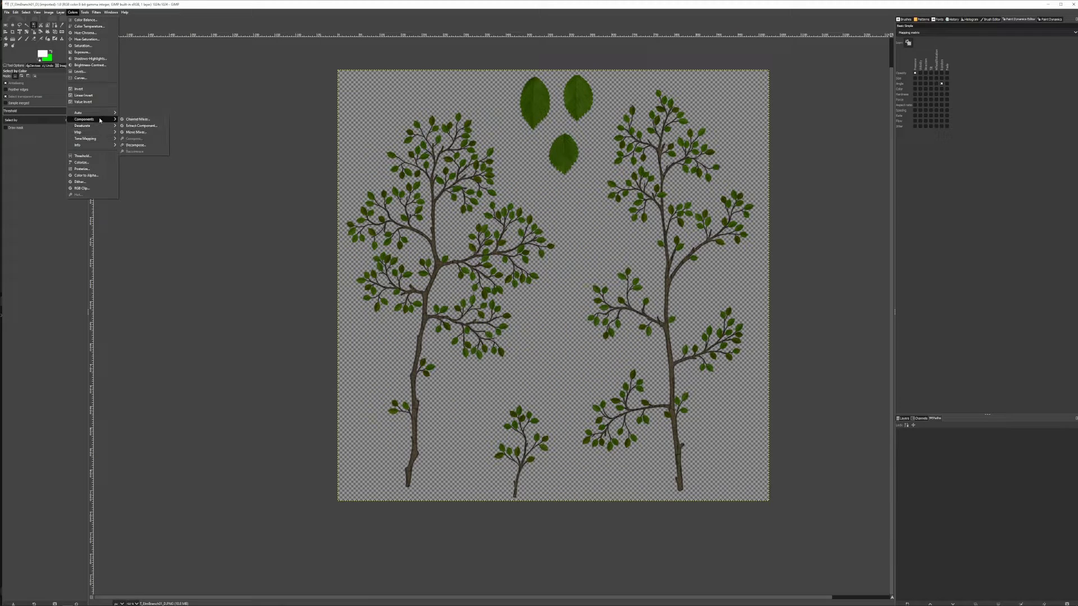
left_click(155, 145)
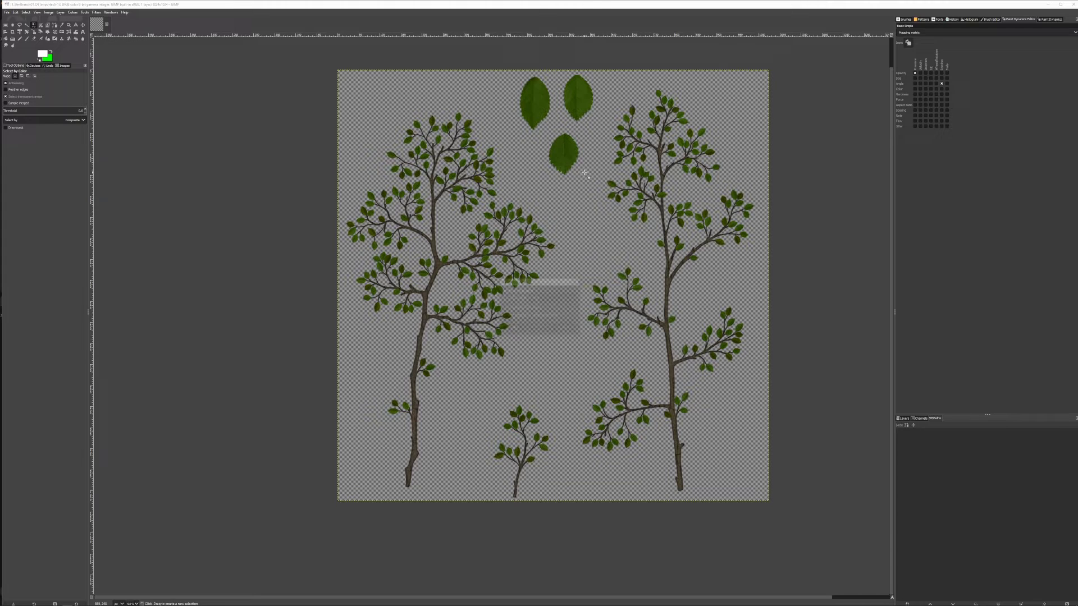
left_click(533, 298)
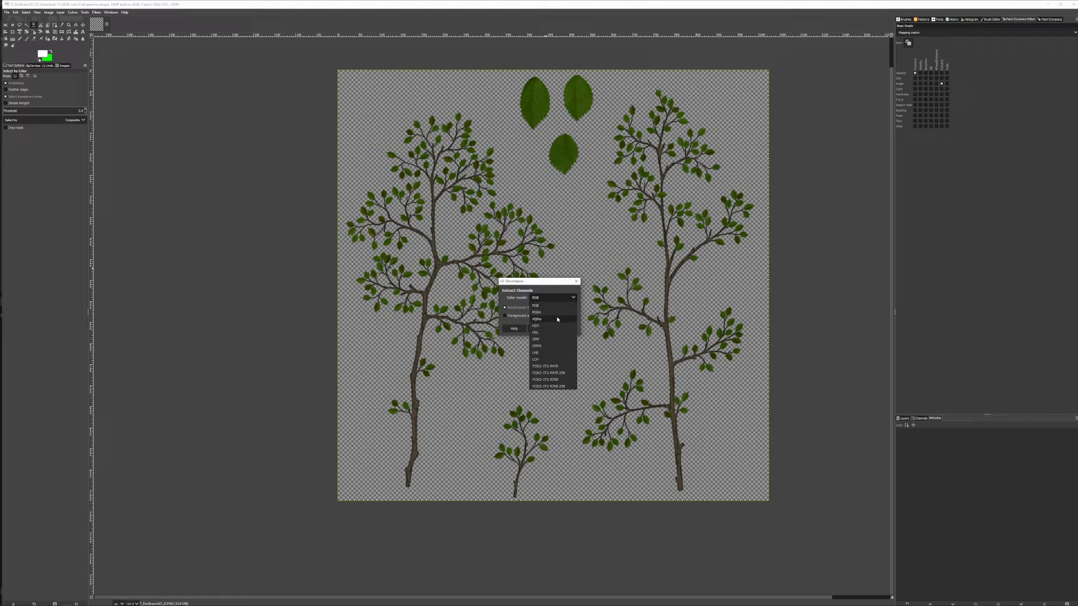
left_click(557, 312)
left_click(566, 329)
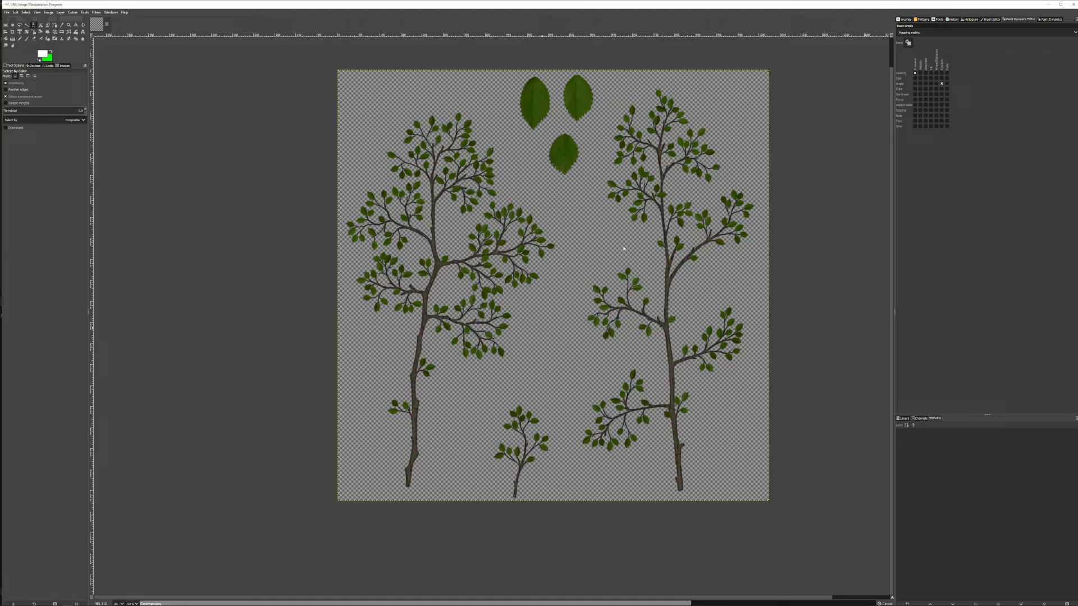
- Hide the red, green and blue layers of the decomposed image, leaving only the alpha layer displayed
left_click(902, 419)
left_click(900, 451)
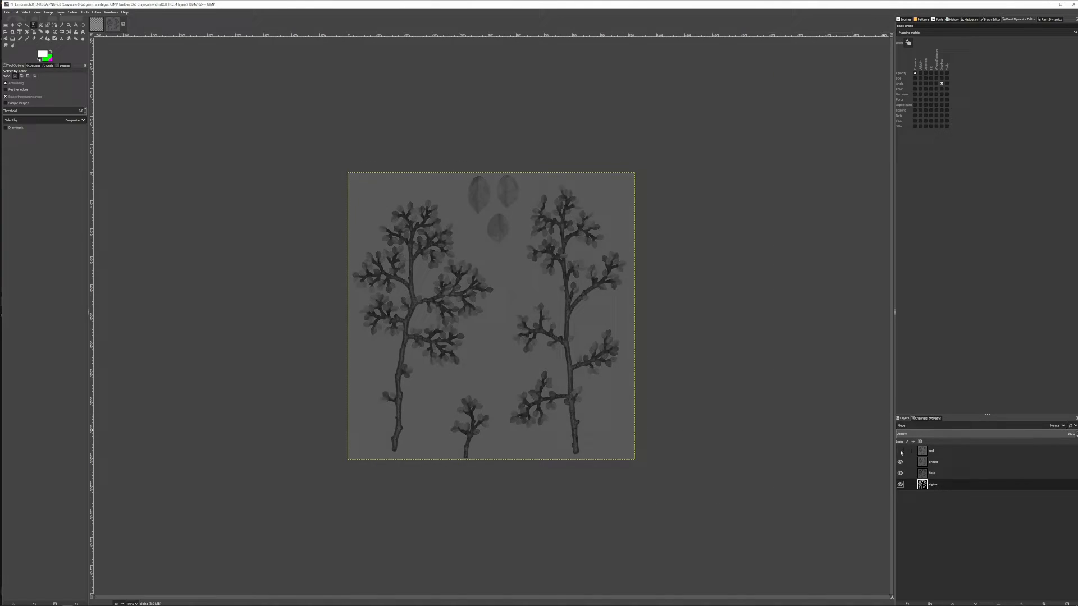
left_click(900, 462)
left_click(901, 473)
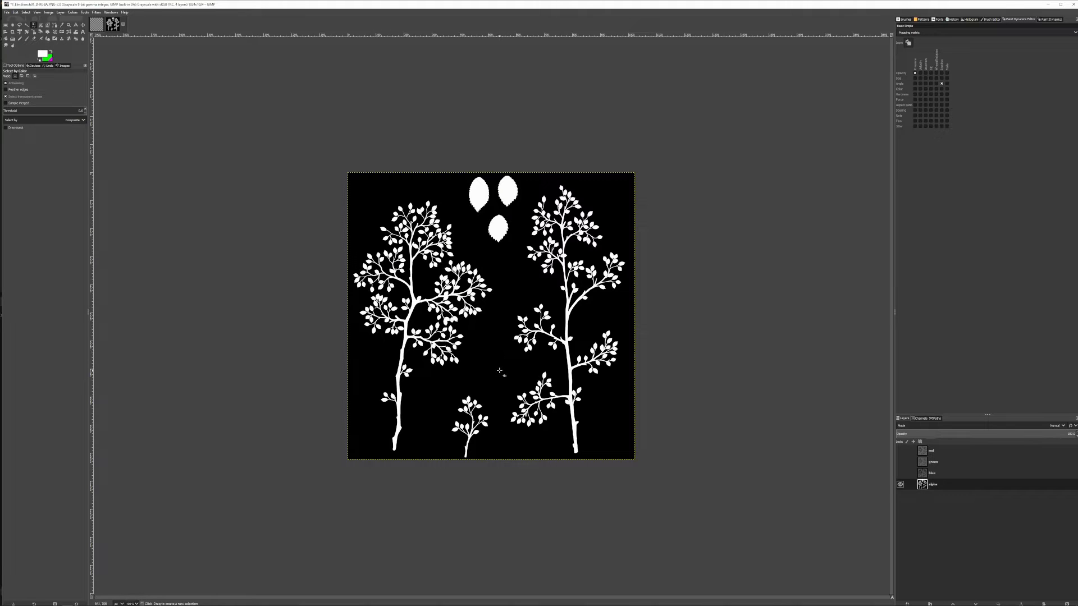
- Select the black background of the alpha layer by color and convert the selection to a path
scroll(517, 430, "up", 3, "ctrl")
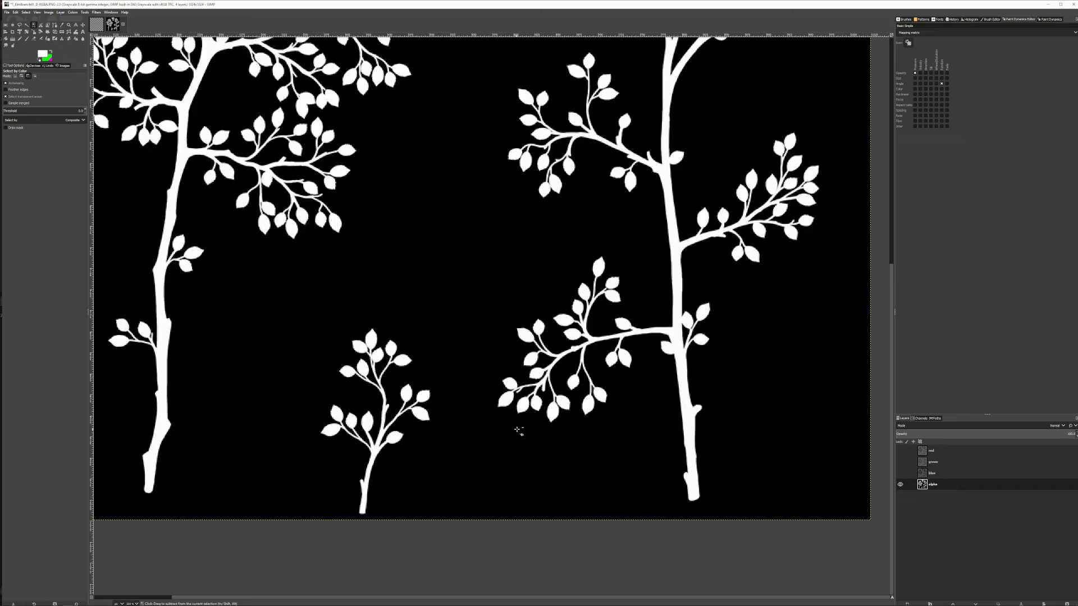
left_click(518, 429)
scroll(513, 429, "down", 2, "ctrl")
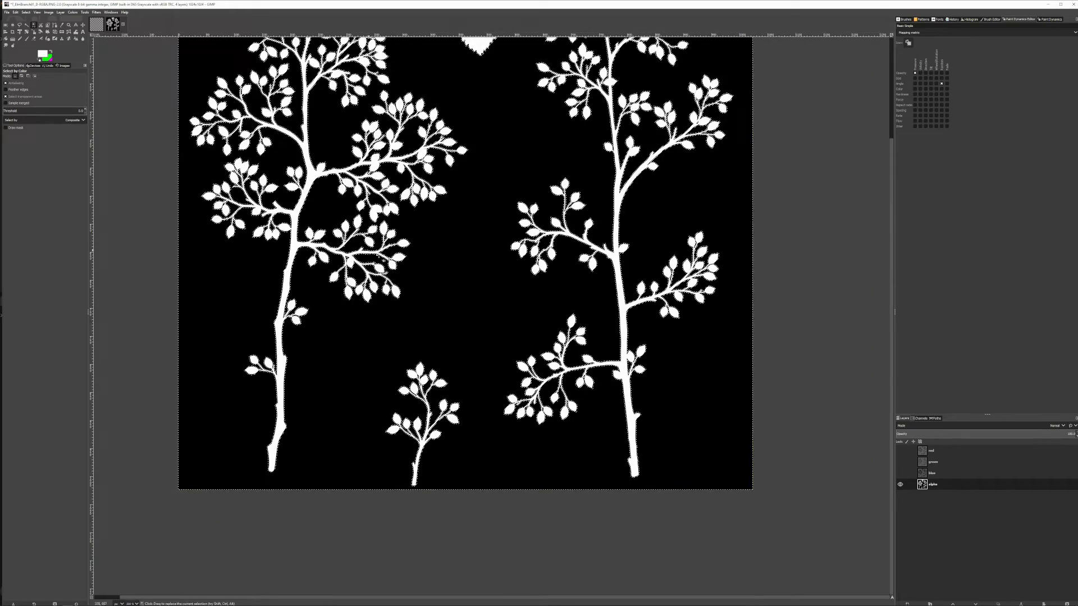
left_click(30, 13)
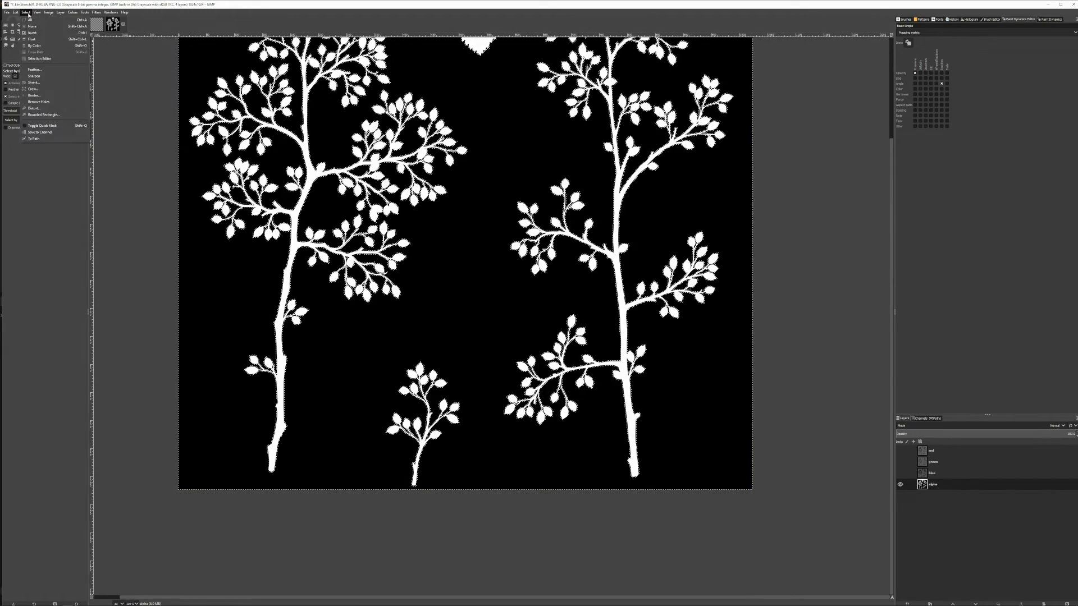
left_click(65, 139)
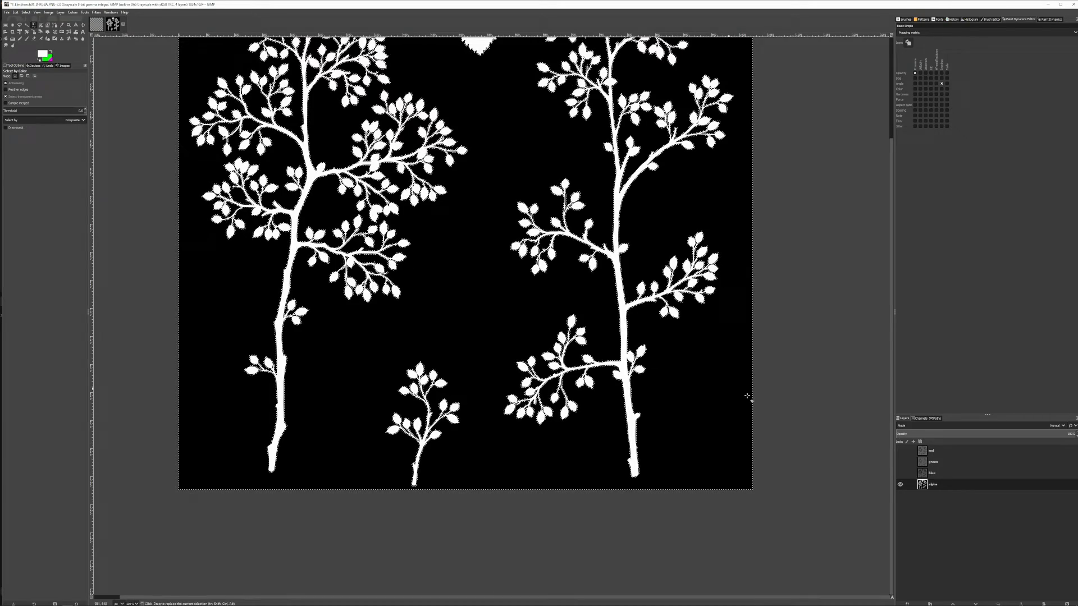
- Make the new path visible, hide the alpha layer and clear the selection so only the foliage outlines are displayed
left_click(935, 418)
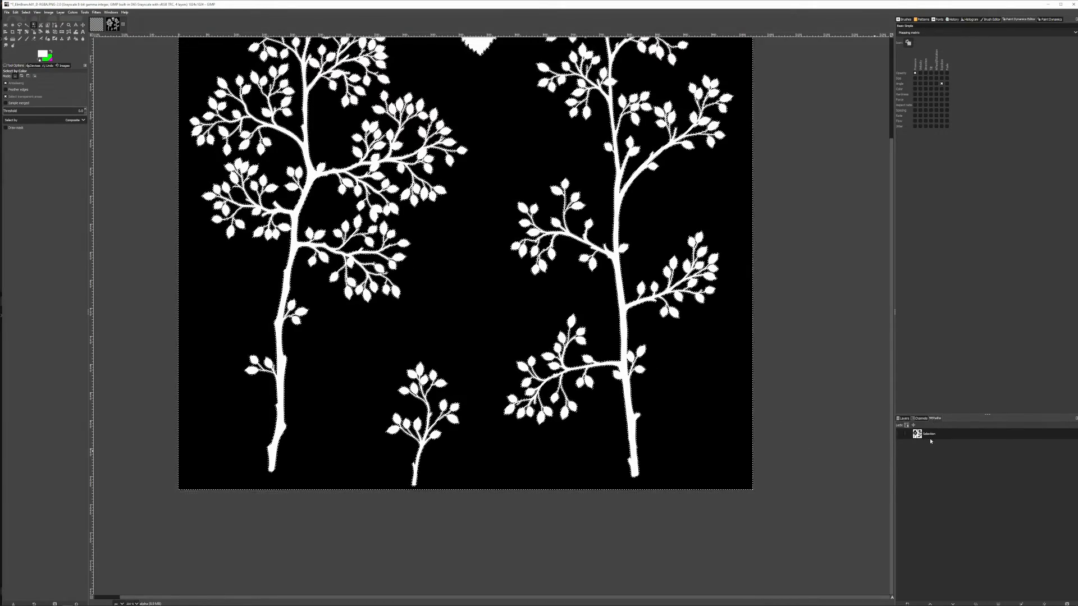
left_click(904, 434)
left_click(903, 419)
key("r")
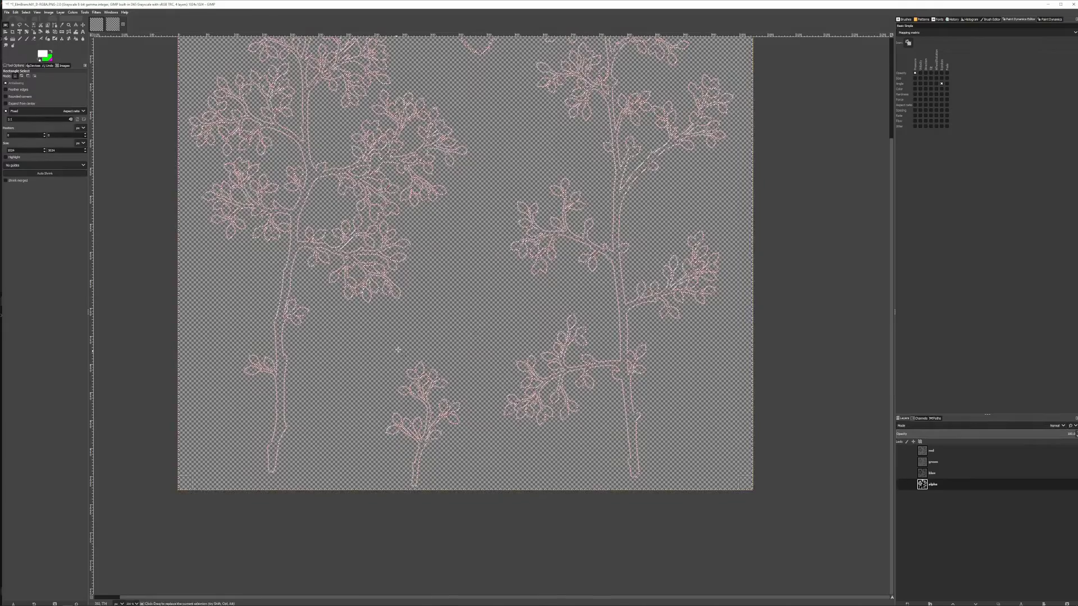
left_click(398, 349)
- Export the outline path to the Trees folder as ElmBranch_Alpha.svg
left_click(935, 418)
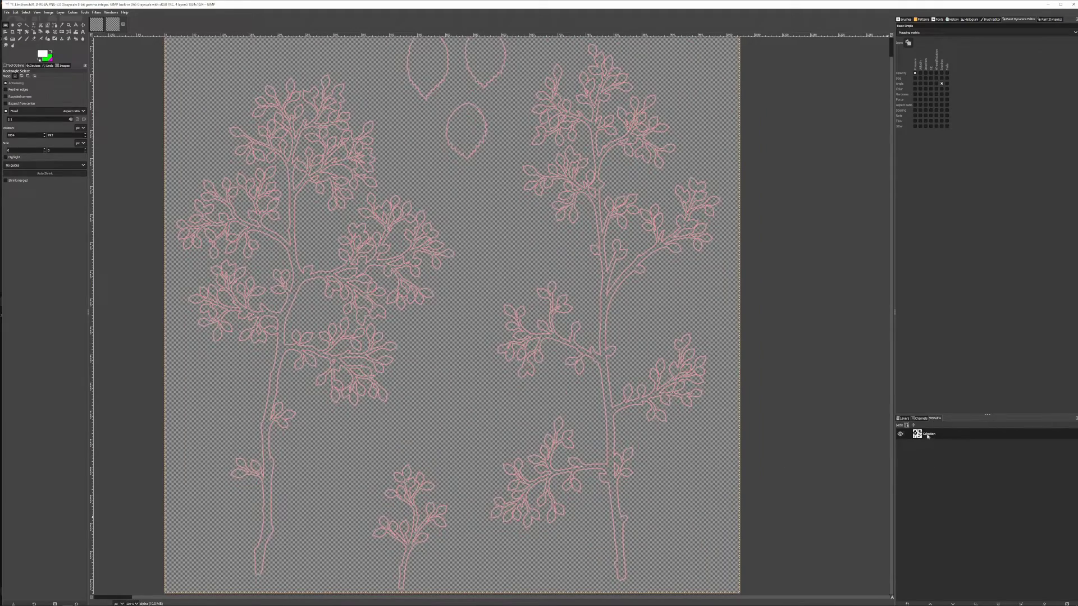
right_click(927, 435)
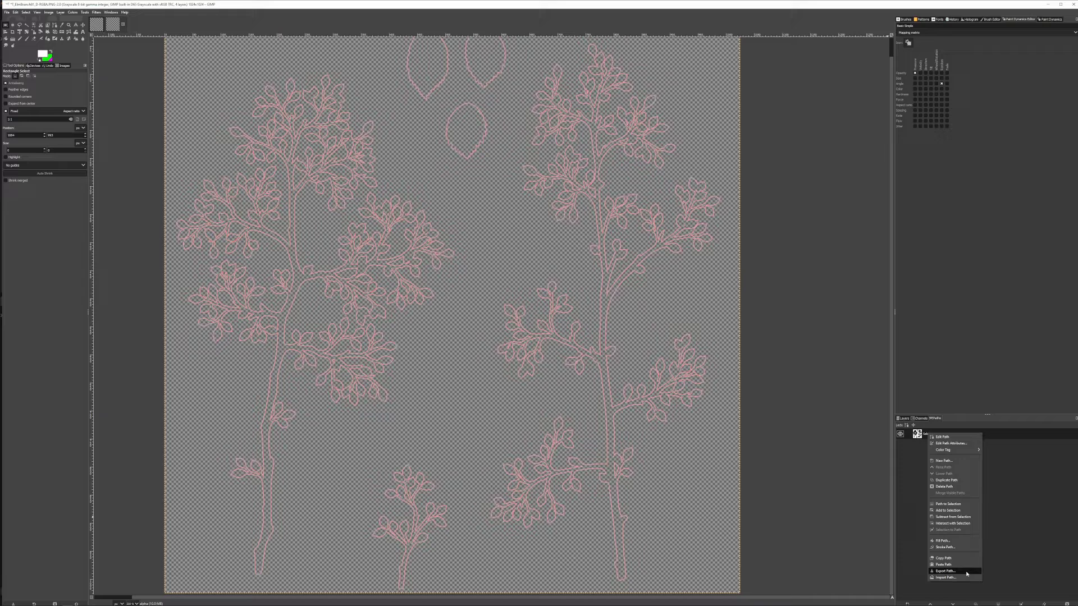
left_click(945, 571)
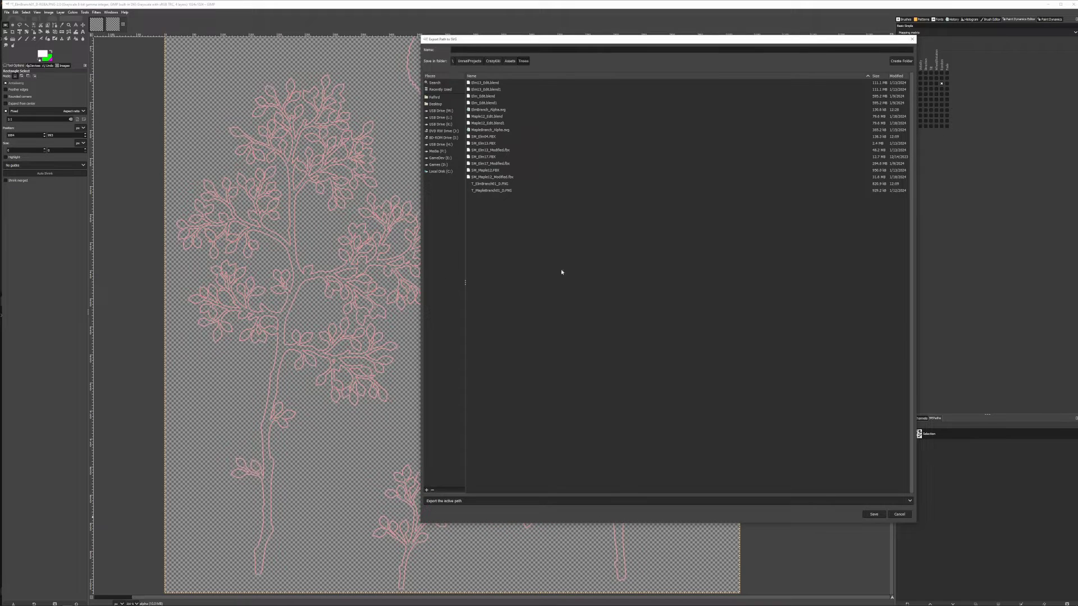
left_click(501, 110)
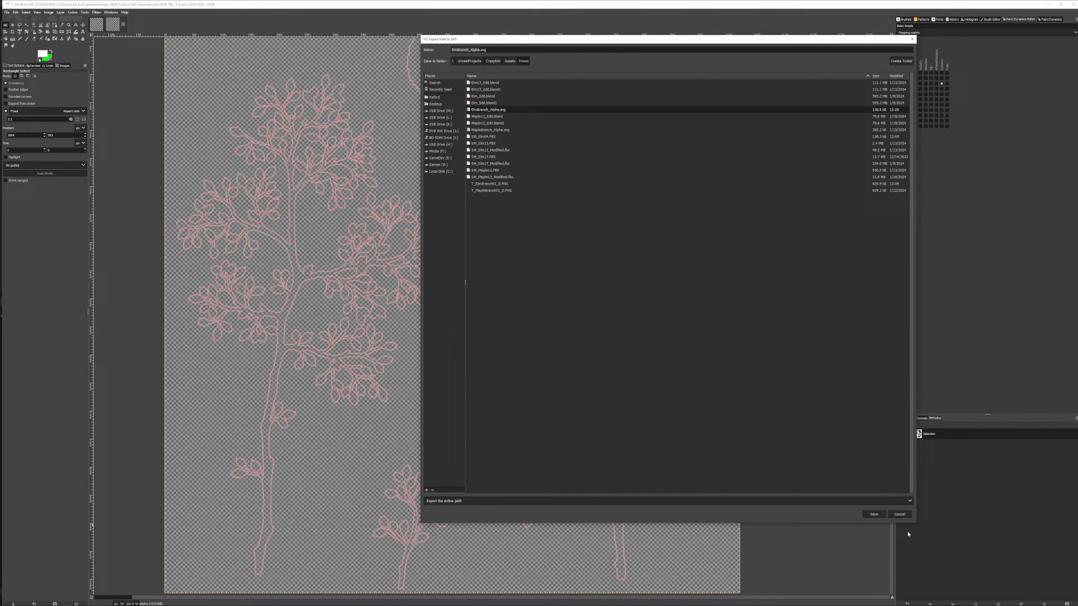
left_click(874, 515)
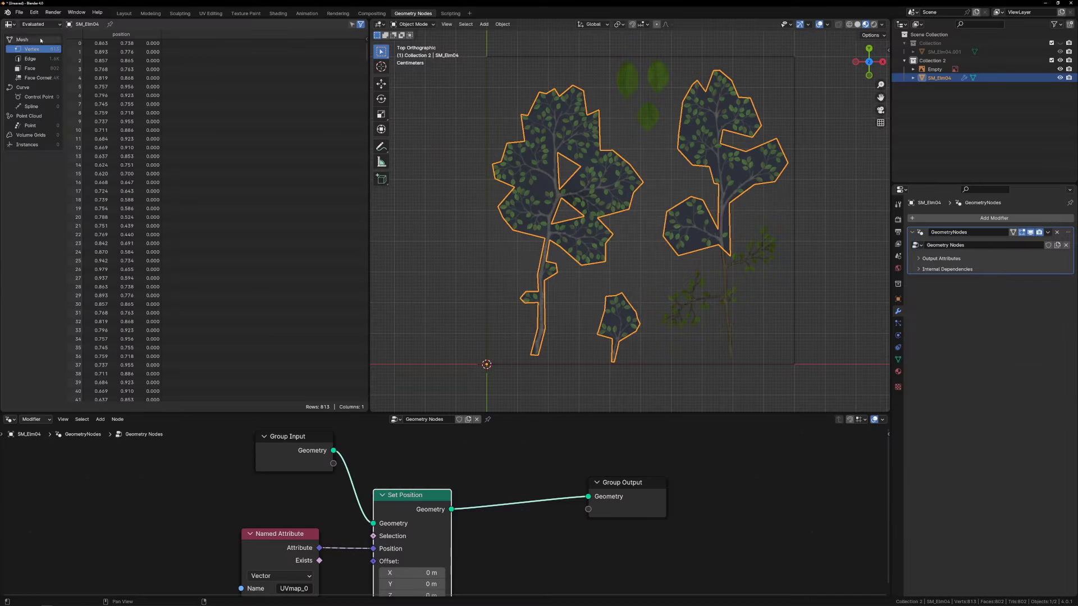
- Switch back to Blender and import ElmBranch_Alpha.svg from the Trees folder as a Scalable Vector Graphics file
left_click(19, 12)
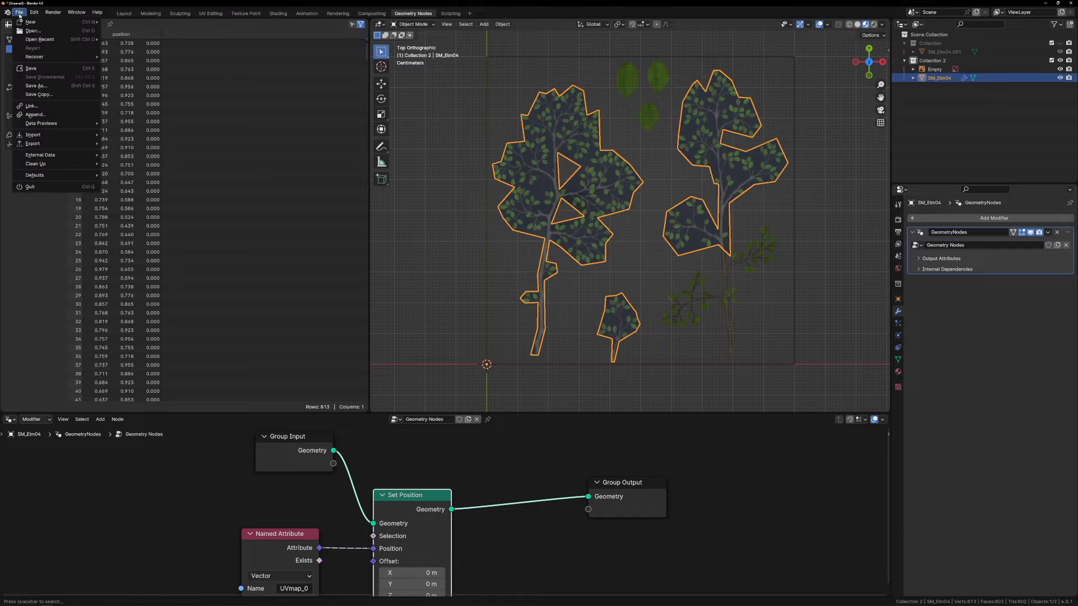
mouse_move(48, 136)
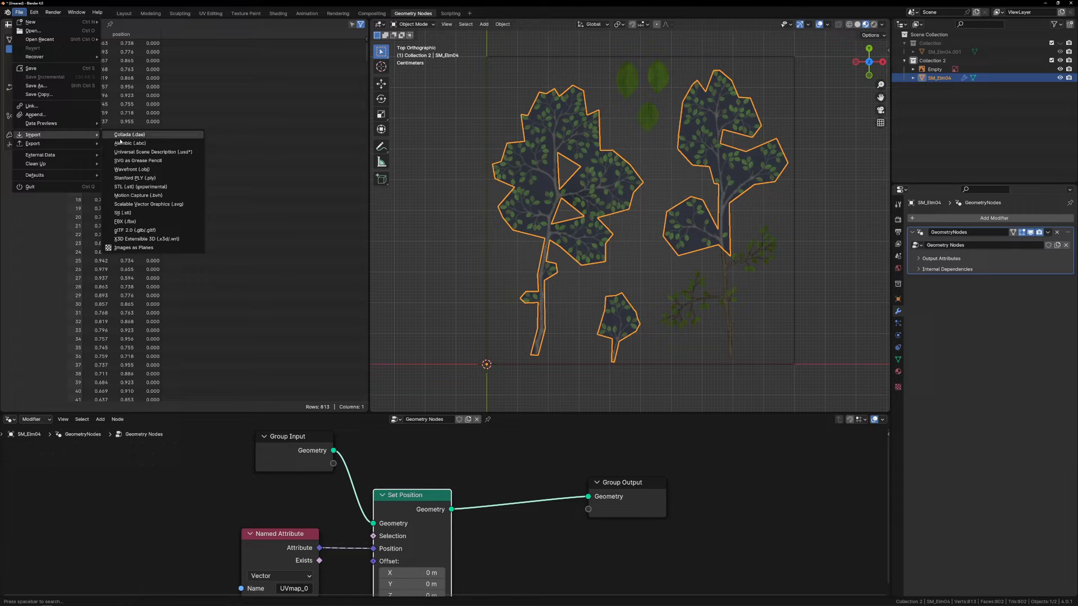
left_click(173, 205)
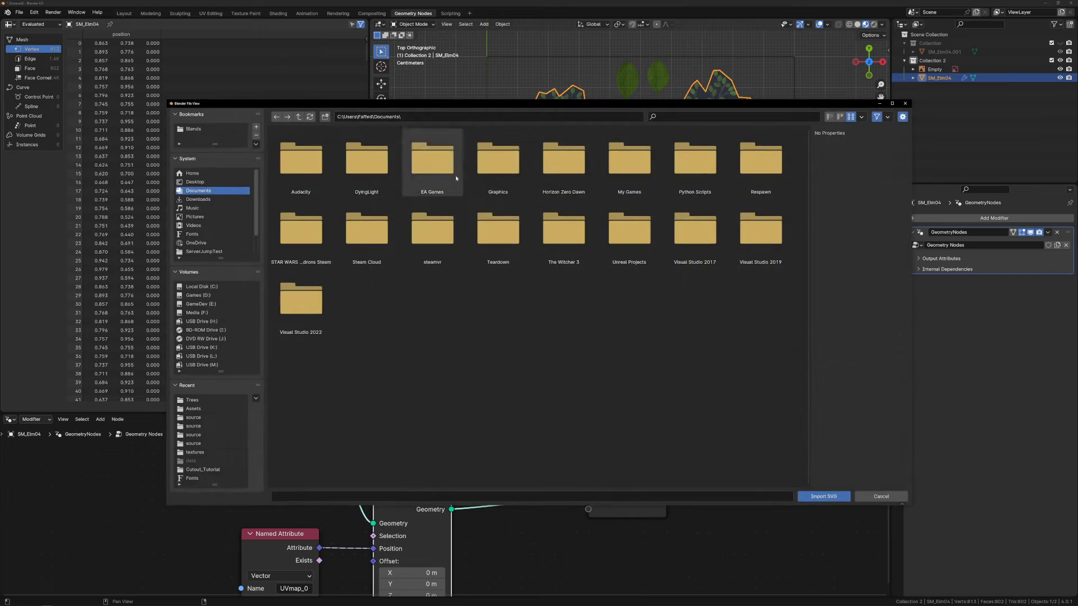
left_click(202, 399)
left_click(310, 178)
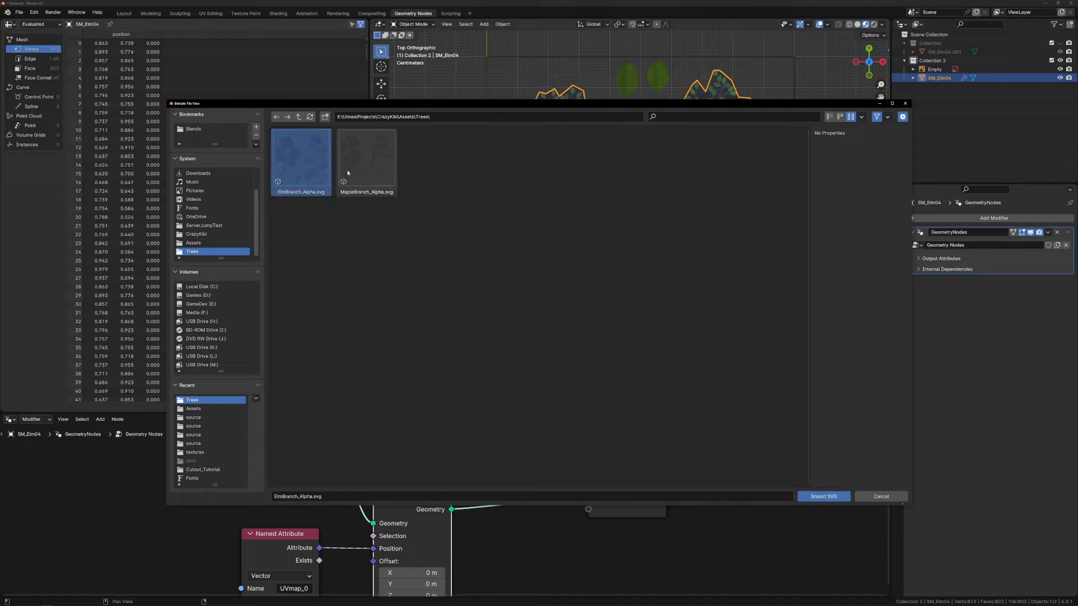
left_click(836, 498)
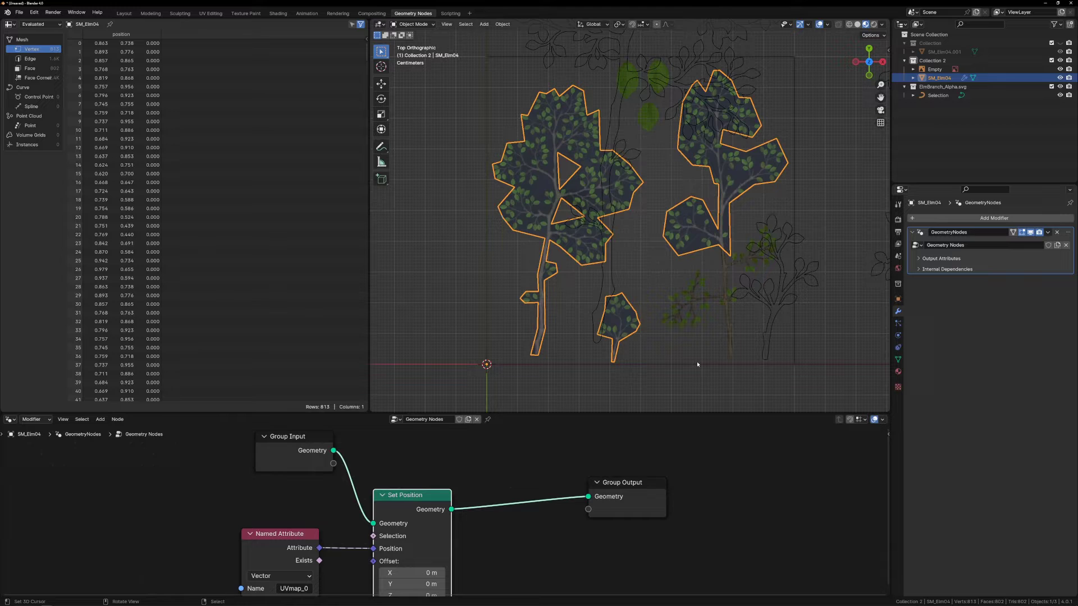
- Select the imported outline curve and set its X and Y dimensions to 1 m to match the background image
left_click(938, 96)
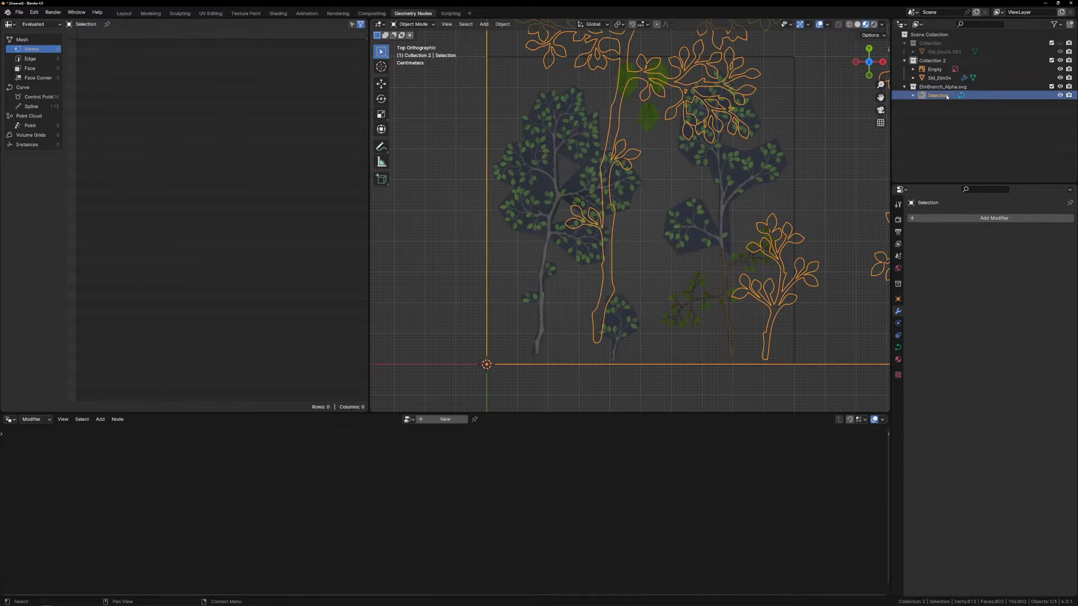
middle_click_drag(774, 222, 734, 264, "shift")
key("n")
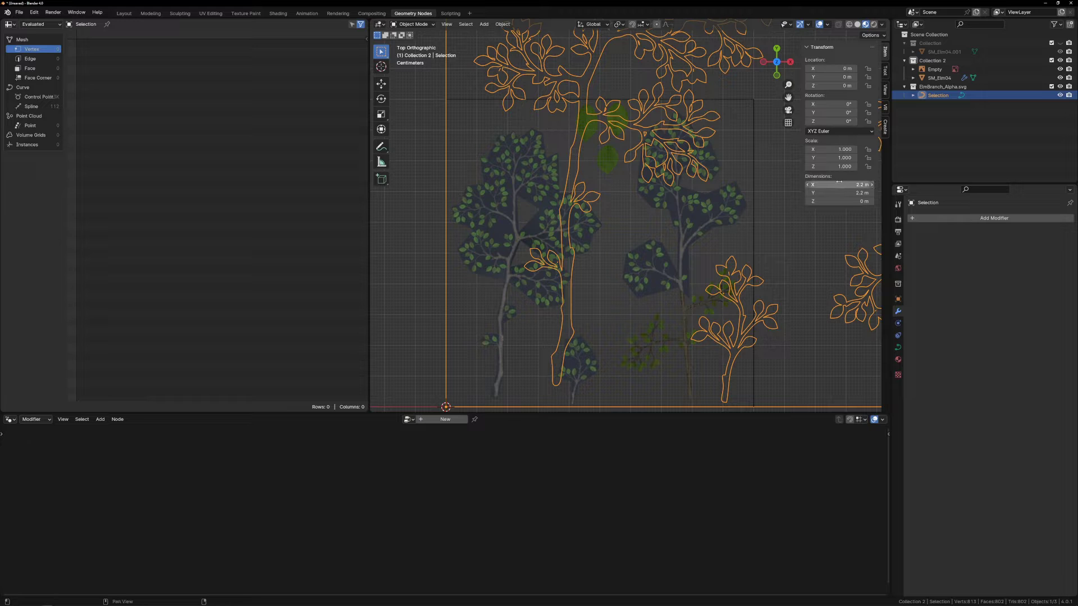
left_click_drag(838, 184, 839, 193)
type("1")
key("Return")
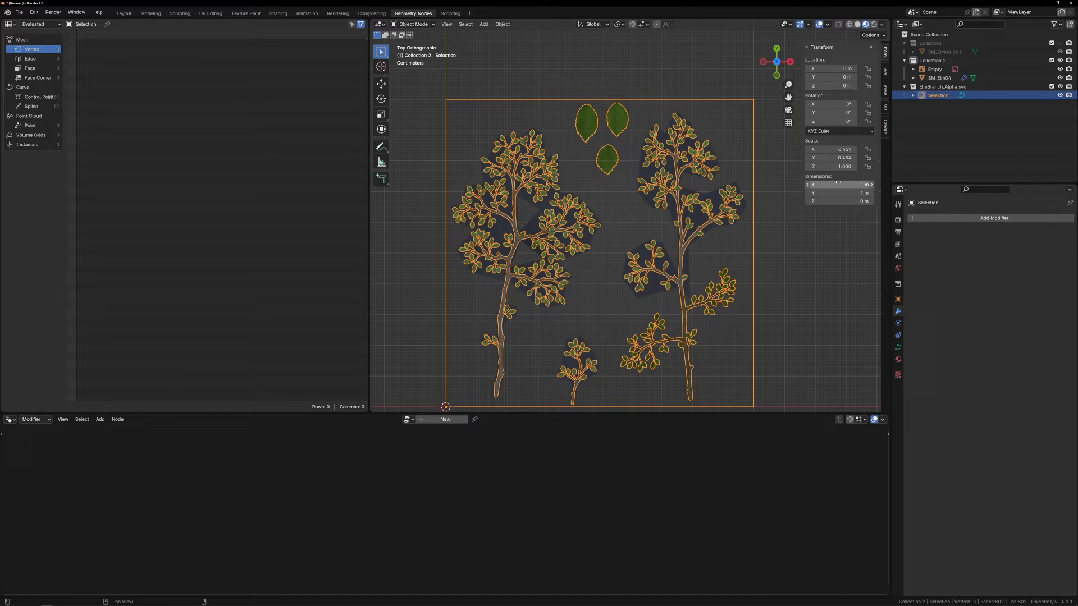
- Reduce the outline curve's Resolution Preview U to 2 and check the simplified contours around the leaves
scroll(600, 261, "up", 8)
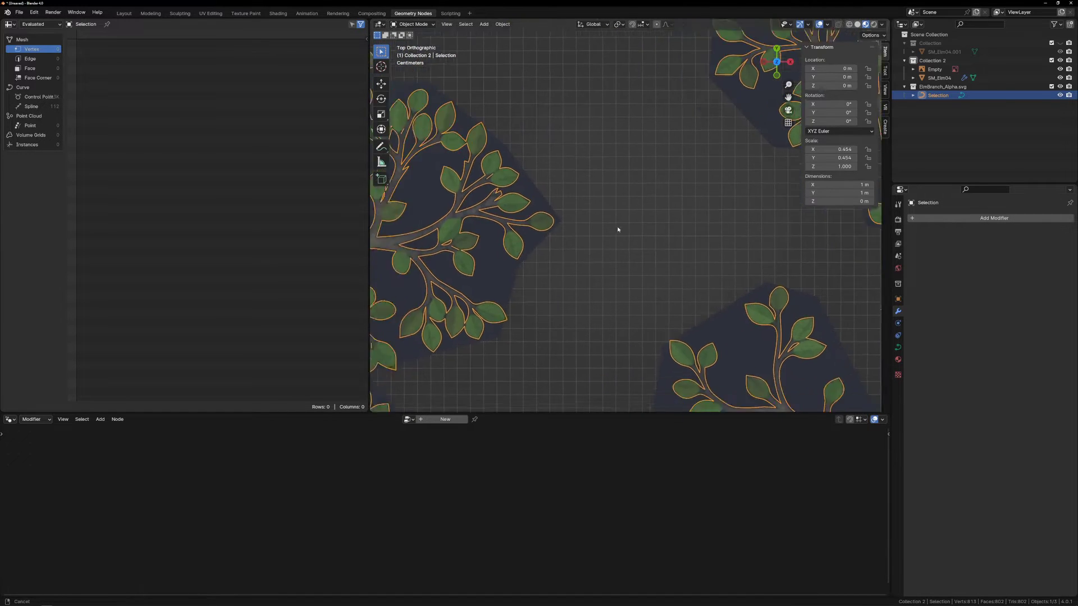
scroll(594, 242, "up", 7)
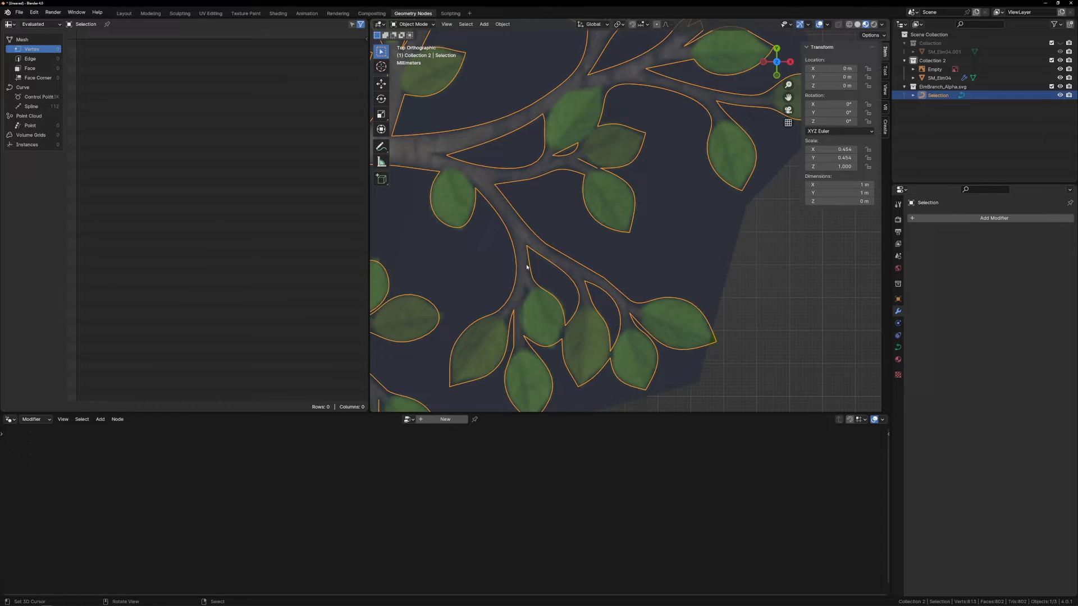
middle_click_drag(497, 279, 543, 252, "shift")
left_click(898, 348)
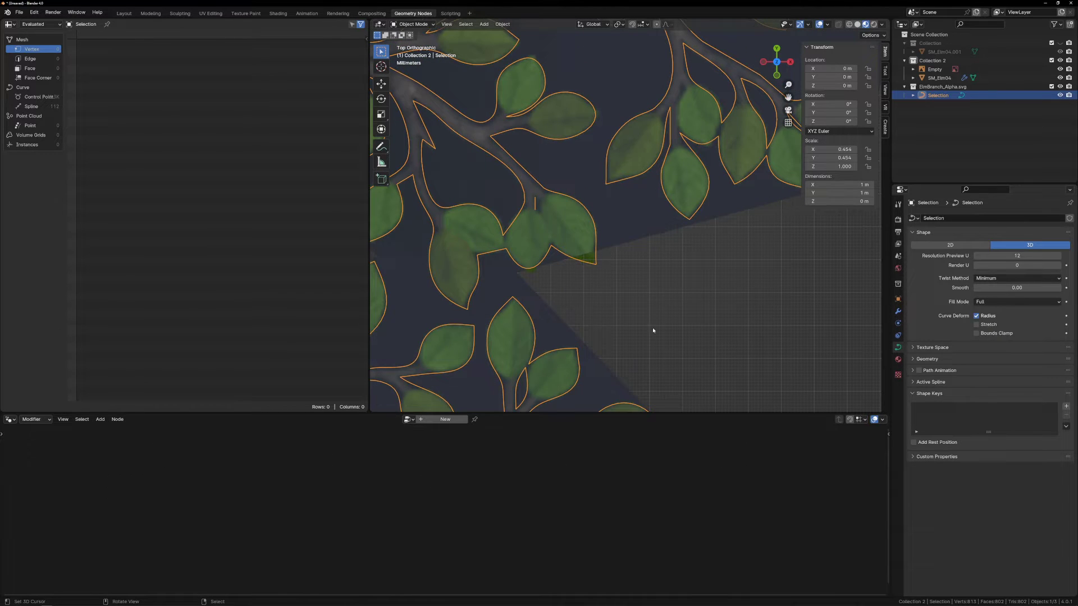
left_click(1009, 256)
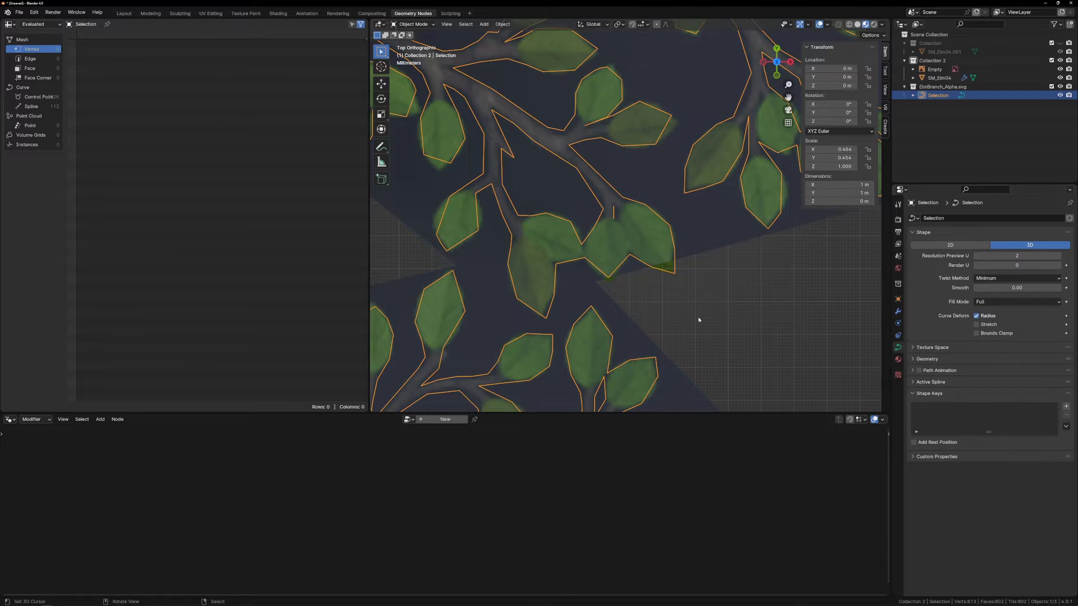
scroll(697, 318, "down", 2)
scroll(697, 317, "down", 6)
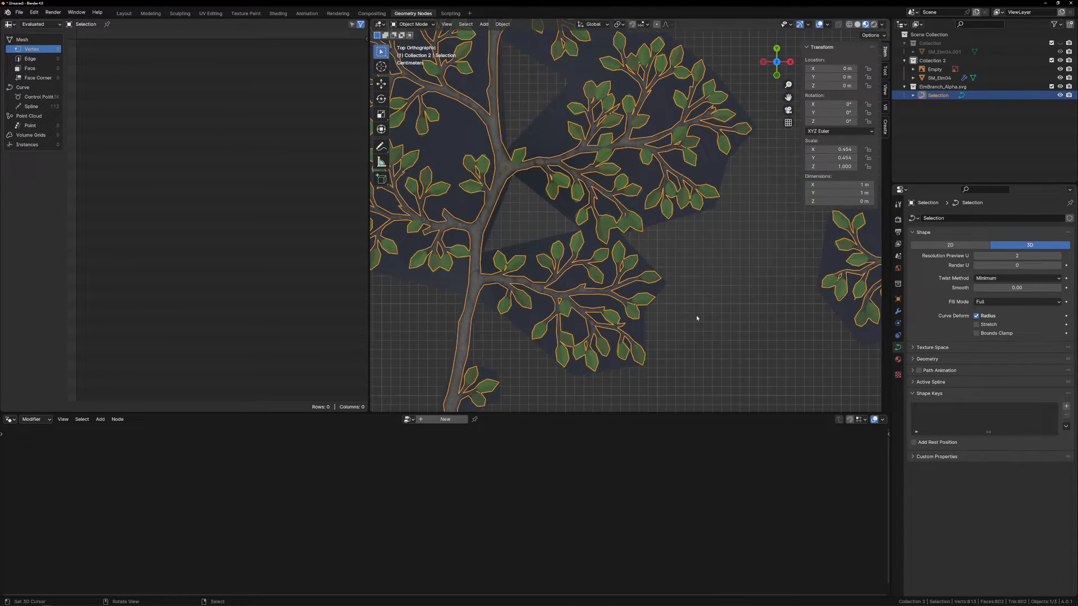
scroll(687, 316, "up", 3)
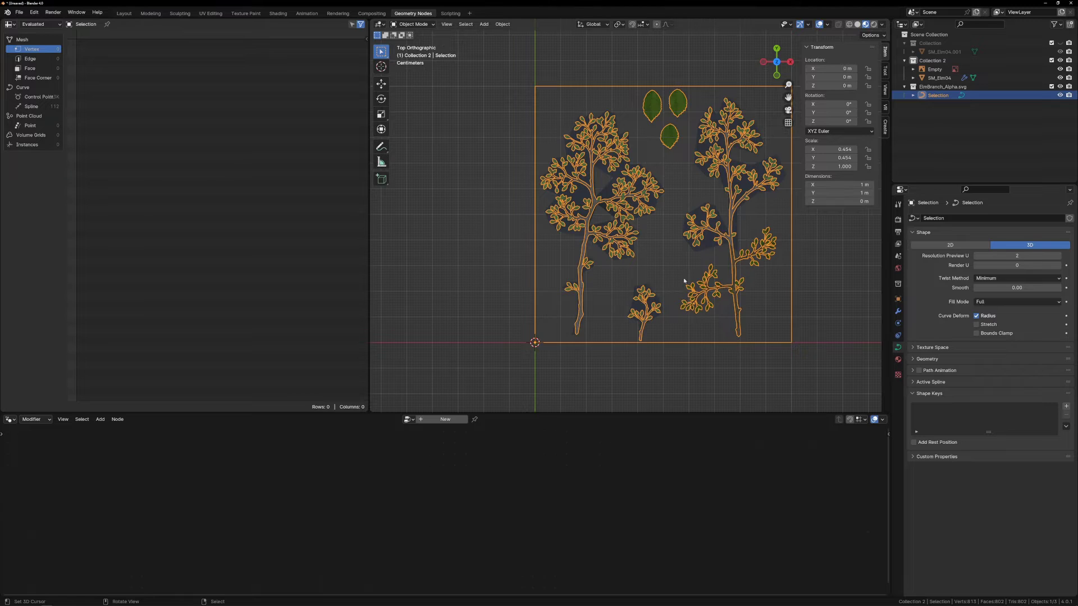
- Raise the outline curve along Z by about 0.076 m so it floats above the flattened foliage
scroll(685, 281, "down", 4)
key("shift+c")
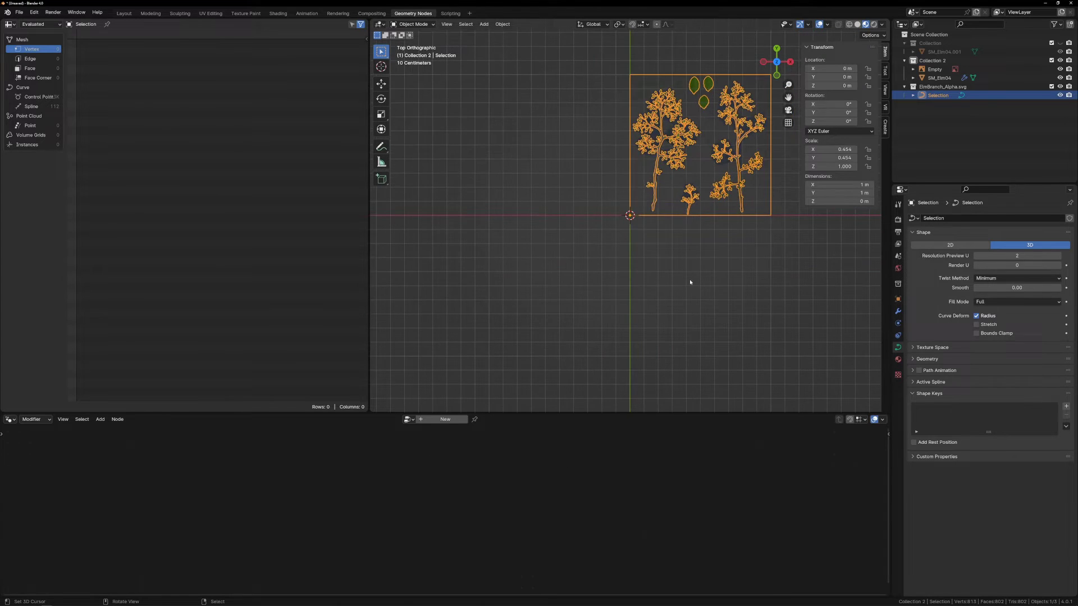
middle_click_drag(690, 283, 689, 318)
scroll(690, 322, "up", 4)
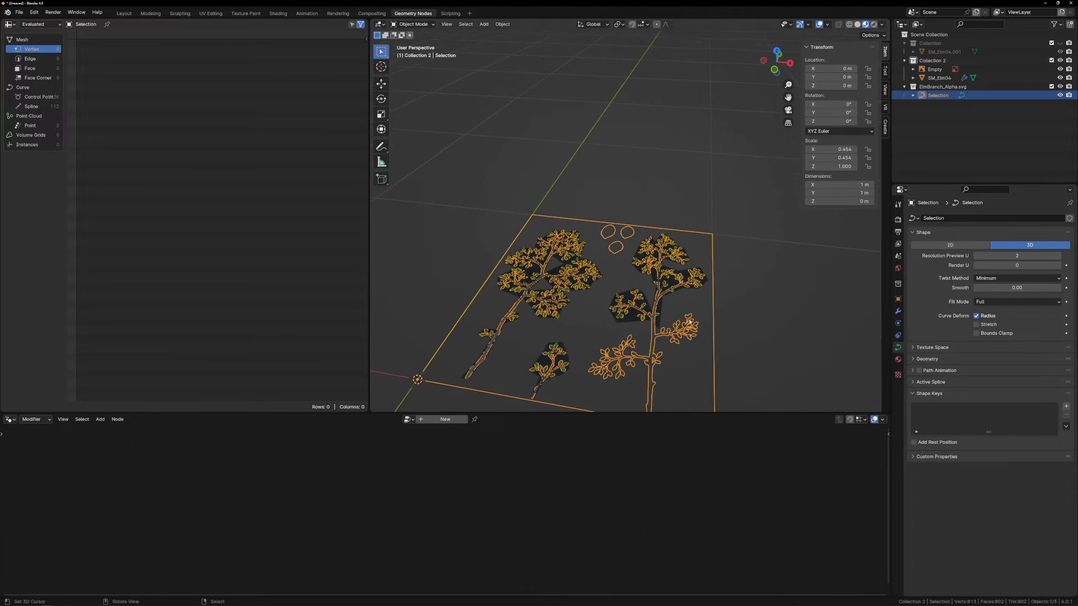
key("g")
key("z")
left_click(689, 305)
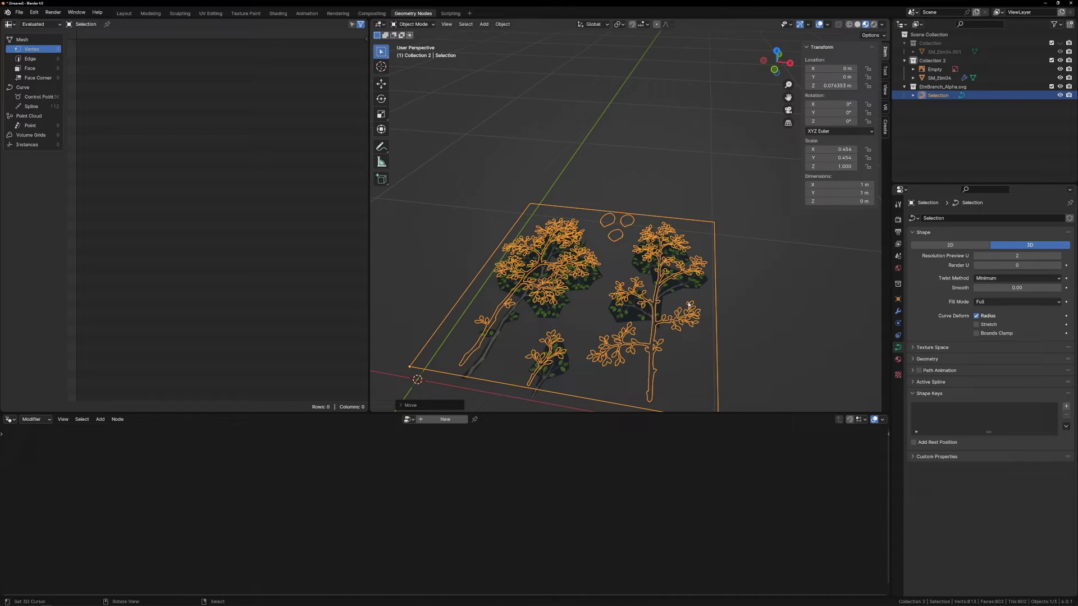
- Look straight down on the flattened branches and open the SM_Elm04 mesh for editing
key("grave")
left_click(687, 270)
middle_click_drag(599, 255, 662, 363, "shift")
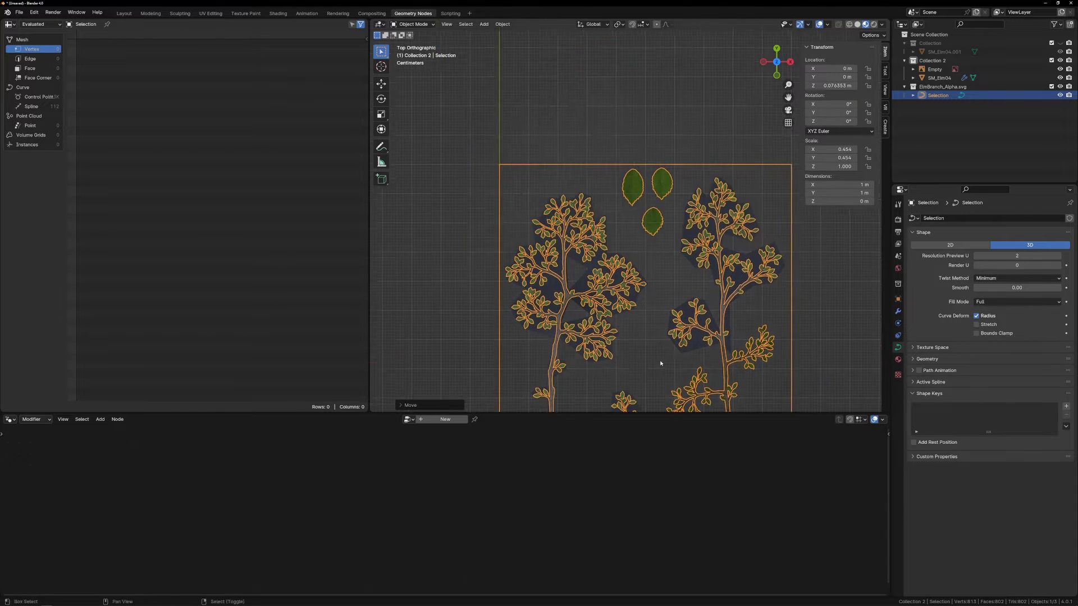
scroll(612, 341, "up", 4)
right_click(556, 217)
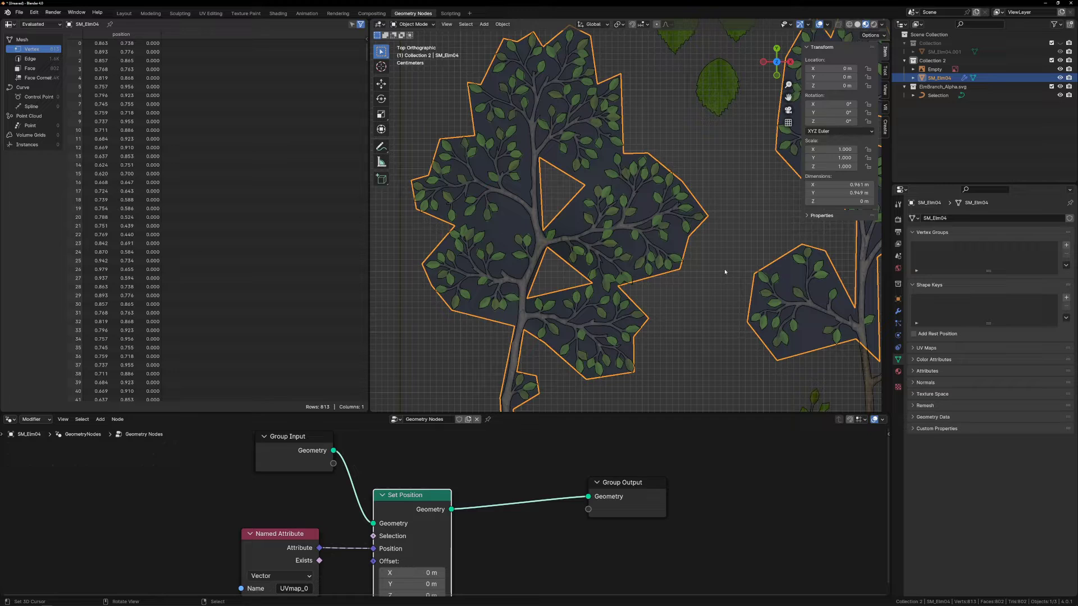
key("Tab")
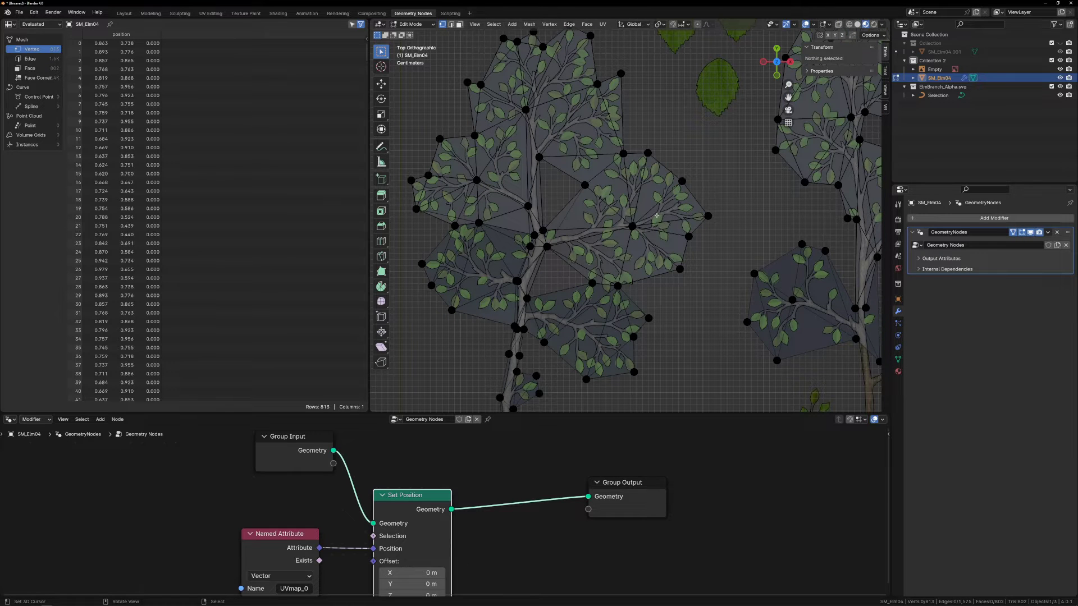
- Knife Project the Selection outline curve onto the SM_Elm04 mesh with Cut Through enabled
left_click(937, 96)
middle_click_drag(662, 285, 655, 272, "shift")
key("F3")
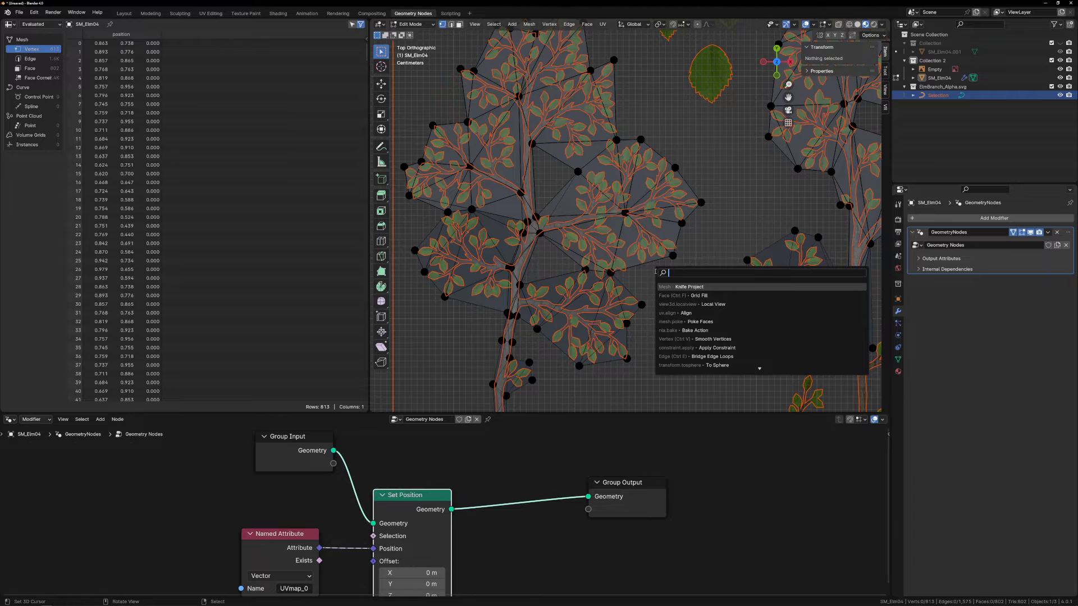
type("knife project")
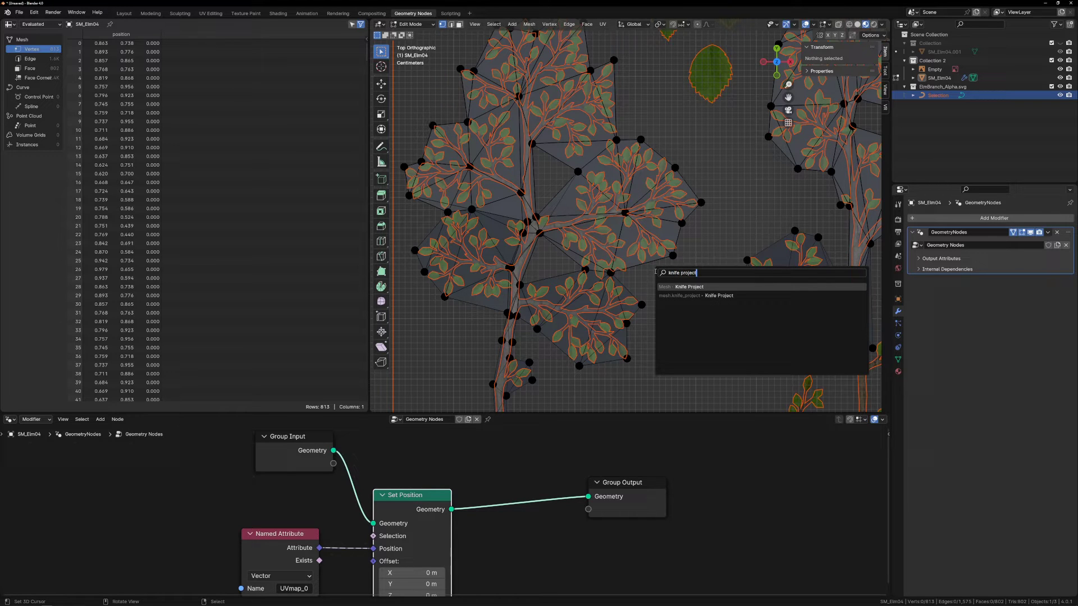
key("Return")
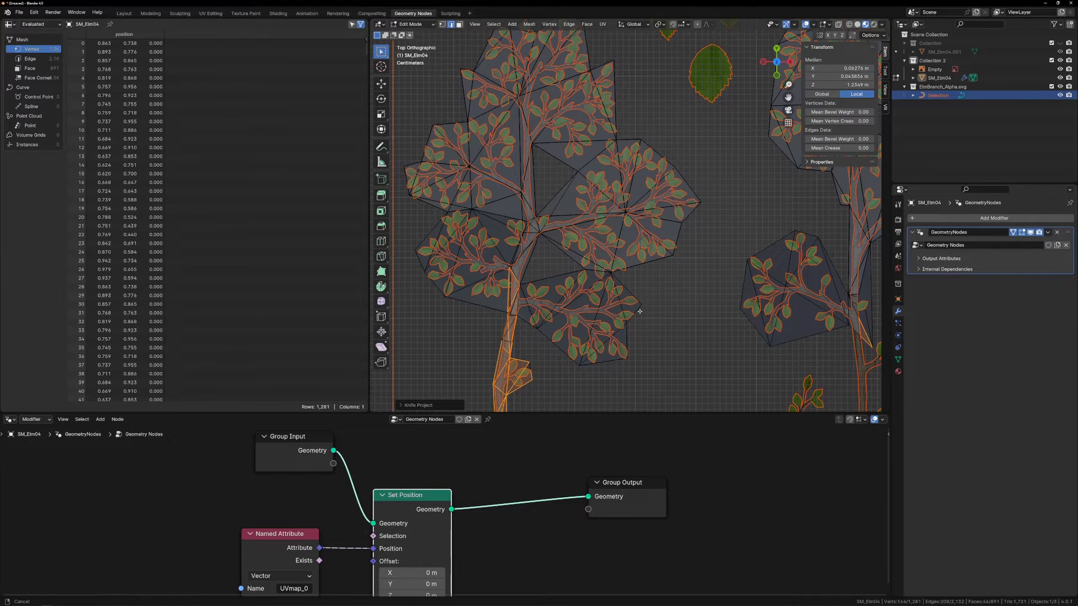
middle_click_drag(648, 284, 677, 175, "shift")
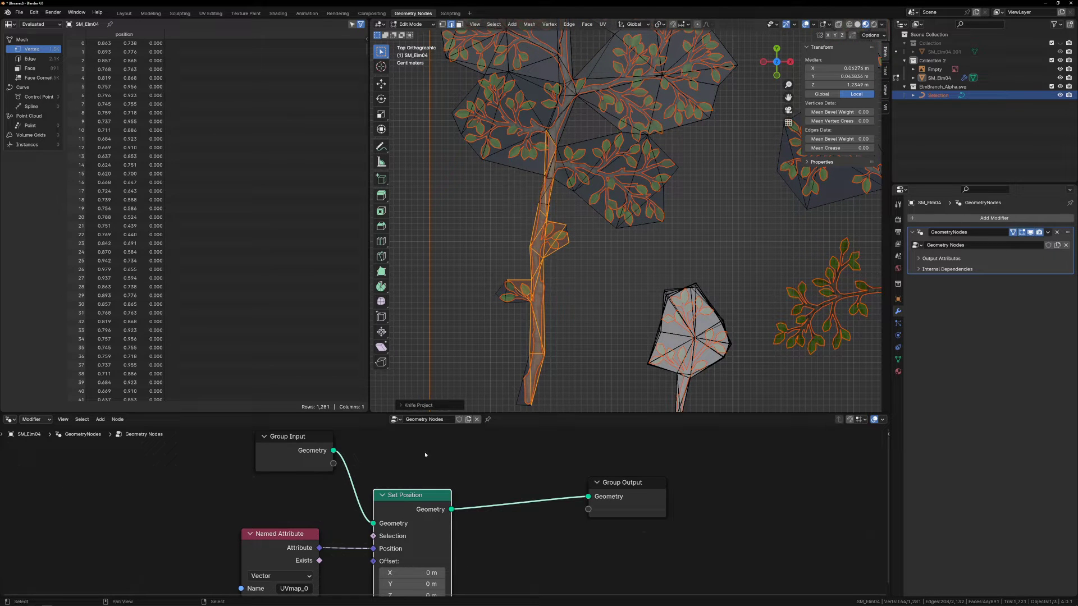
left_click(399, 405)
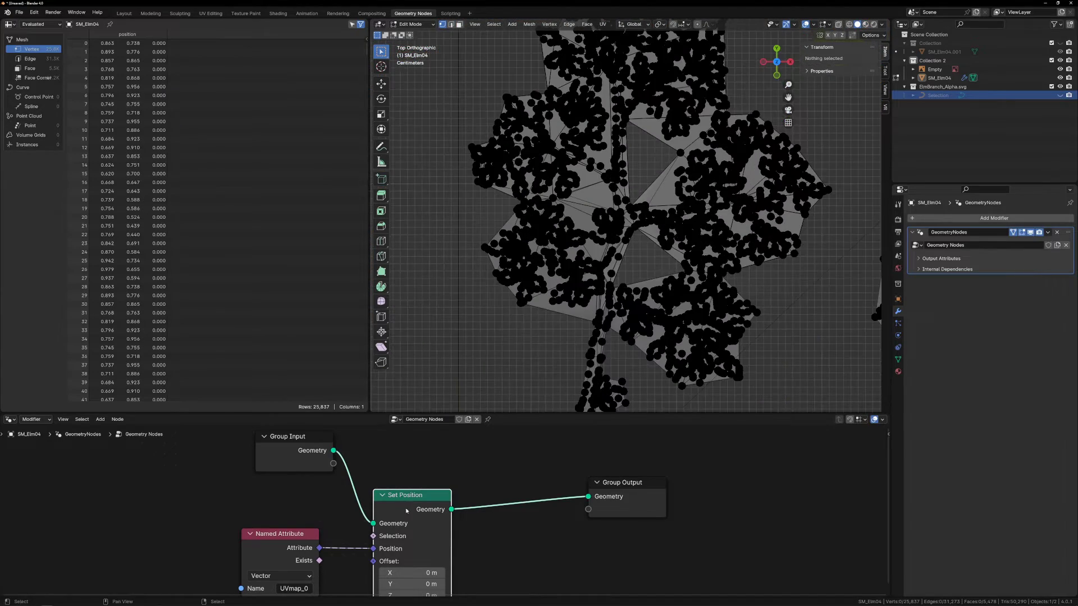
- Mute the Set Position node to return the cut foliage to its 3D shape, and inspect the cut lines
key("m")
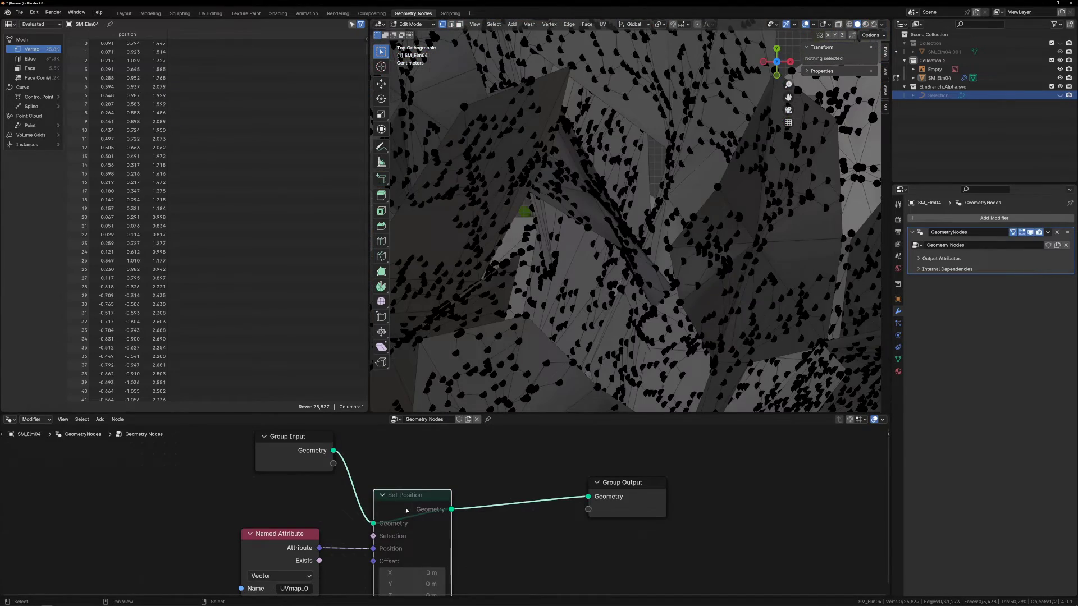
scroll(651, 280, "down", 12)
middle_click_drag(651, 289, 663, 230)
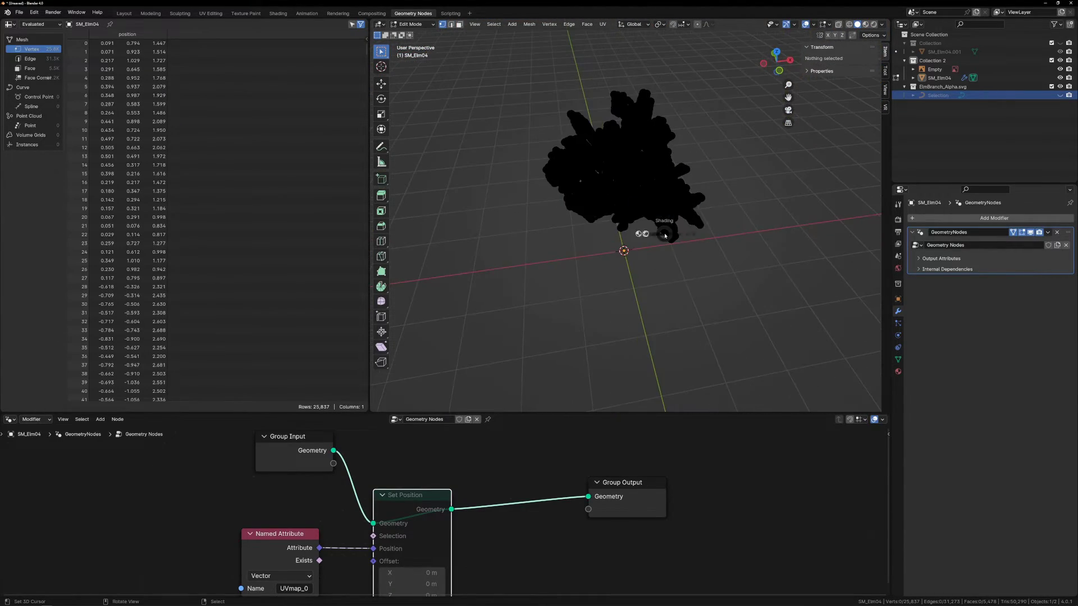
scroll(664, 234, "up", 4)
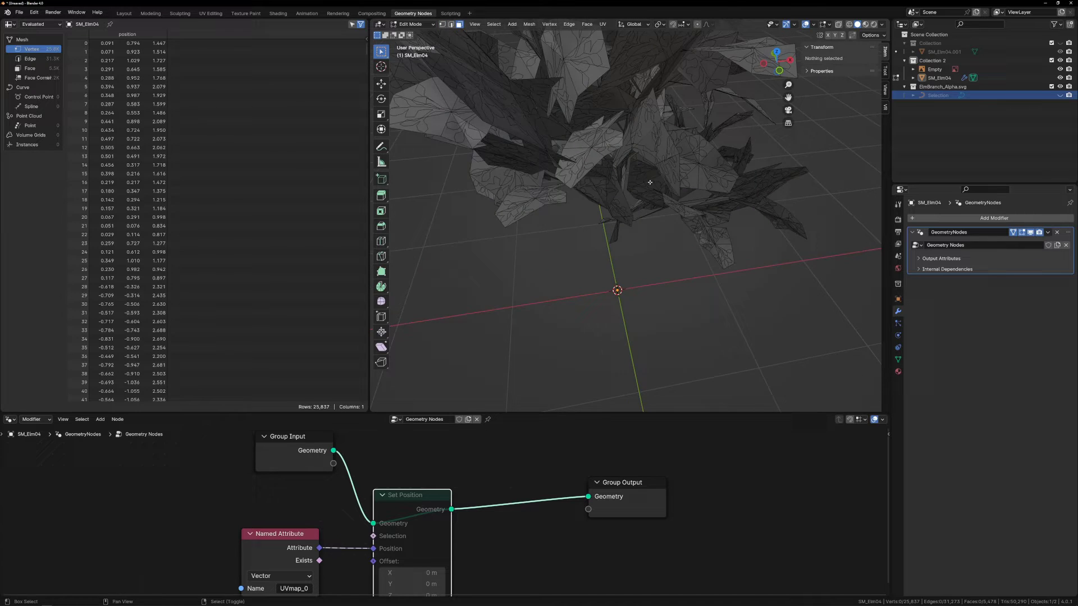
scroll(665, 233, "up", 5)
middle_click_drag(635, 262, 630, 266)
- Select two leftover background faces between the leaves on separate foliage cards and delete them
left_click(590, 224)
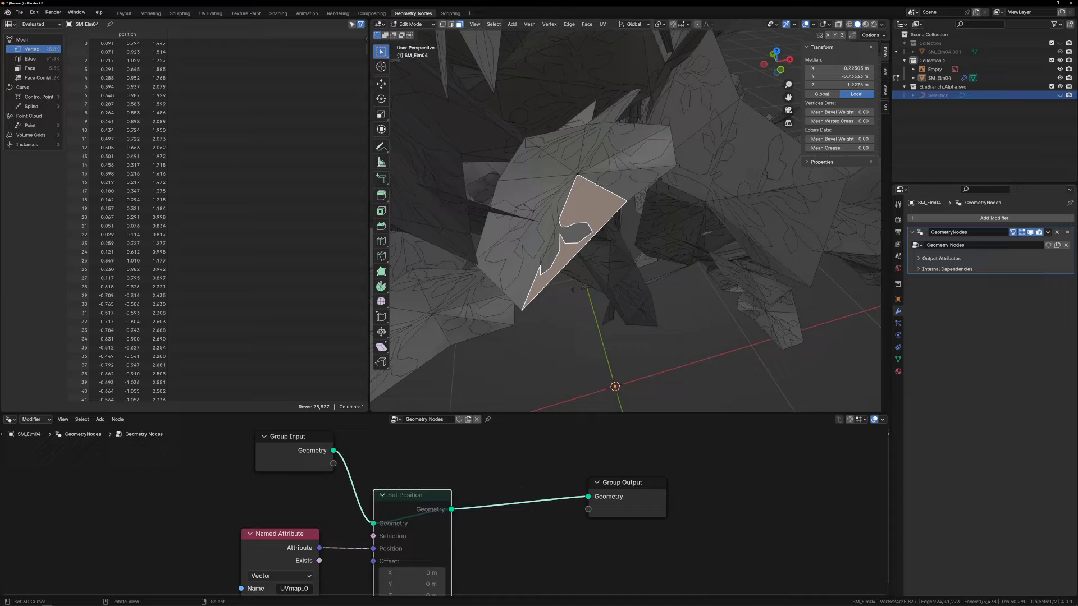
left_click(778, 245, "shift")
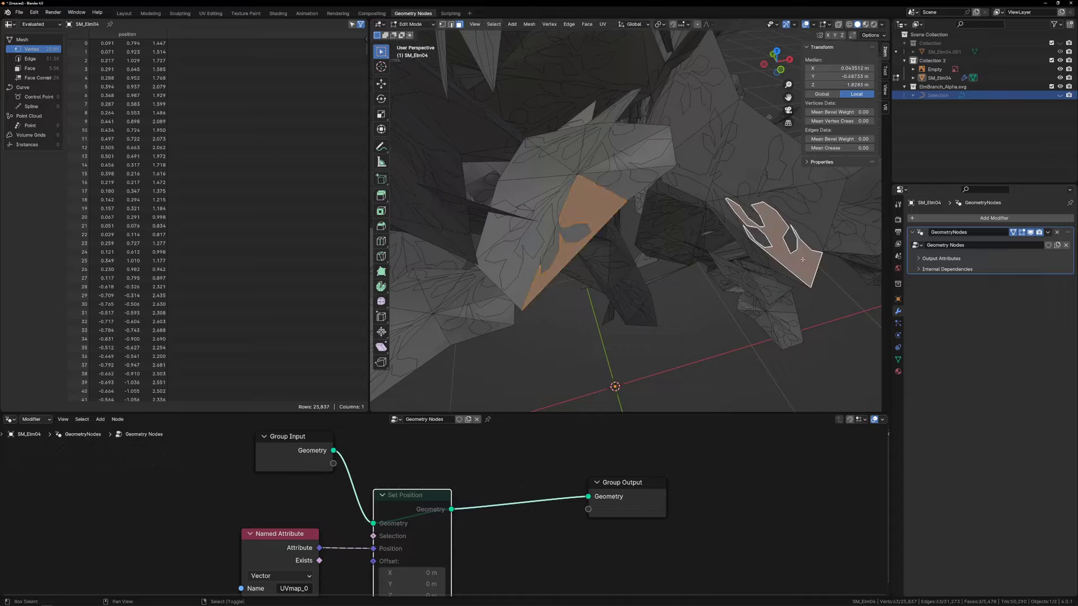
middle_click_drag(685, 277, 647, 259)
key("x")
left_click(696, 269)
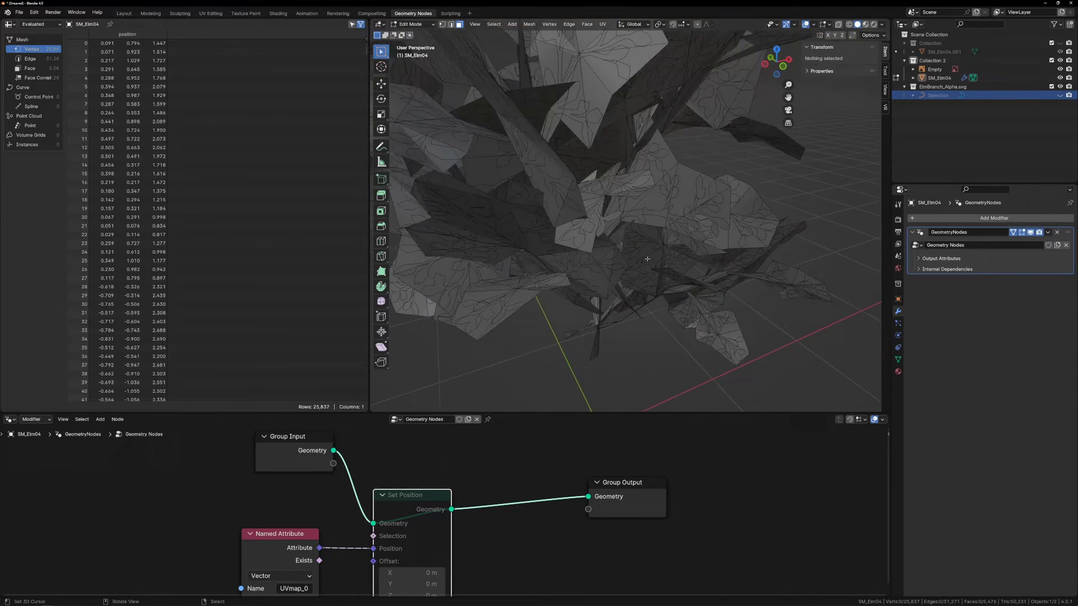
- Triangulate all faces of the cut foliage mesh
key("a")
scroll(647, 259, "down", 2)
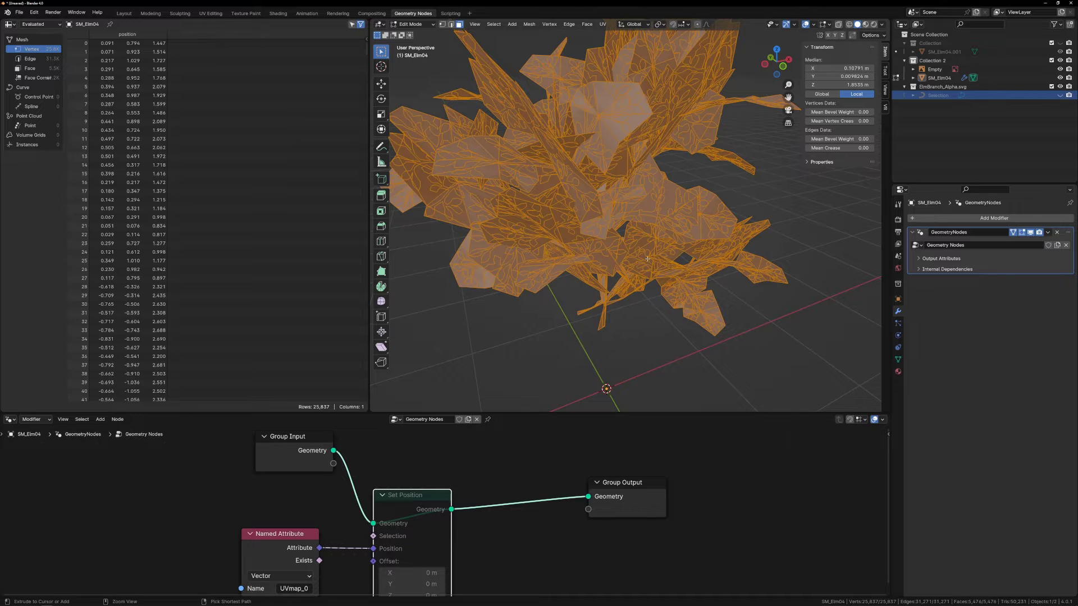
key("ctrl+t")
- Add an Image Texture node with the elm branch texture and feed the UVmap_0 named attribute into its Vector input
middle_click_drag(494, 449, 528, 490)
scroll(528, 490, "down", 2)
left_click_drag(512, 413, 502, 313)
key("shift+a")
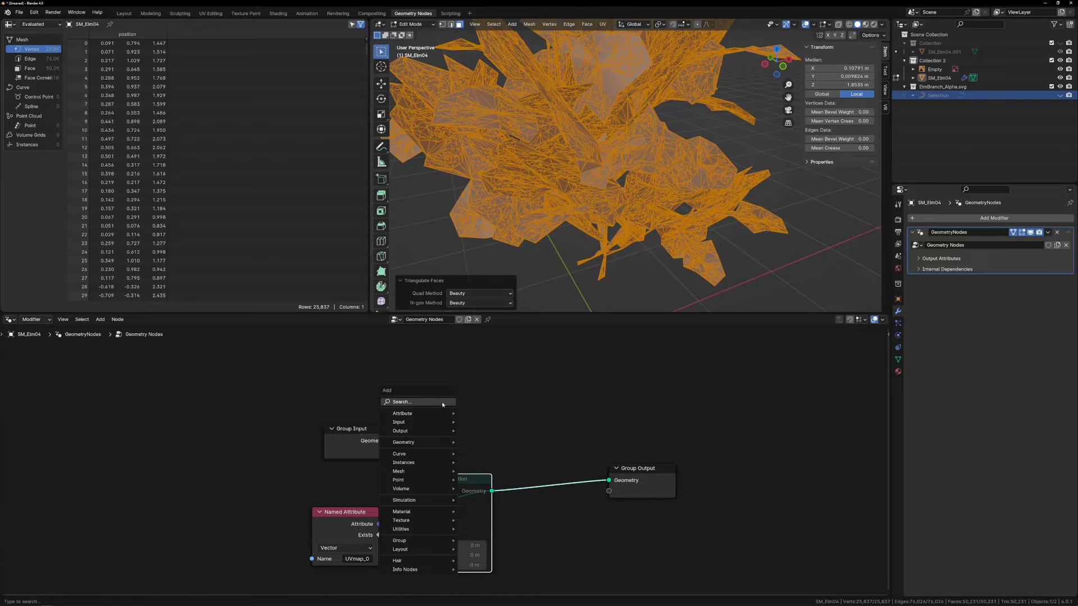
mouse_move(421, 520)
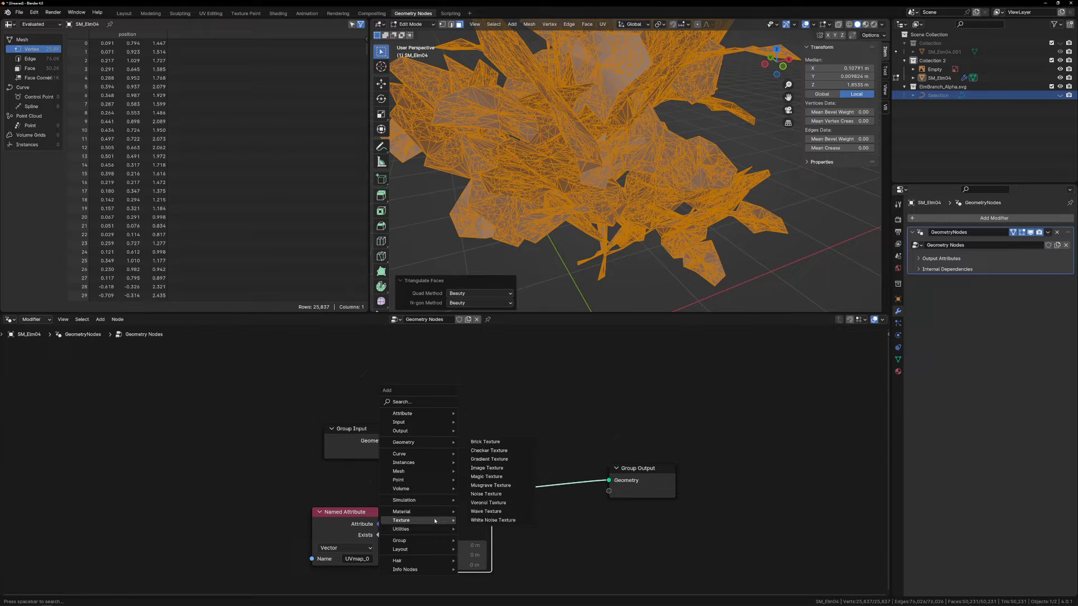
left_click(486, 468)
left_click(436, 361)
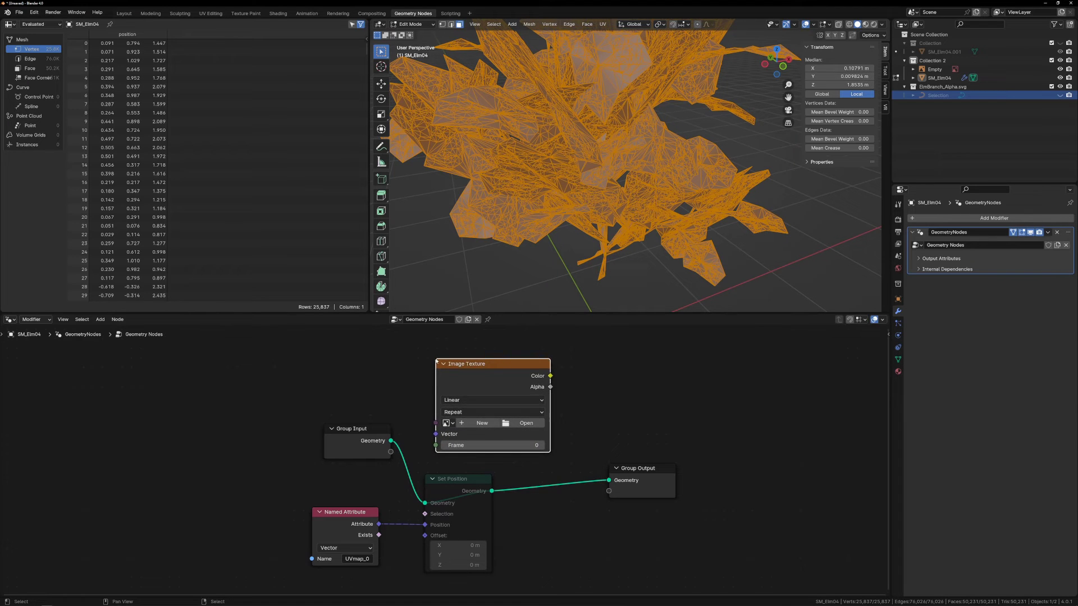
left_click(446, 424)
left_click(466, 447)
left_click_drag(379, 526, 433, 438)
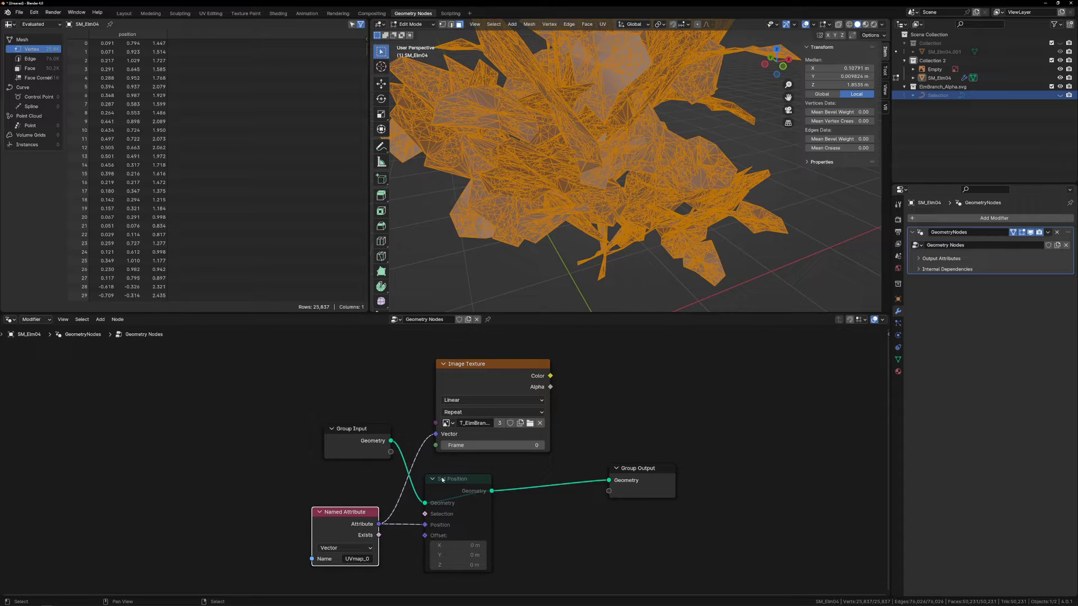
- Make room after the Image Texture node and link its Alpha output to a new Boolean Math Not node
left_click_drag(663, 484, 753, 484)
middle_click_drag(668, 449, 630, 468)
left_click_drag(513, 405, 544, 445)
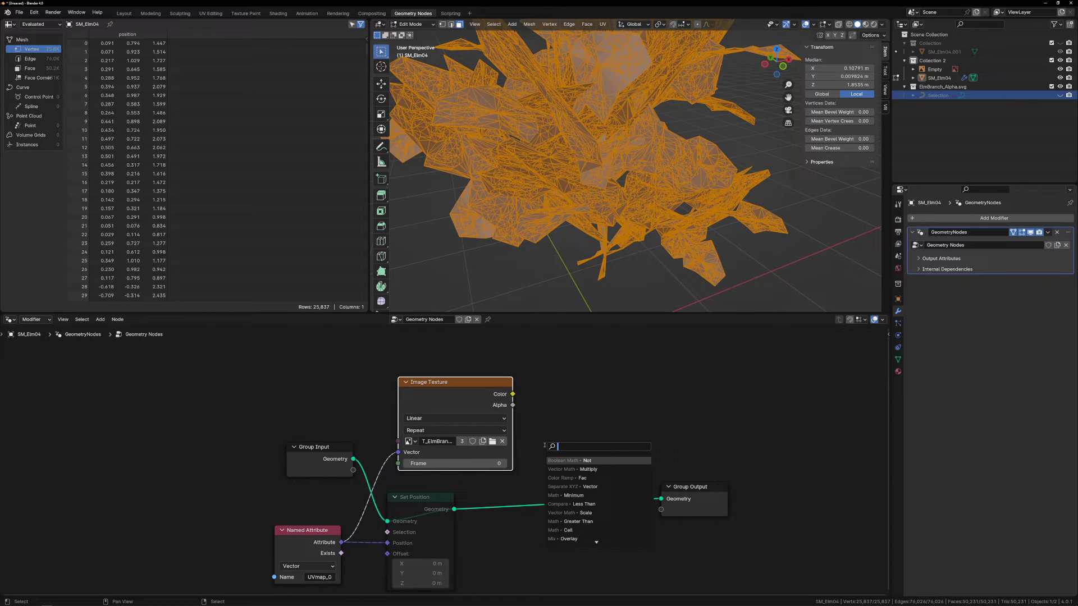
type("not")
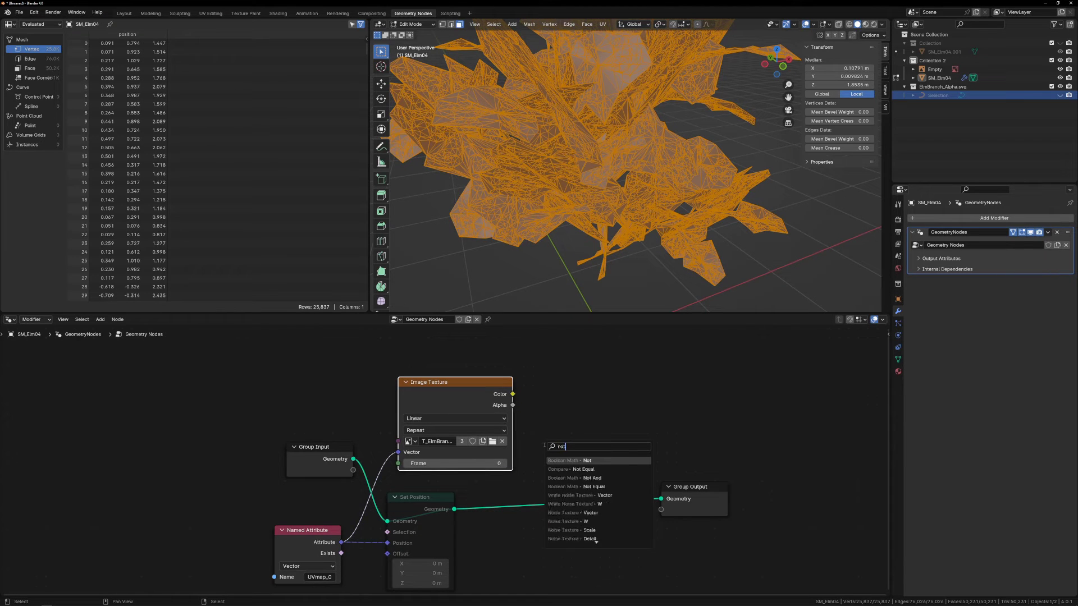
key("Return")
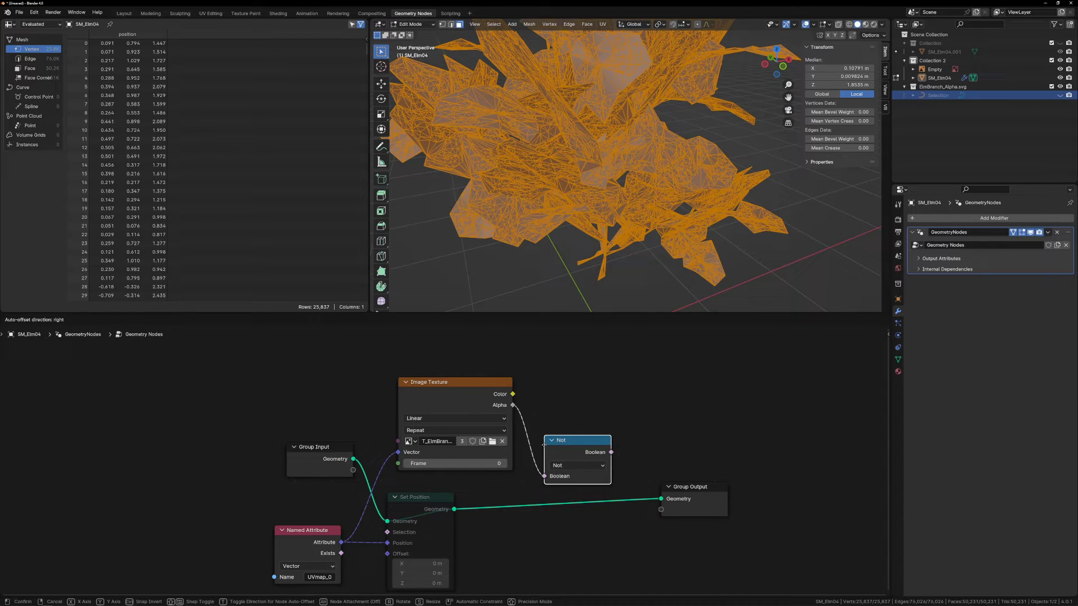
left_click(543, 445)
- Add a Delete Geometry node fed by the Set Position node's geometry
left_click_drag(715, 498, 771, 503)
left_click_drag(454, 510, 636, 538)
type("delete")
key("Return")
left_click(652, 395)
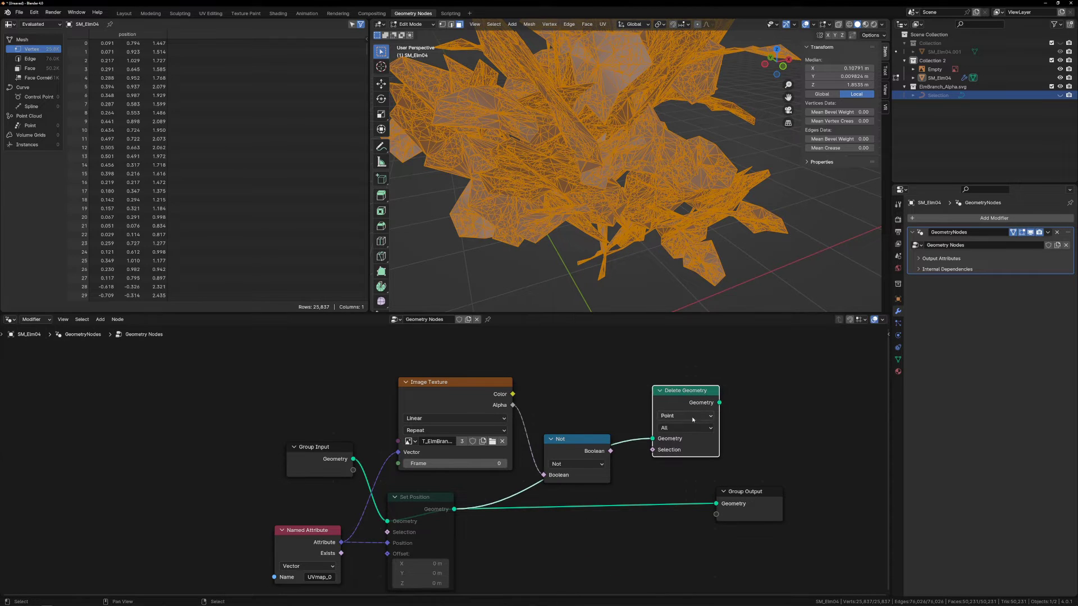
- Set Delete Geometry to the Face domain, use the Not result as its Selection, and link its geometry to Group Output
left_click(685, 416)
left_click(676, 461)
left_click_drag(610, 452, 652, 453)
left_click_drag(766, 514, 825, 517)
left_click_drag(719, 403, 782, 507)
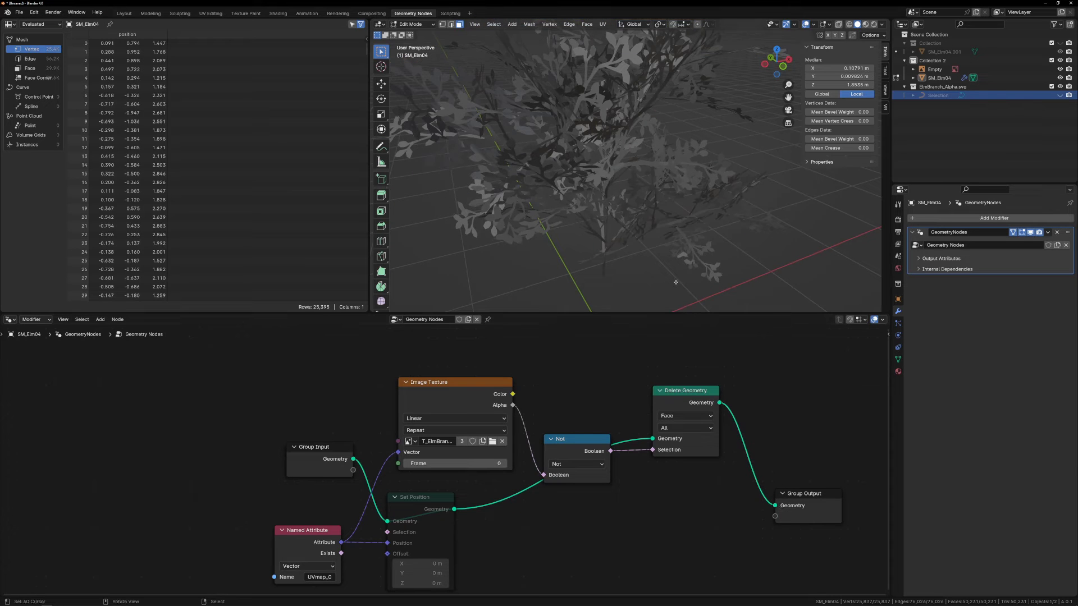
- Enlarge the 3D view and examine the trimmed elm foliage in Material Preview shading
middle_click_drag(635, 168, 676, 169)
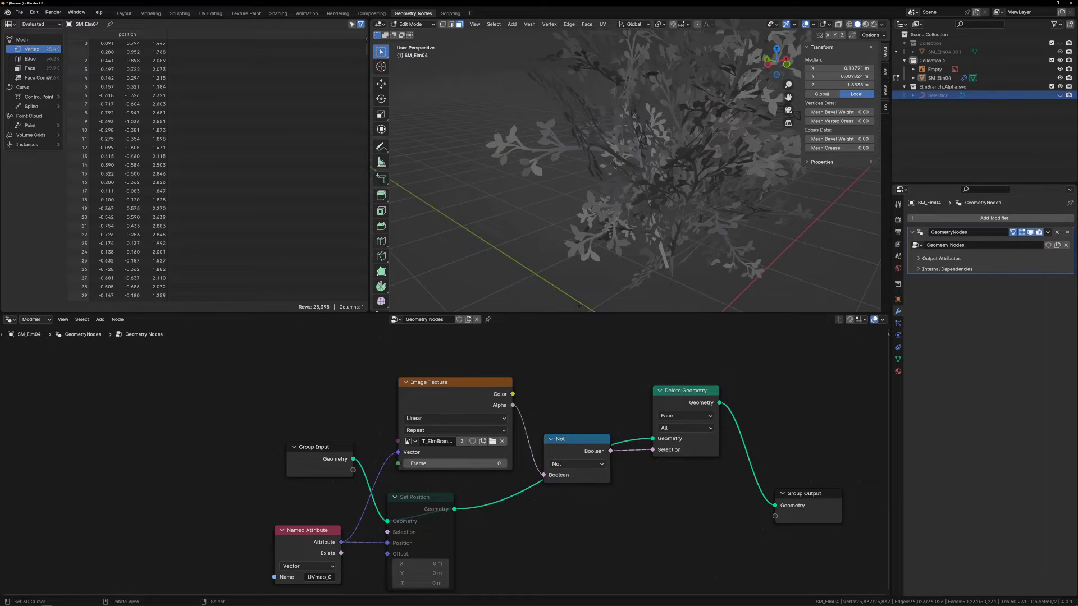
left_click_drag(674, 313, 672, 375)
key("z")
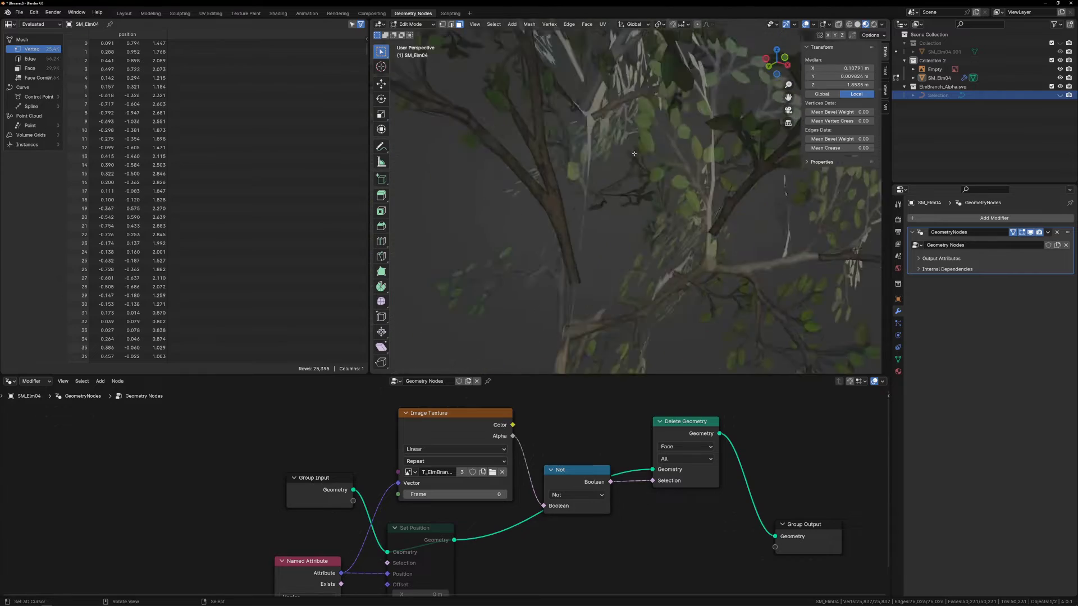
middle_click_drag(634, 153, 596, 169)
scroll(596, 169, "down", 6)
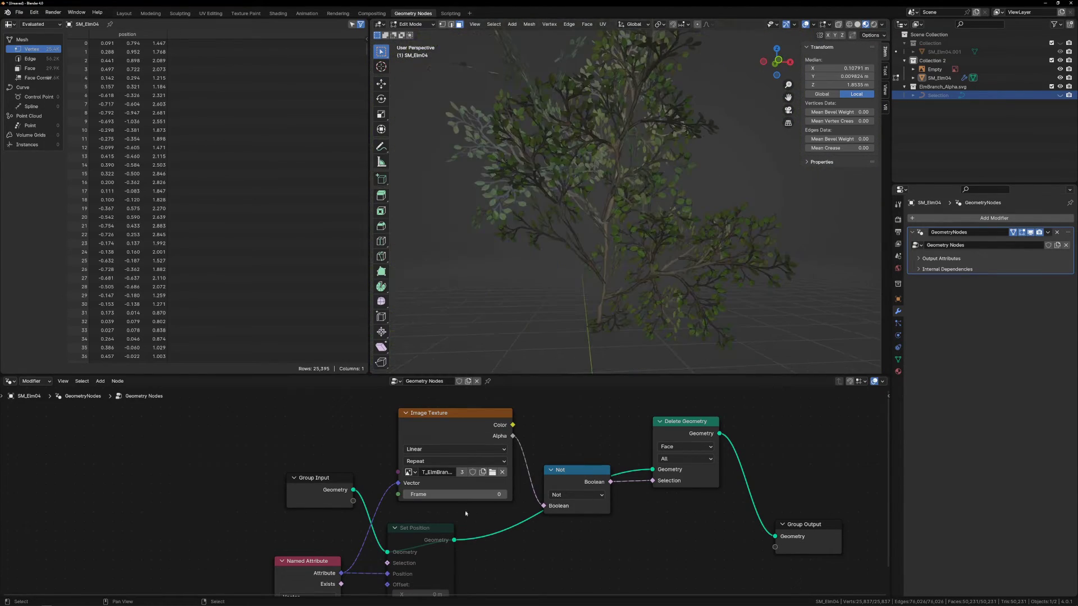
- Re-enable the Set Position node to compare the trimmed leaf edges with the texture from above, and mute it again
key("m")
key("KP_7")
scroll(699, 174, "up", 10)
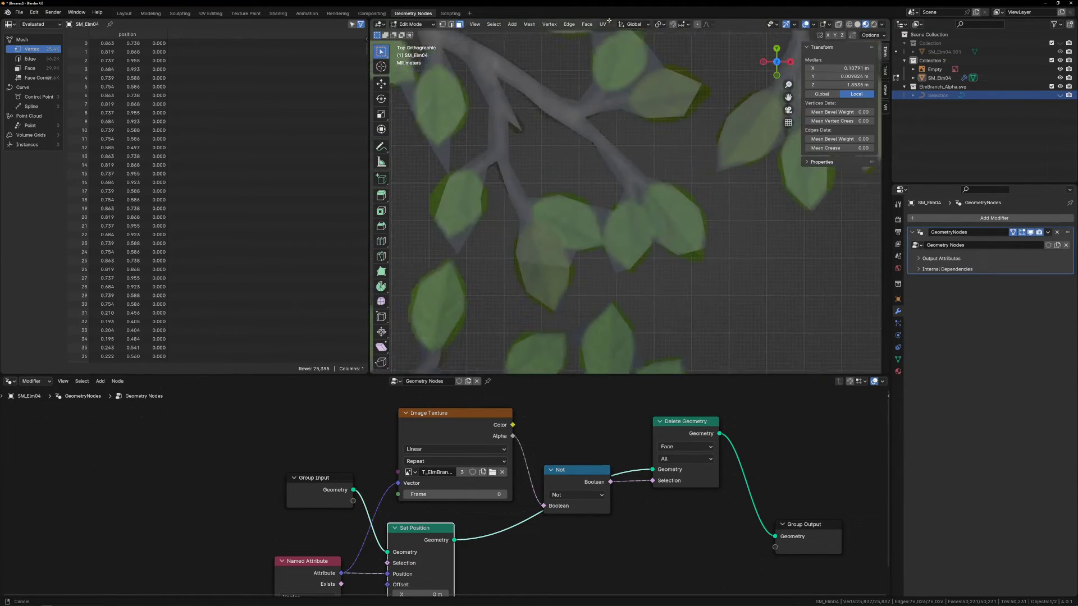
scroll(597, 225, "down", 6)
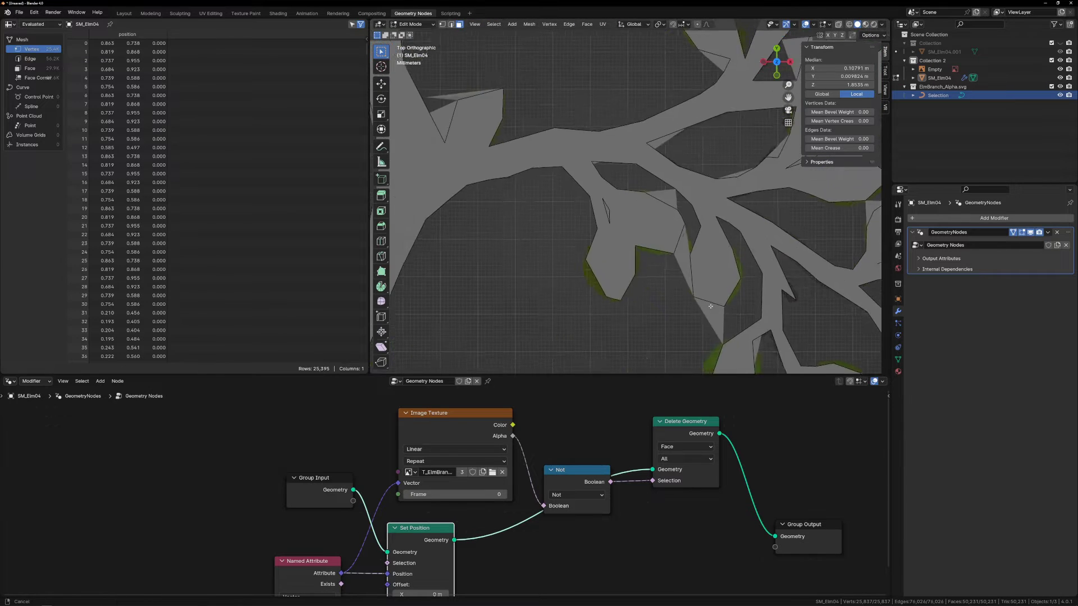
scroll(596, 225, "up", 4)
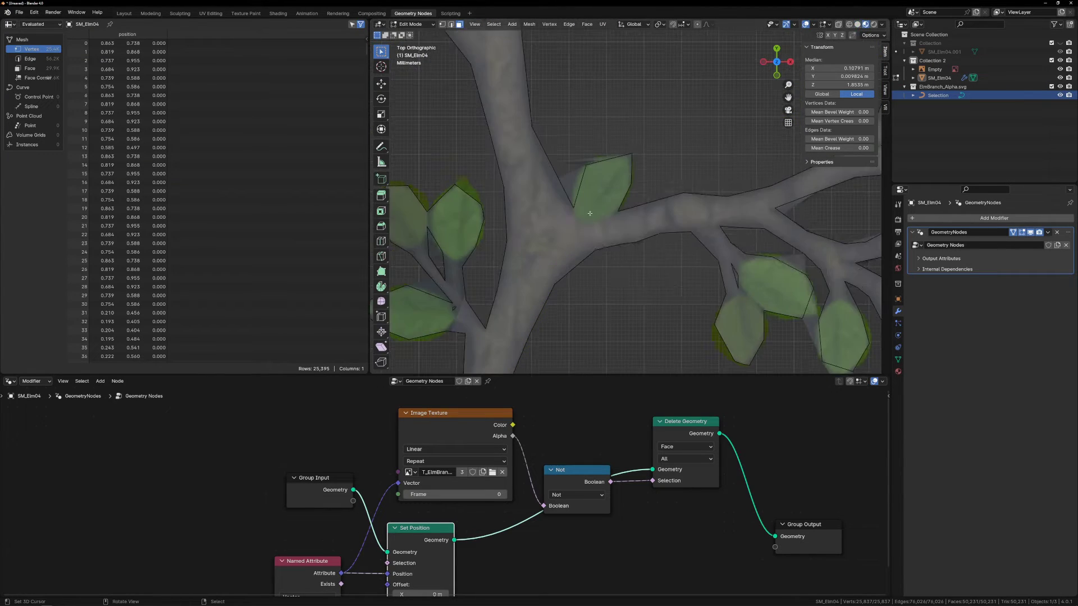
scroll(703, 242, "down", 4)
middle_click_drag(703, 242, 548, 153, "shift")
scroll(675, 166, "down", 4)
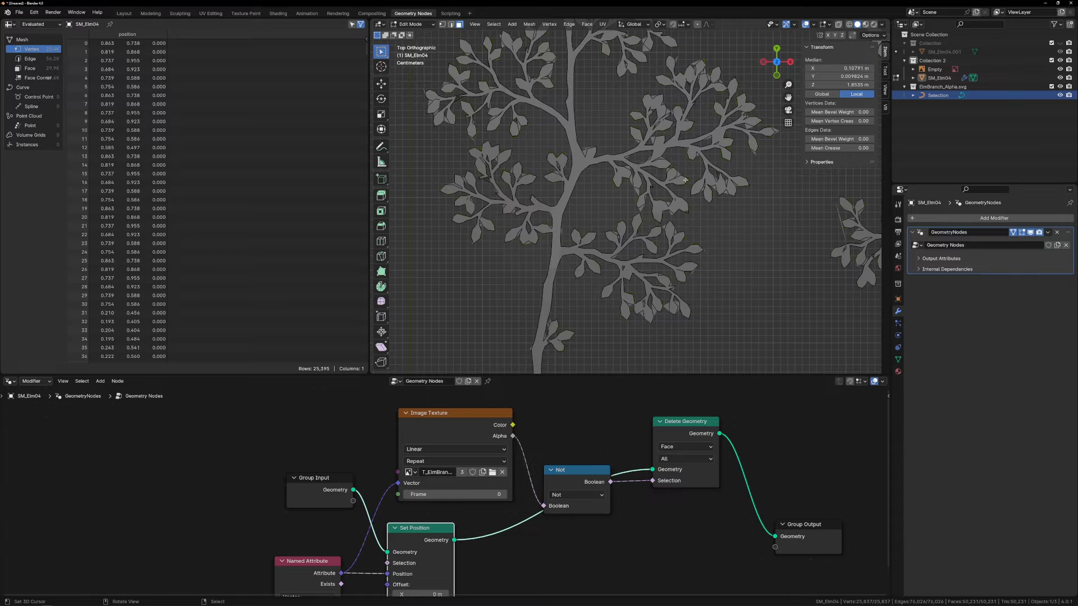
key("m")
middle_click_drag(595, 284, 573, 241)
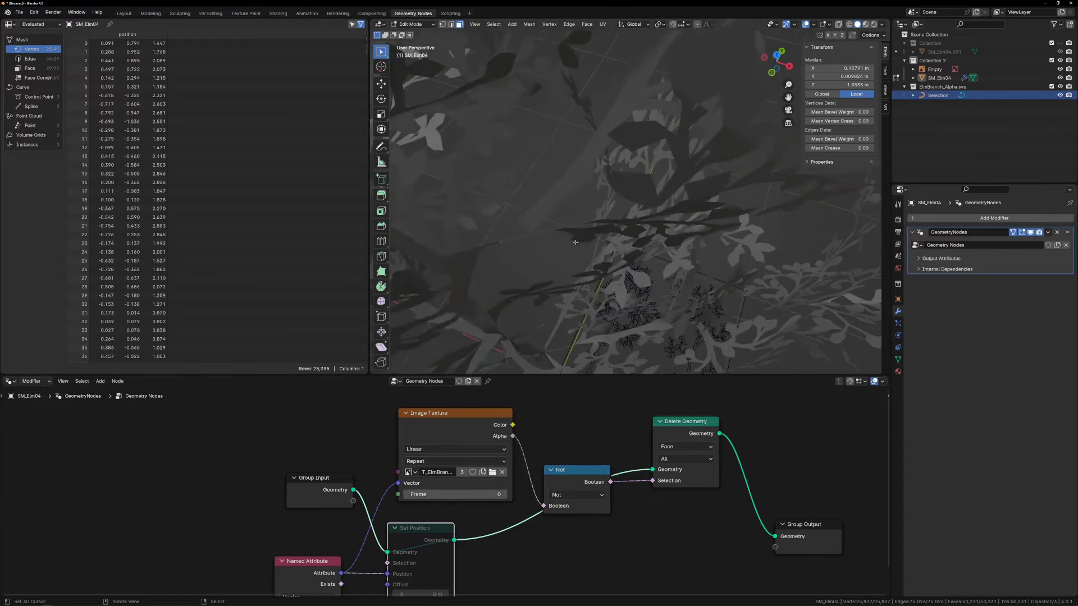
- Return to Object Mode and apply SM_Elm04's GeometryNodes modifier
scroll(573, 241, "down", 3)
left_click(1048, 233)
key("Tab")
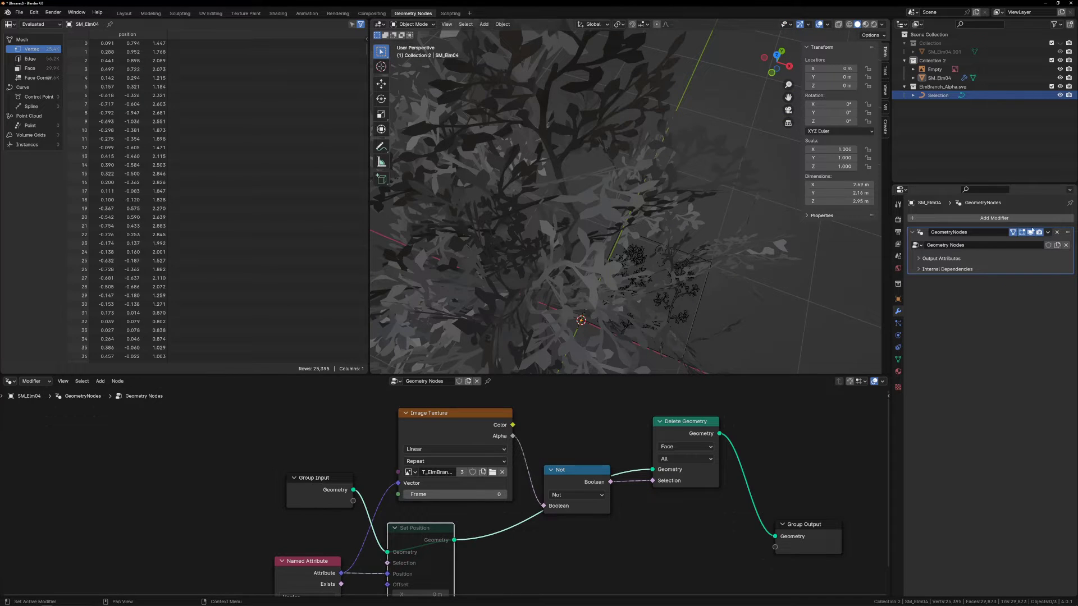
left_click(1048, 233)
left_click(1006, 242)
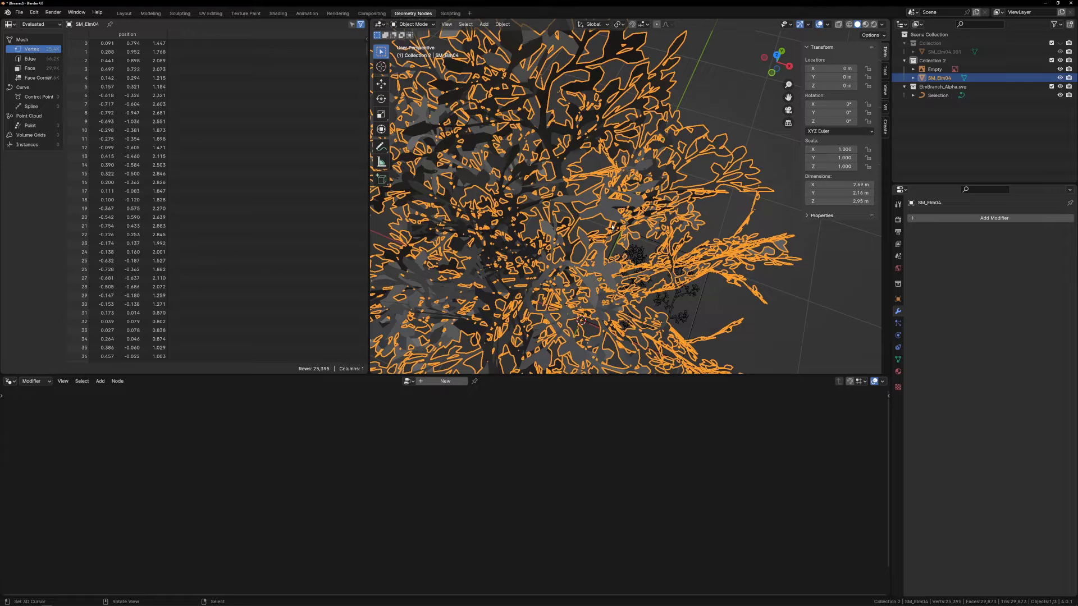
- Add a new Geometry Nodes modifier to SM_Elm04 and assign the existing Geometry Nodes group
left_click(966, 220)
left_click(949, 232)
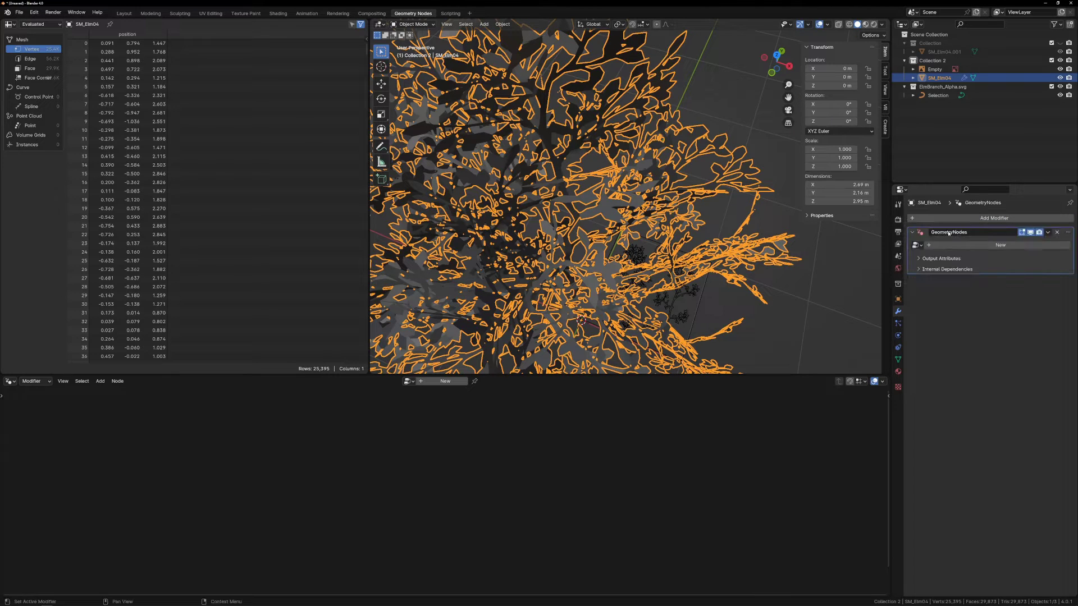
left_click(917, 245)
left_click(939, 259)
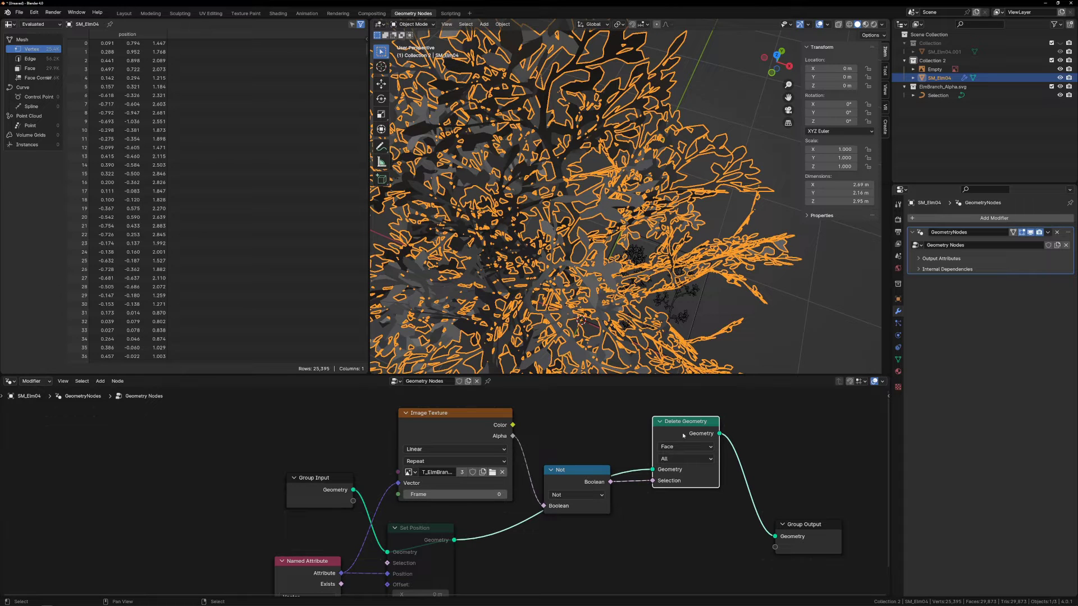
- Mute Delete Geometry and re-enable Set Position to flatten the foliage into UV space, viewed from above
key("m")
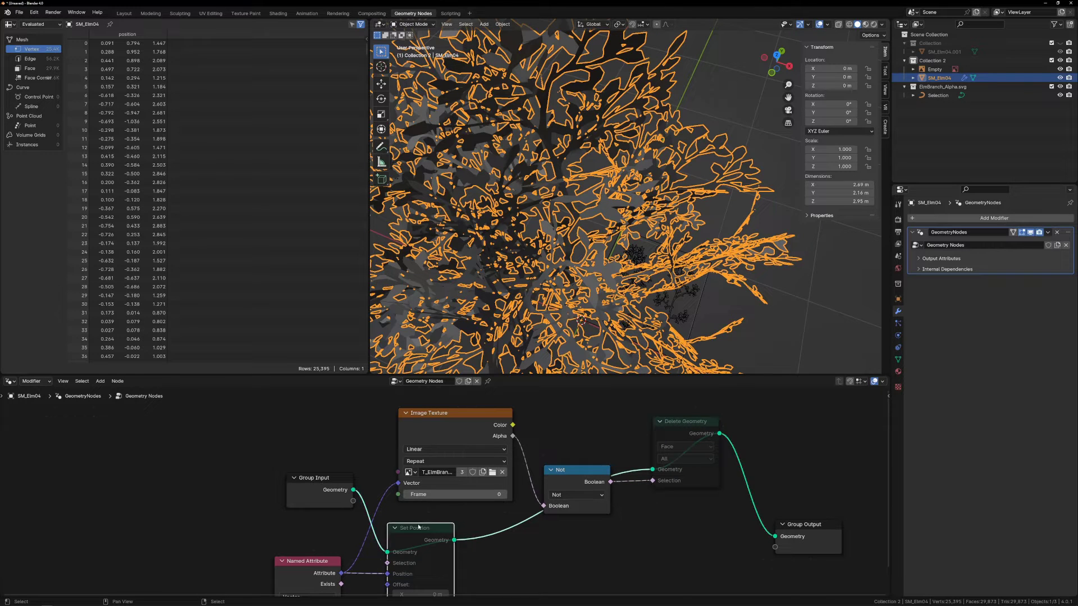
key("m")
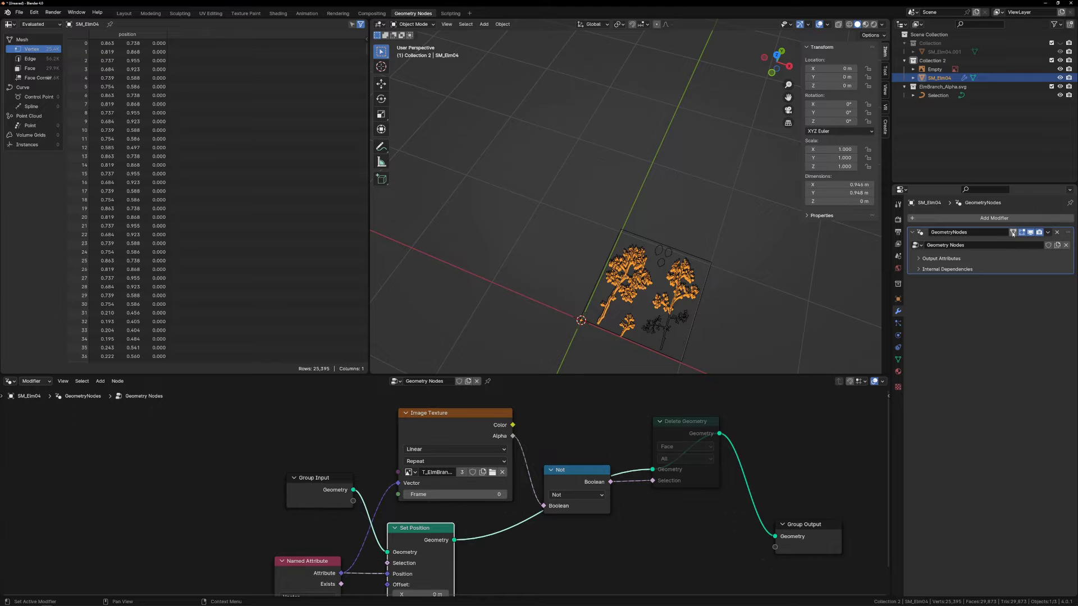
key("grave")
left_click(705, 269)
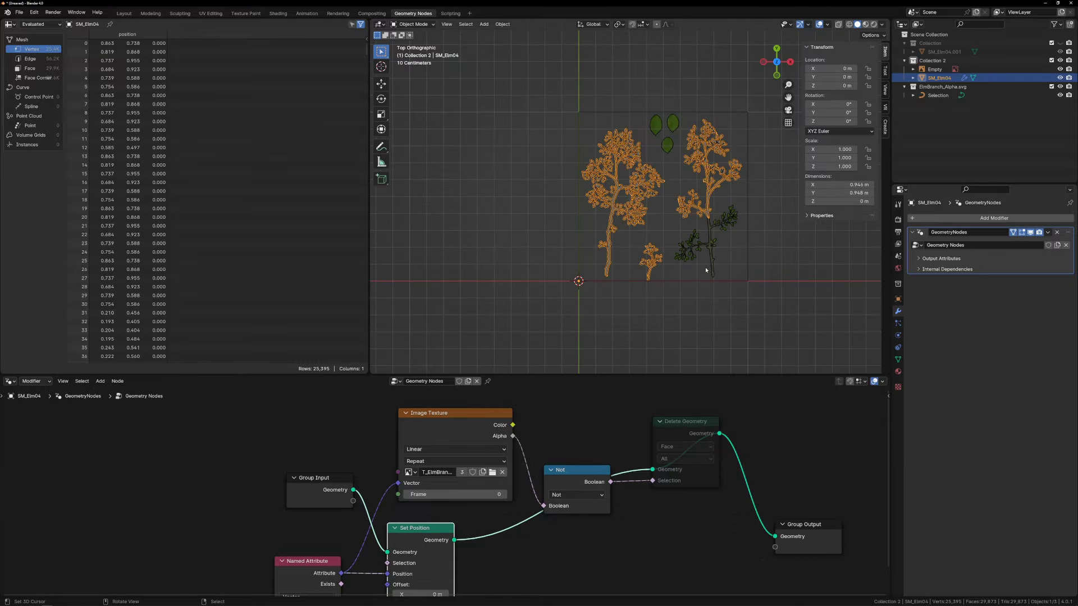
- Enter Edit Mode on the flattened foliage, clear the selection and show it as wireframe over the leaf texture
scroll(706, 270, "up", 9)
key("Tab")
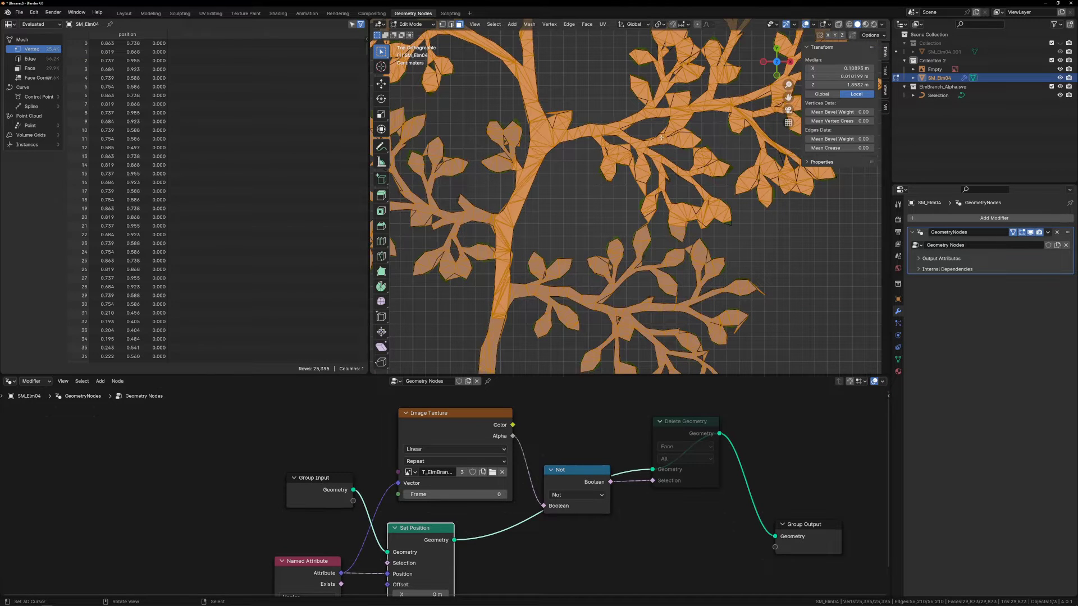
middle_click_drag(633, 151, 620, 216, "shift")
key("alt+a")
key("z")
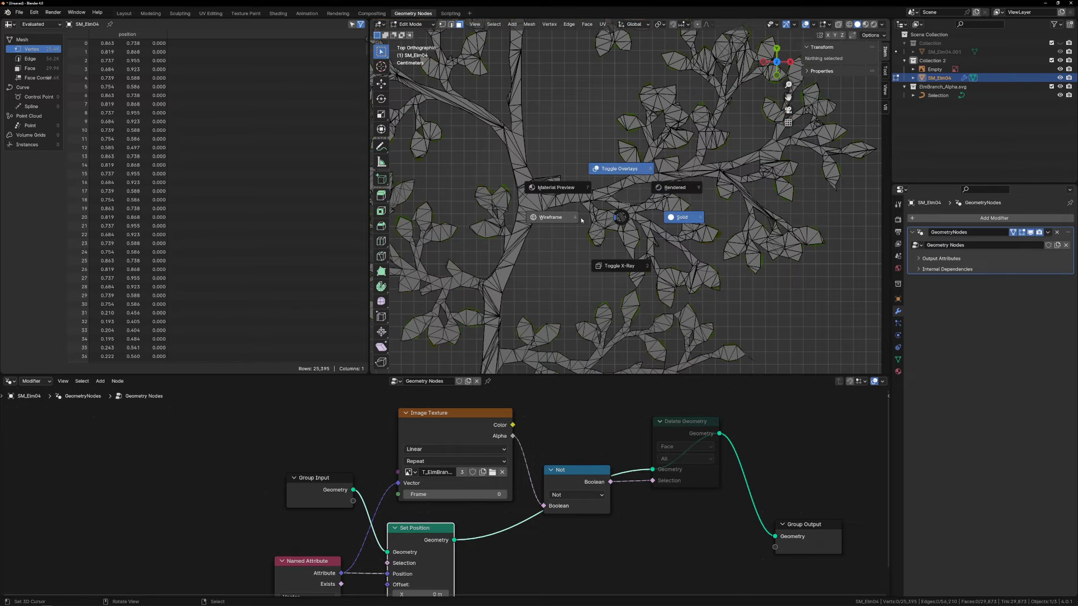
left_click(581, 218)
scroll(620, 204, "up", 10)
middle_click_drag(581, 306, 628, 90, "shift")
left_click(937, 95)
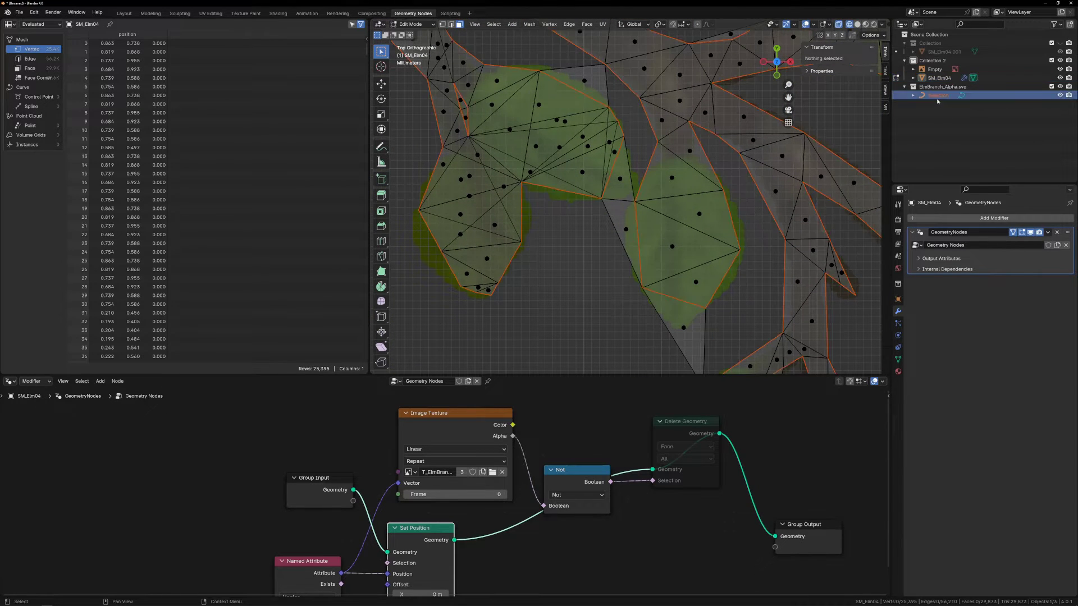
- Circle-select the leftover triangle in the gap between two leaves and delete its faces
middle_click_drag(711, 217, 695, 240, "shift")
scroll(694, 239, "down", 2)
scroll(609, 261, "up", 4)
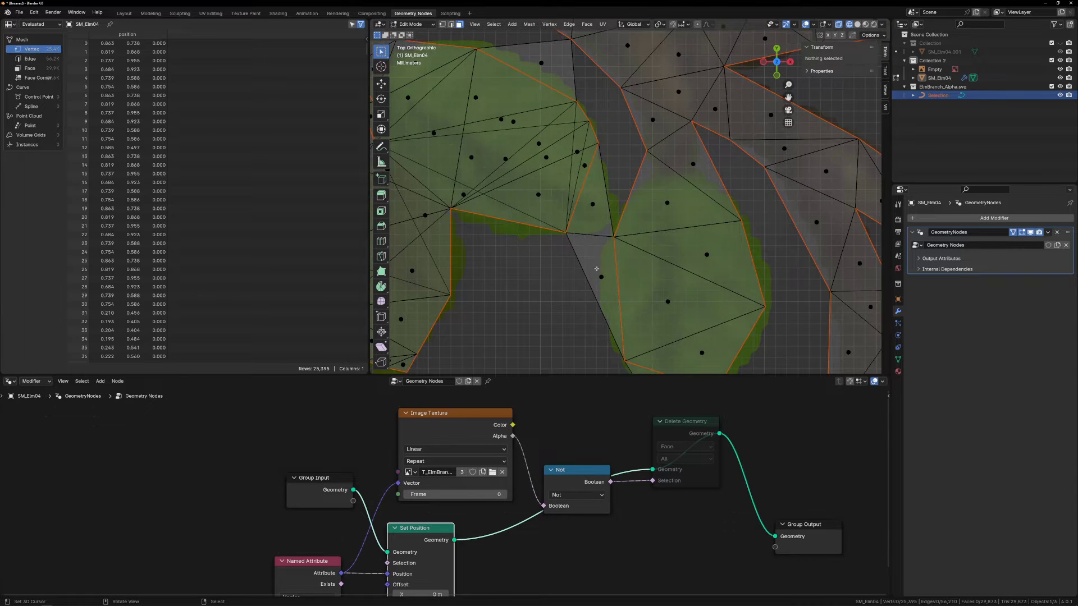
scroll(606, 259, "down", 2)
middle_click_drag(606, 259, 627, 213, "shift")
left_click(626, 165)
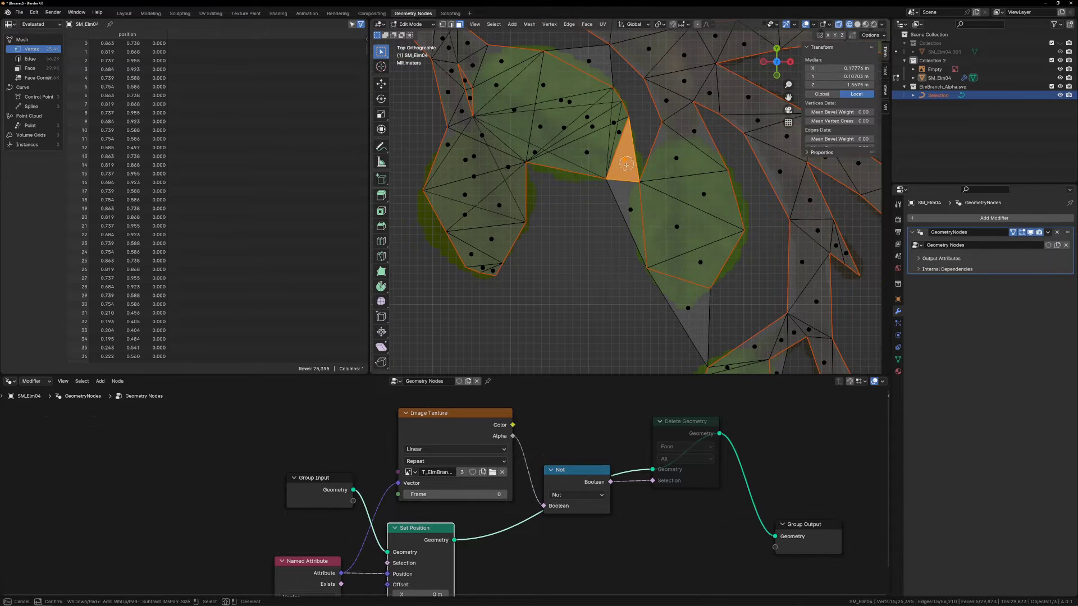
right_click(624, 215)
key("x")
key("f")
scroll(584, 264, "down", 8)
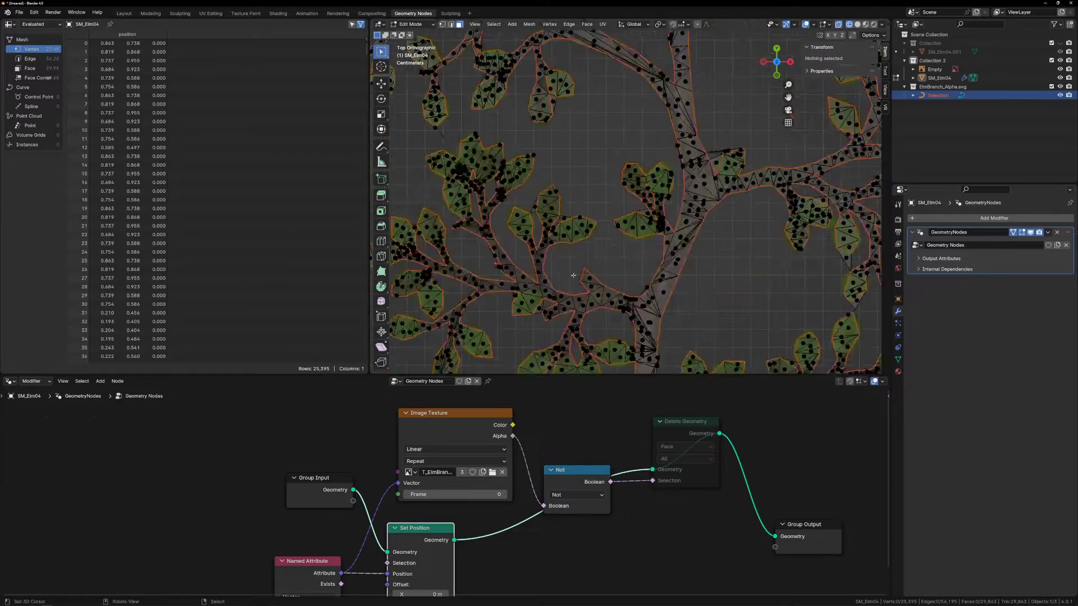
- Find the other stray faces in the flattened branches and circle-select the triangles reaching past the leaf edges
middle_click_drag(573, 275, 728, 178, "shift")
scroll(728, 177, "up", 4)
scroll(634, 104, "down", 3)
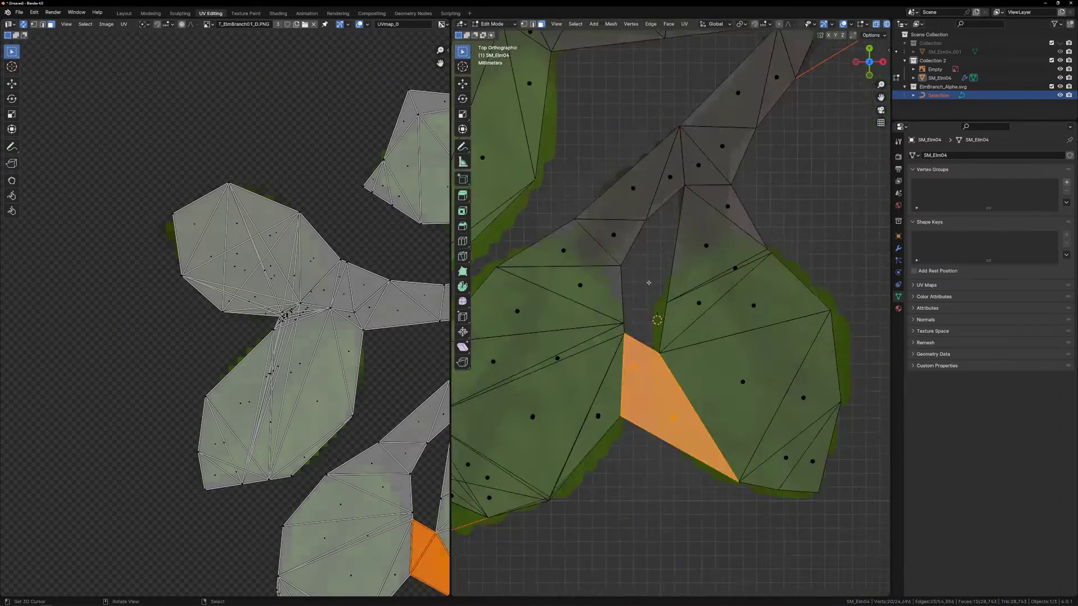
middle_click_drag(646, 359, 621, 191, "shift")
scroll(621, 185, "up", 2)
key("c")
left_click(622, 184)
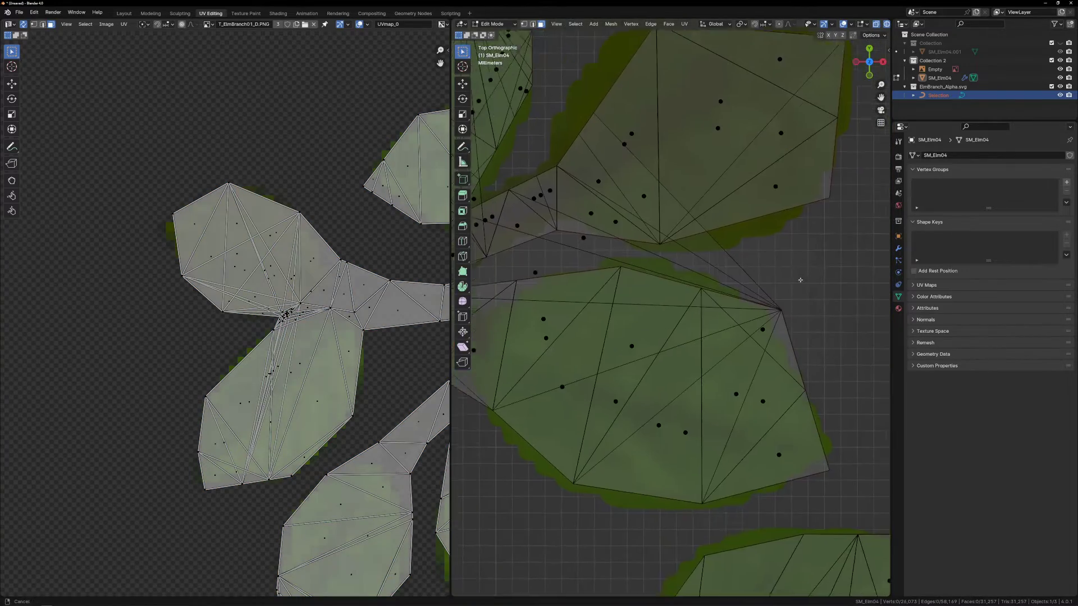
- Circle-select the long triangles bridging two neighbouring leaves and hide all other faces
key("c")
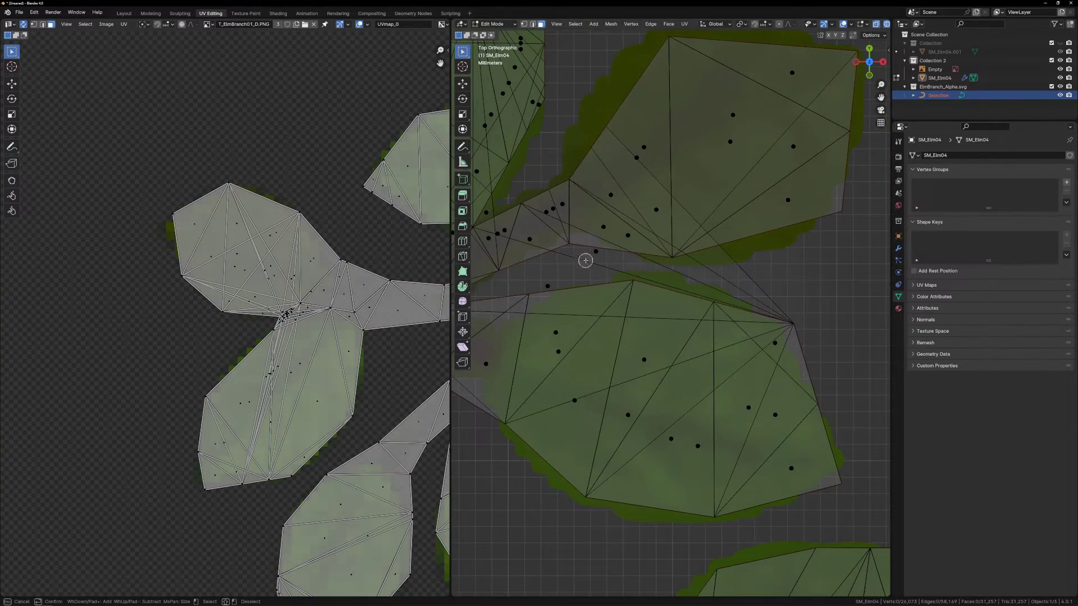
left_click(776, 313)
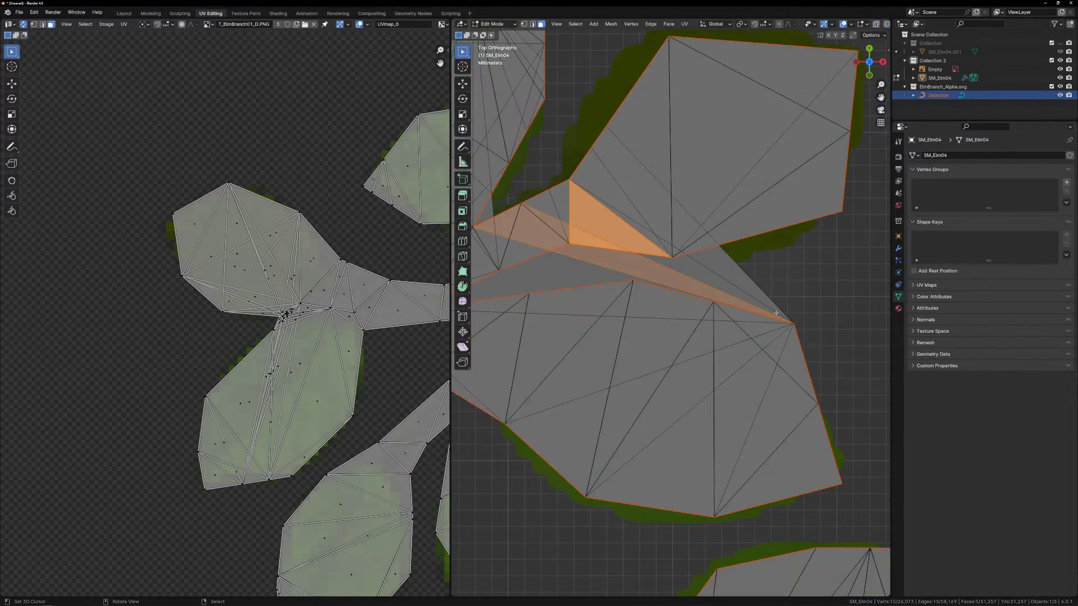
left_click(673, 278)
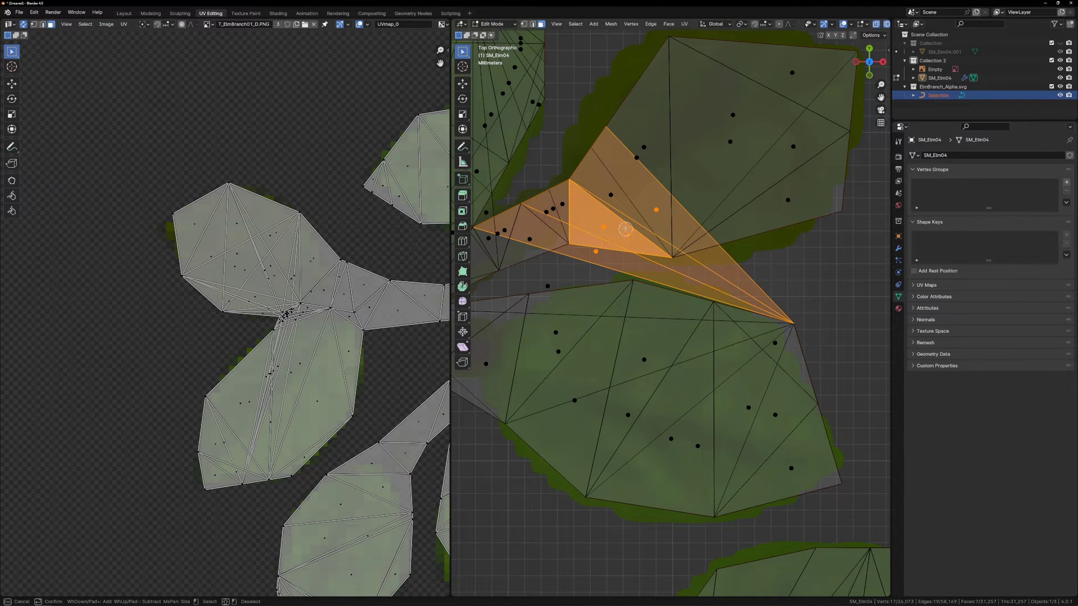
key("shift+h")
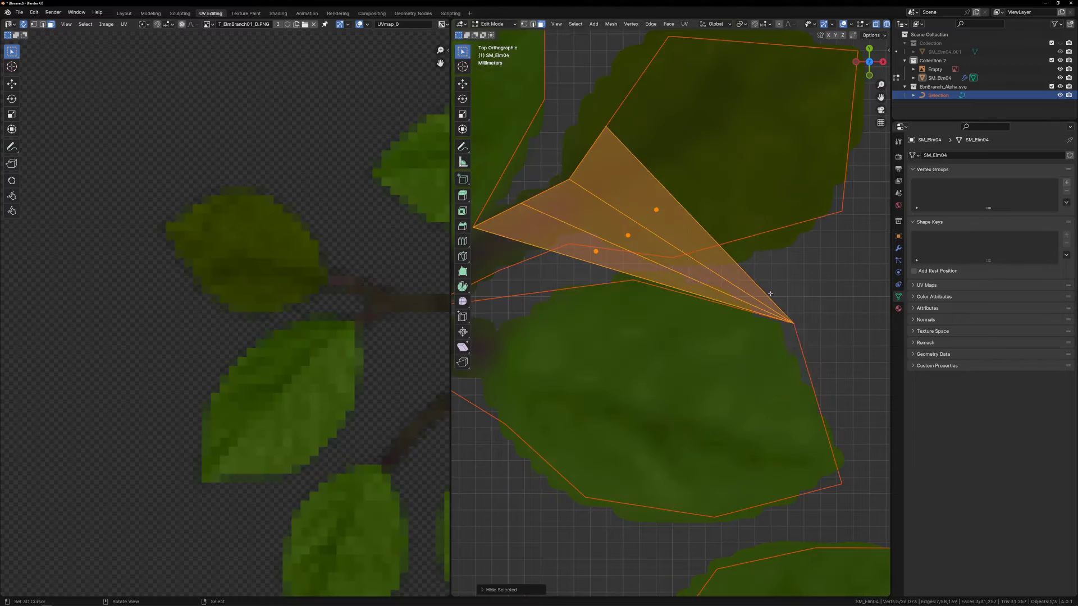
- Cut the isolated triangles along the SVG leaf outline and delete the pieces lying in the gap between the leaves
key("F3")
key("Return")
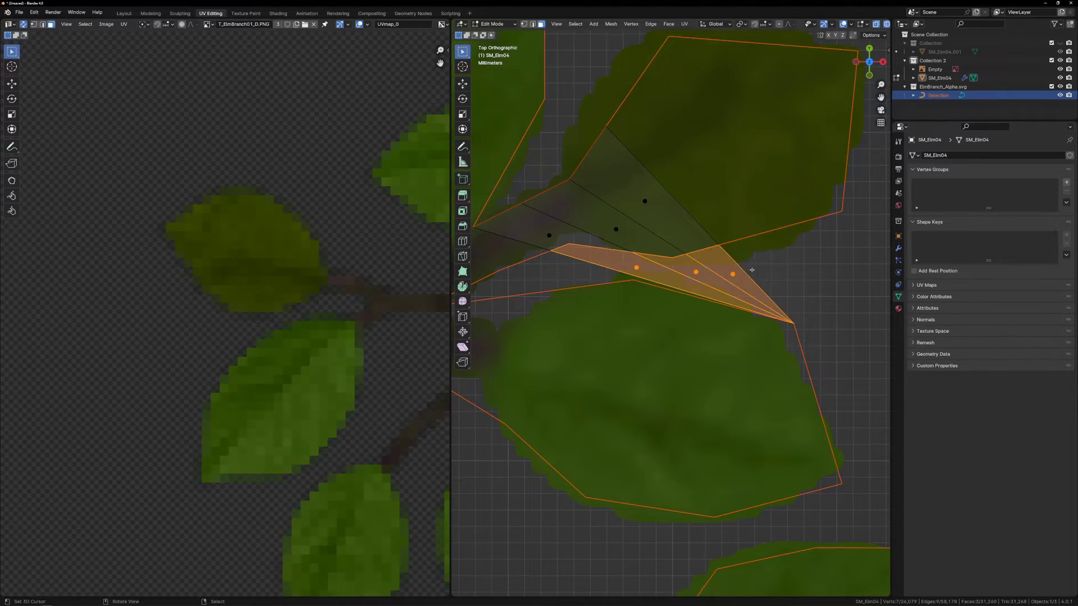
key("x")
left_click(763, 271)
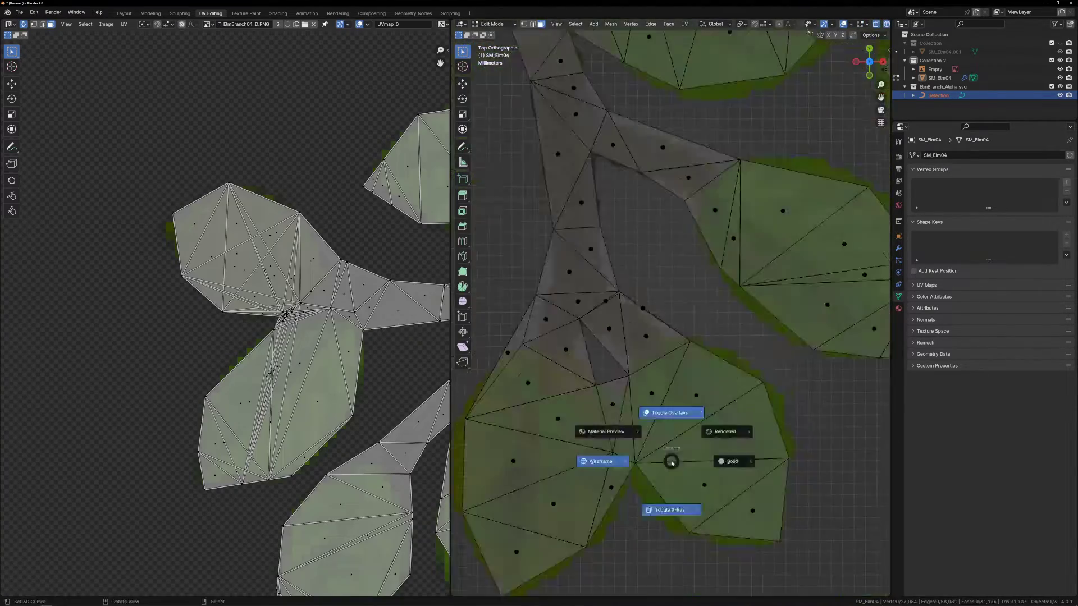
- Switch to the Layout workspace and clear the GeometryNodes modifier from SM_Elm04
key("z")
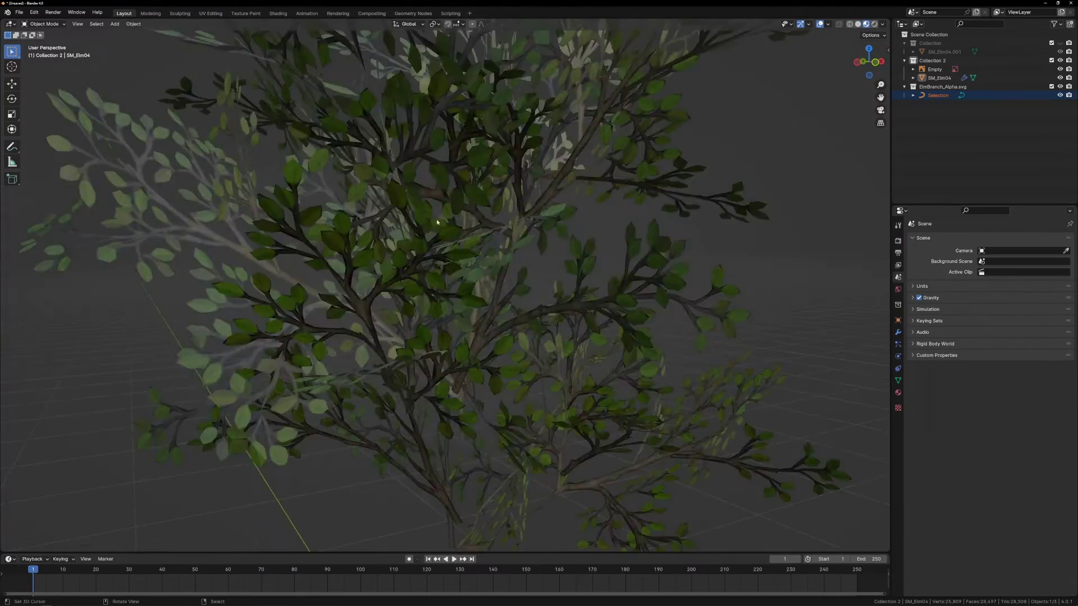
middle_click_drag(437, 222, 345, 235)
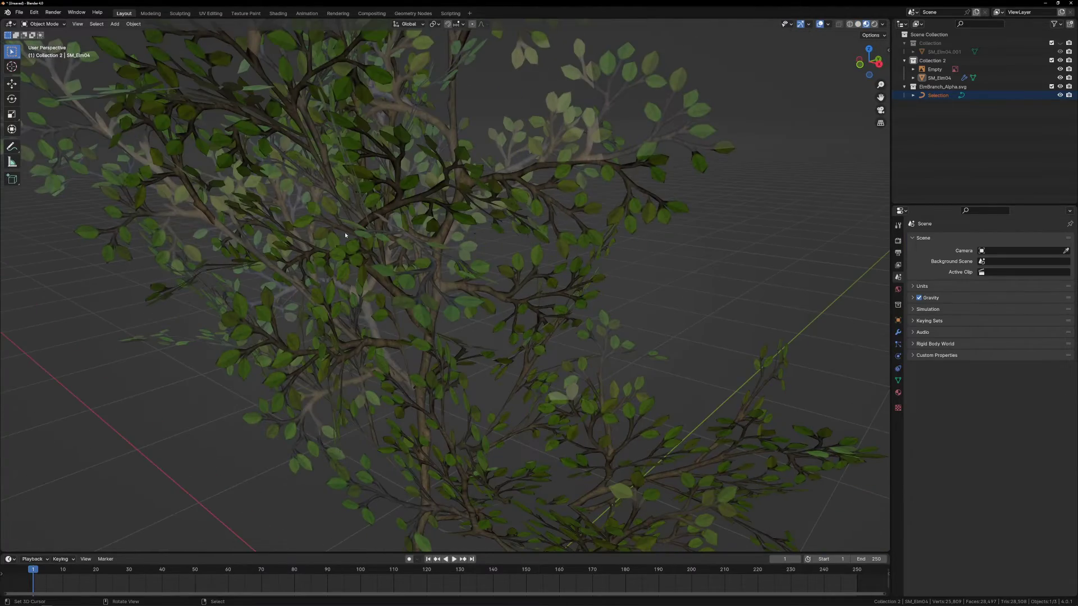
left_click(898, 392)
left_click(898, 332)
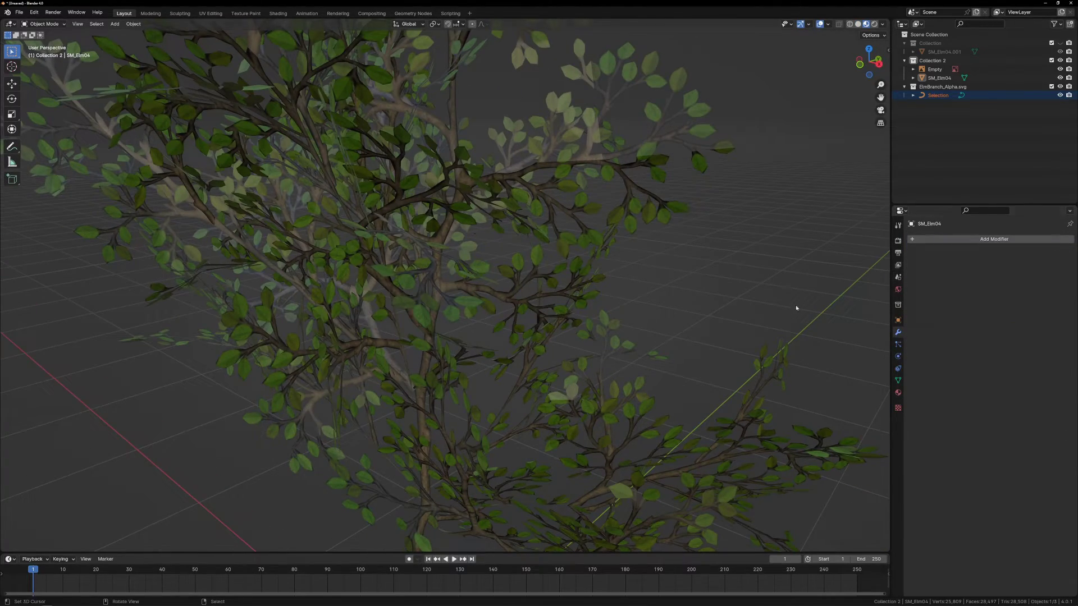
middle_click_drag(546, 246, 603, 259)
- Add a Decimate modifier to SM_Elm04, set it to Planar and apply it
left_click(949, 241)
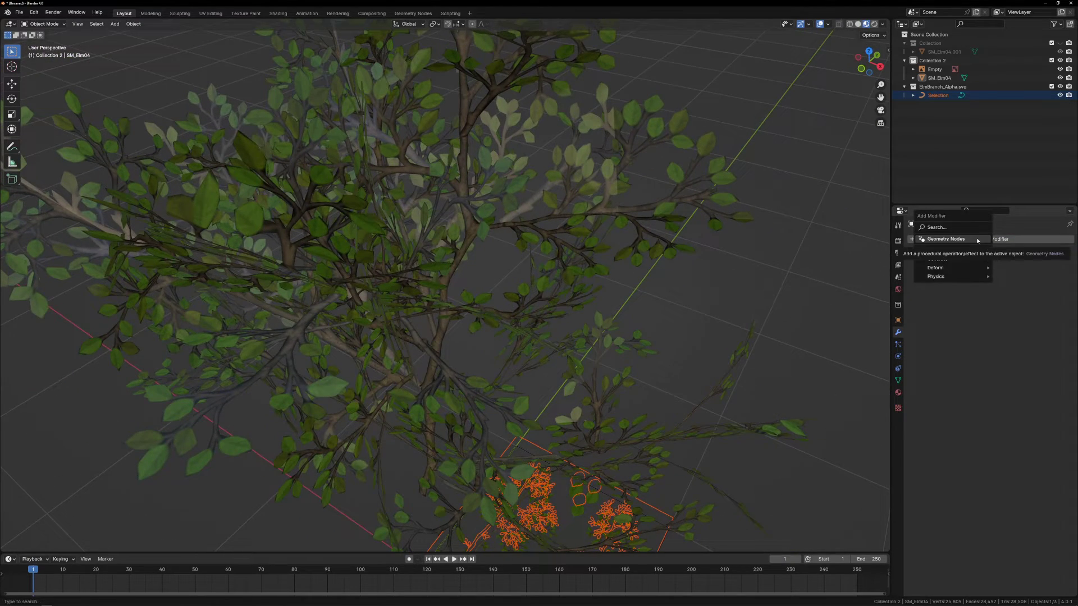
mouse_move(957, 259)
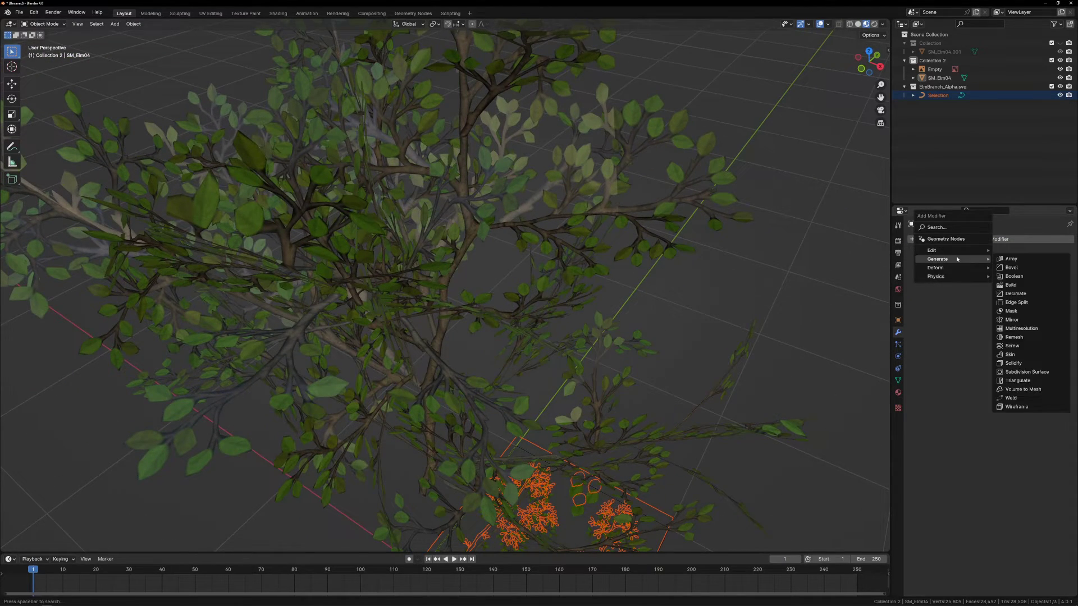
left_click(1038, 292)
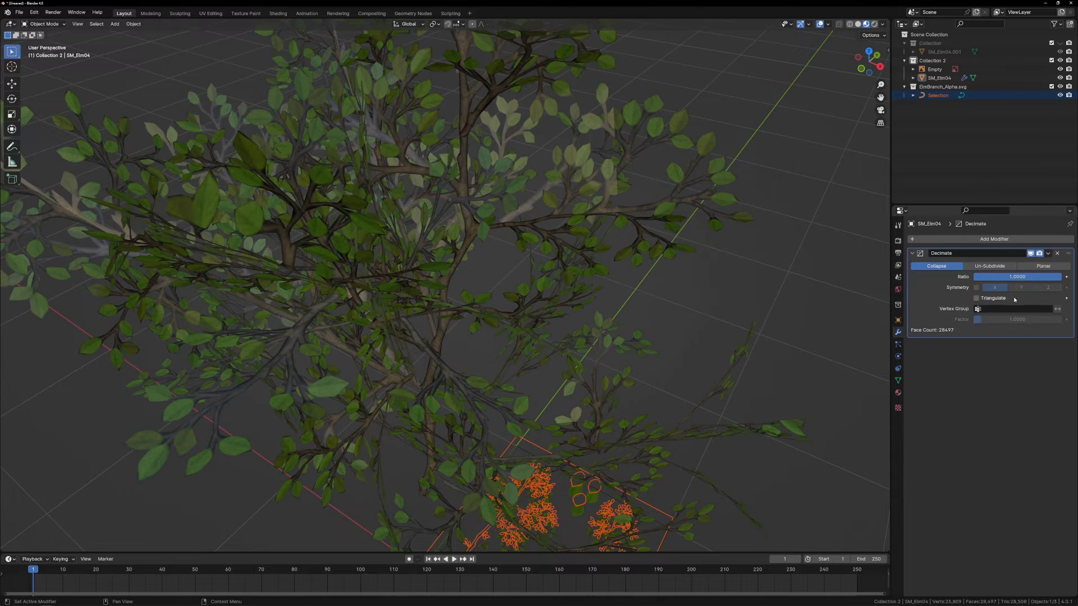
left_click(1043, 266)
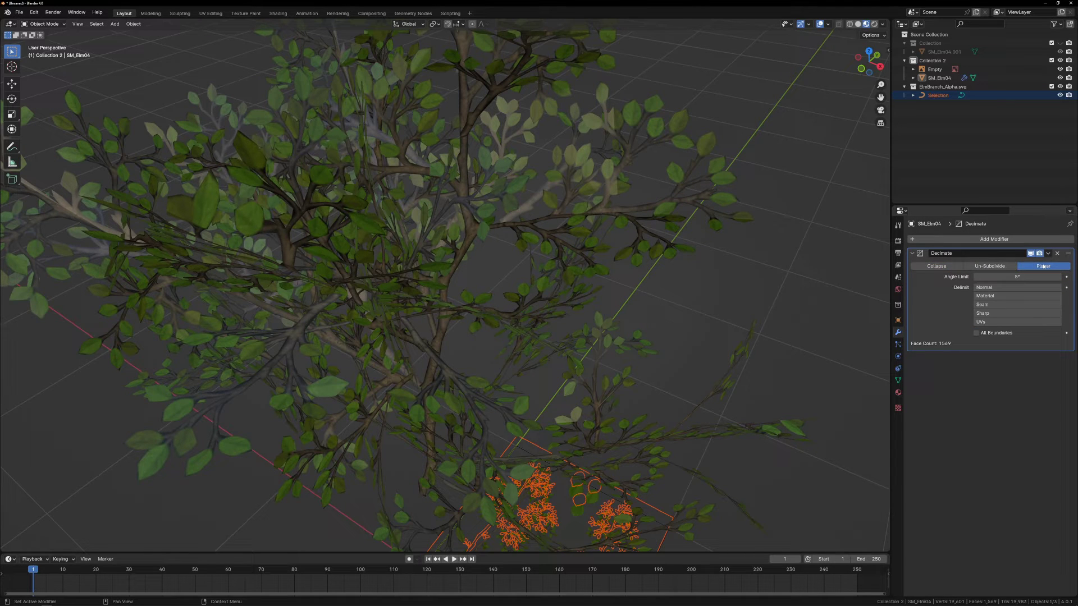
middle_click_drag(607, 259, 702, 241)
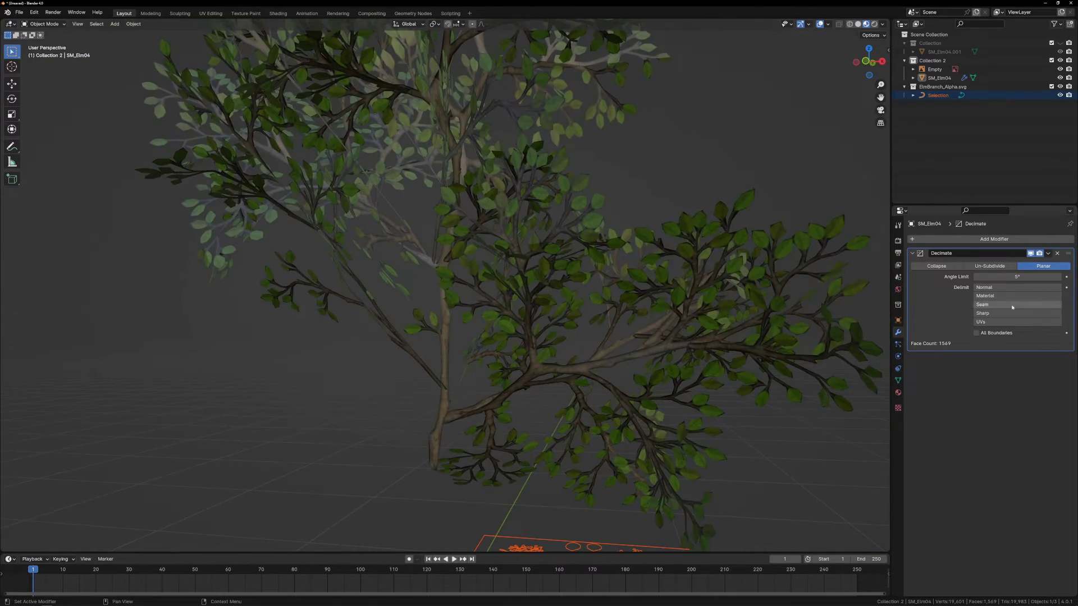
left_click(1049, 253)
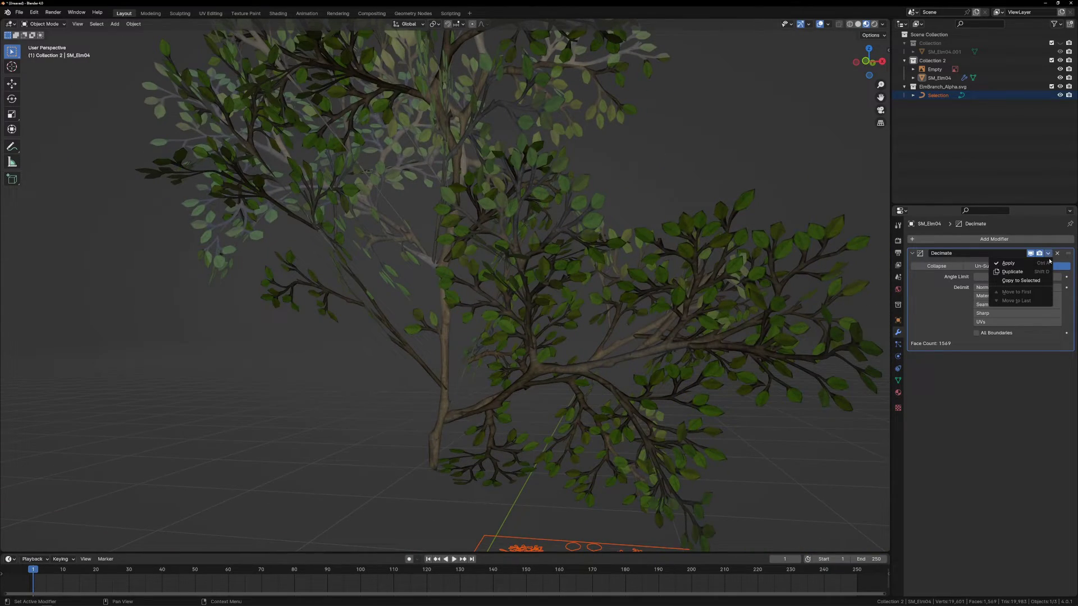
left_click(1048, 264)
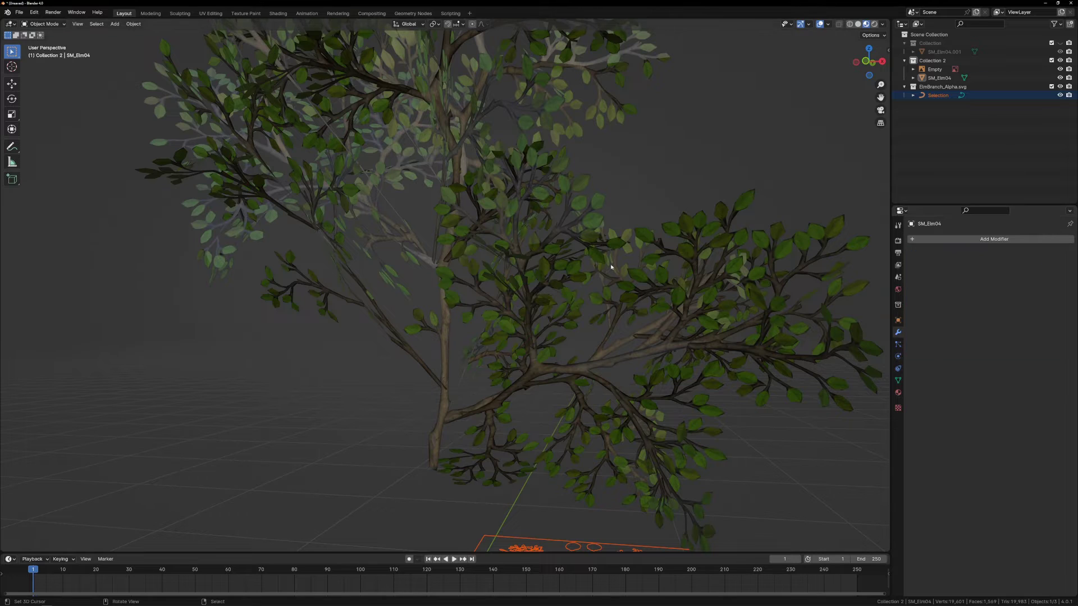
- Triangulate all faces of the SM_Elm04 mesh in Edit Mode and return to Object Mode
middle_click_drag(611, 267, 598, 276)
key("Tab")
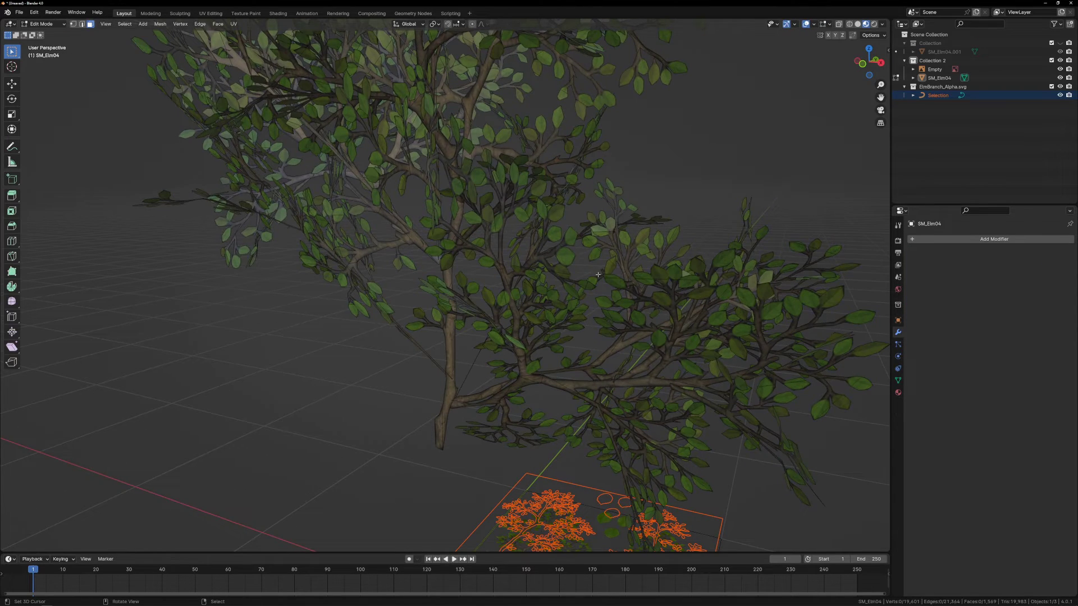
key("a")
key("ctrl+t")
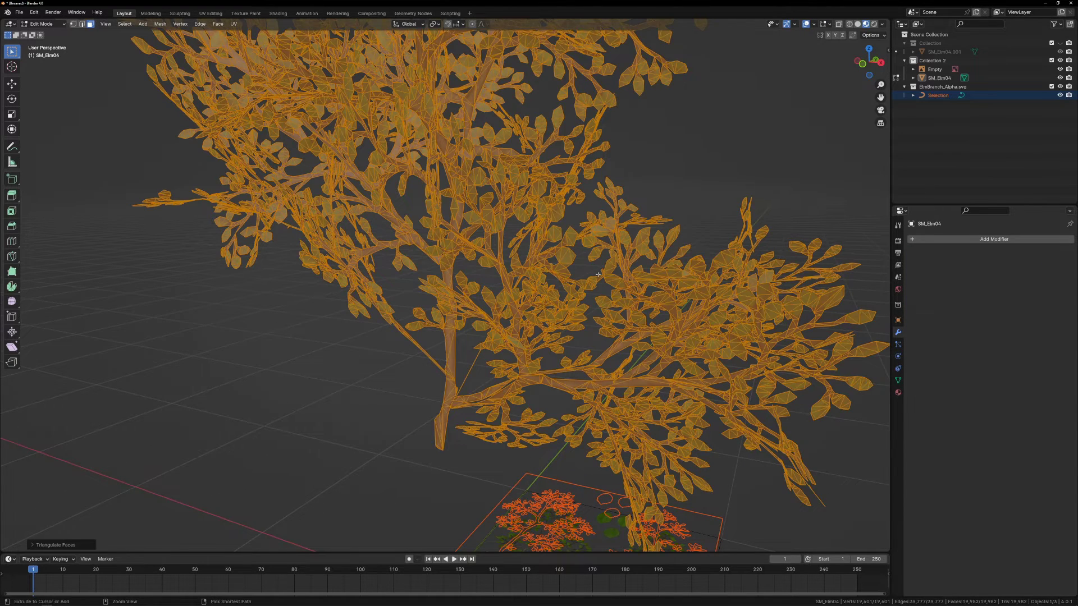
key("Tab")
- Select SM_Elm04 in Object Mode and scale only its origin to 0.010 on all axes using Affect Only Origins
middle_click_drag(598, 275, 668, 329)
scroll(669, 330, "down", 4)
left_click(668, 329)
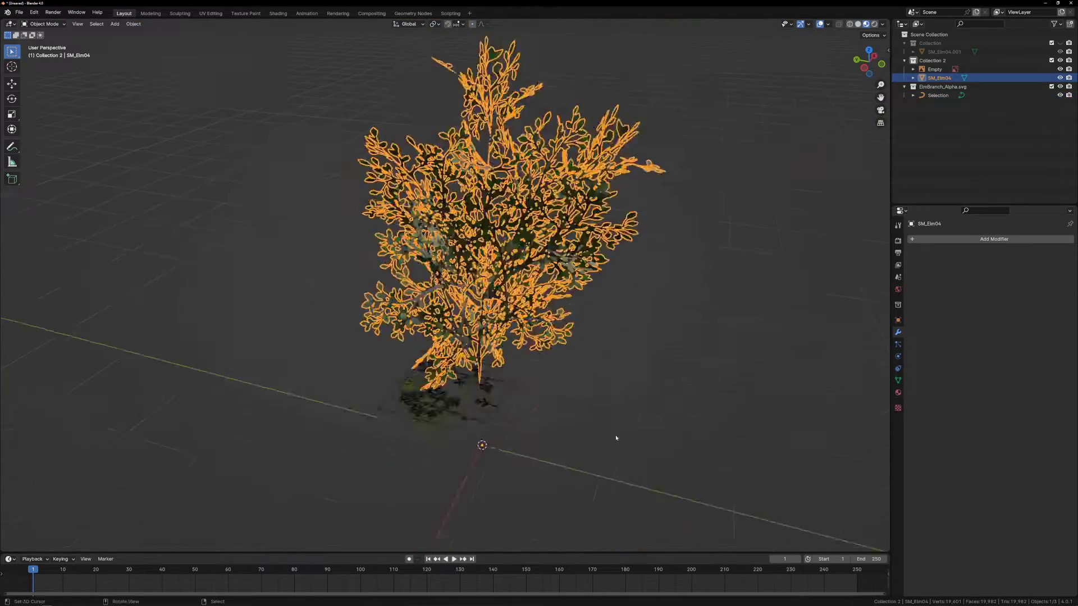
middle_click_drag(616, 438, 638, 292)
scroll(638, 291, "up", 1)
left_click(874, 35)
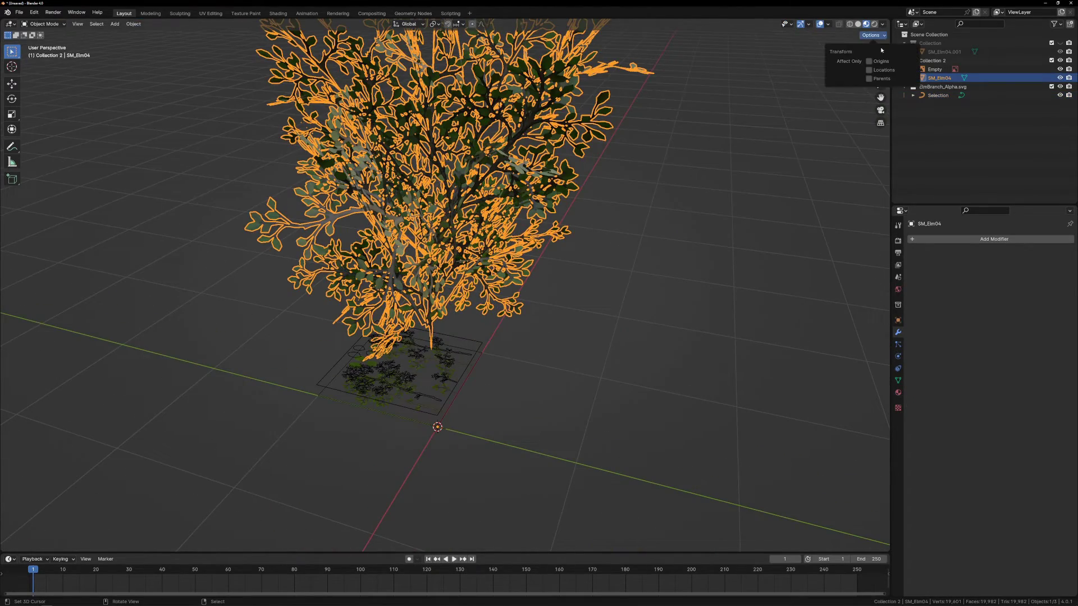
key("n")
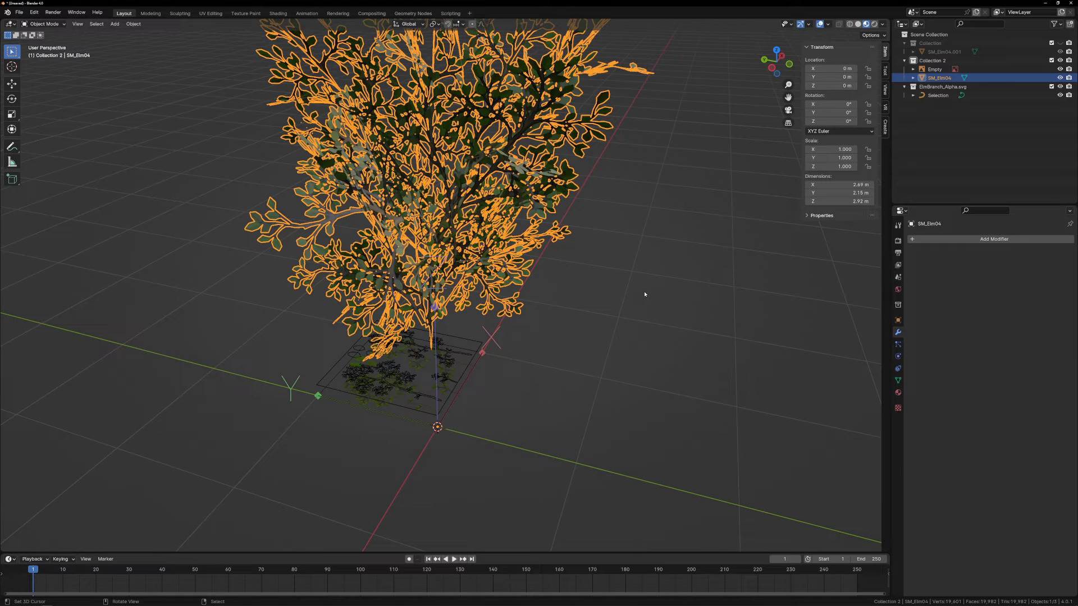
key("s")
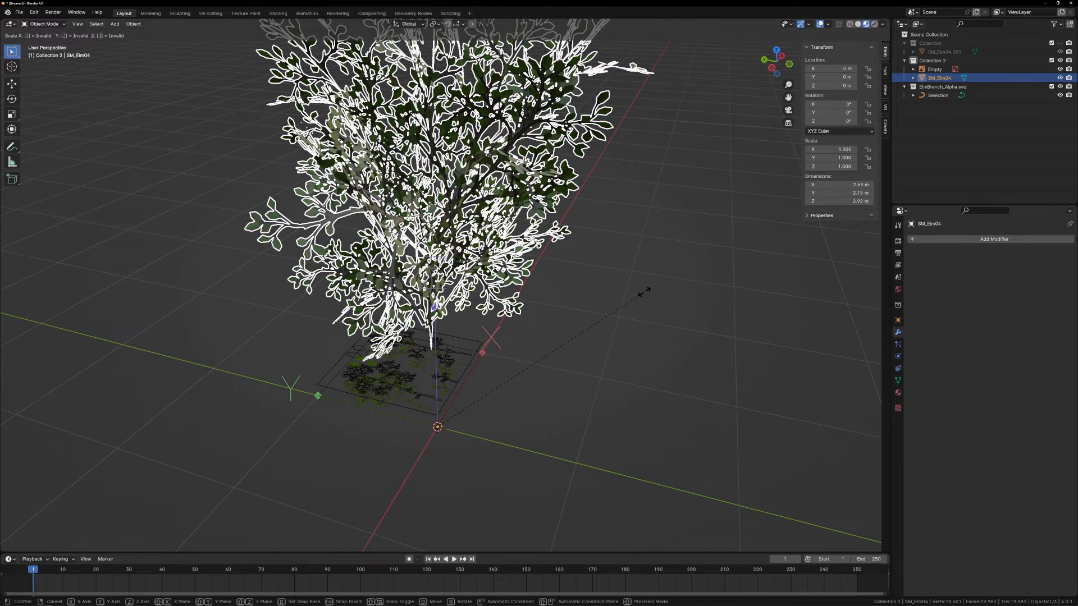
key("Return")
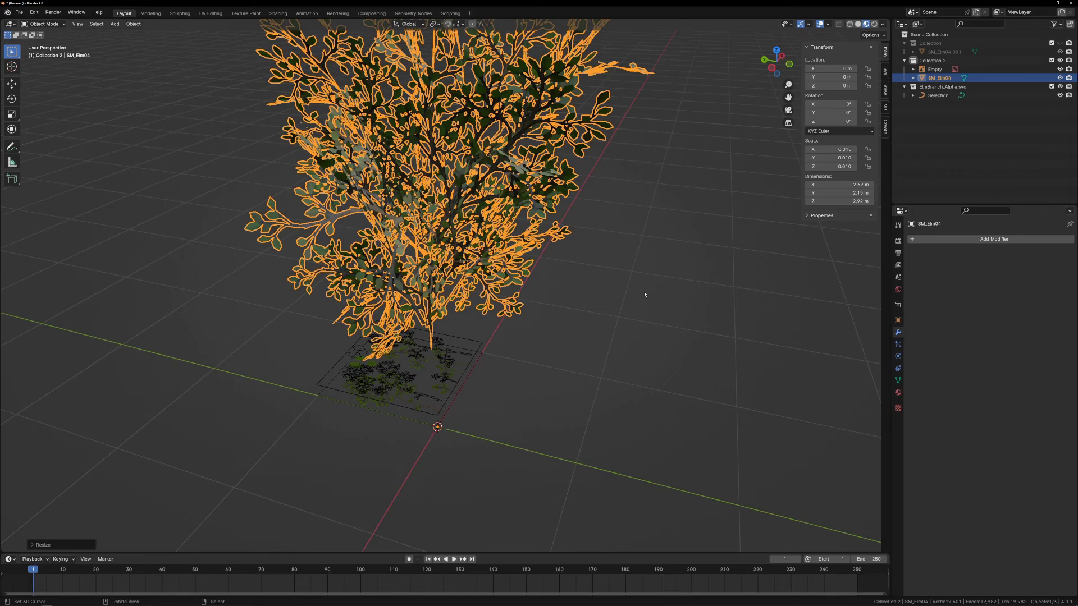
middle_click_drag(645, 295, 599, 270)
left_click(881, 36)
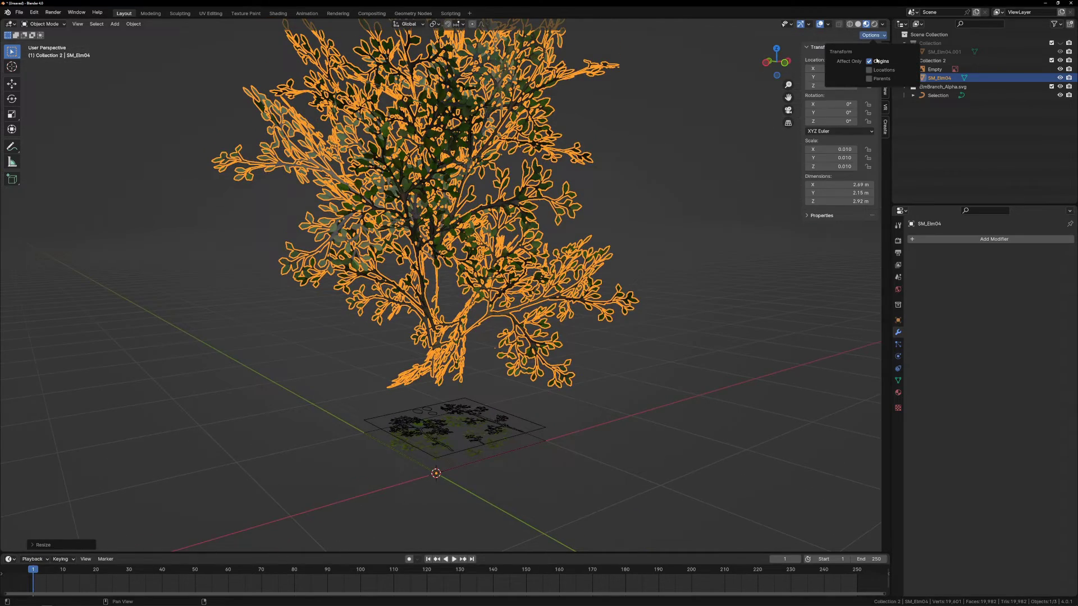
- Show the hidden collection with the trunk SM_Elm04.001 and join the trunk into the foliage object SM_Elm04
key("shift+1")
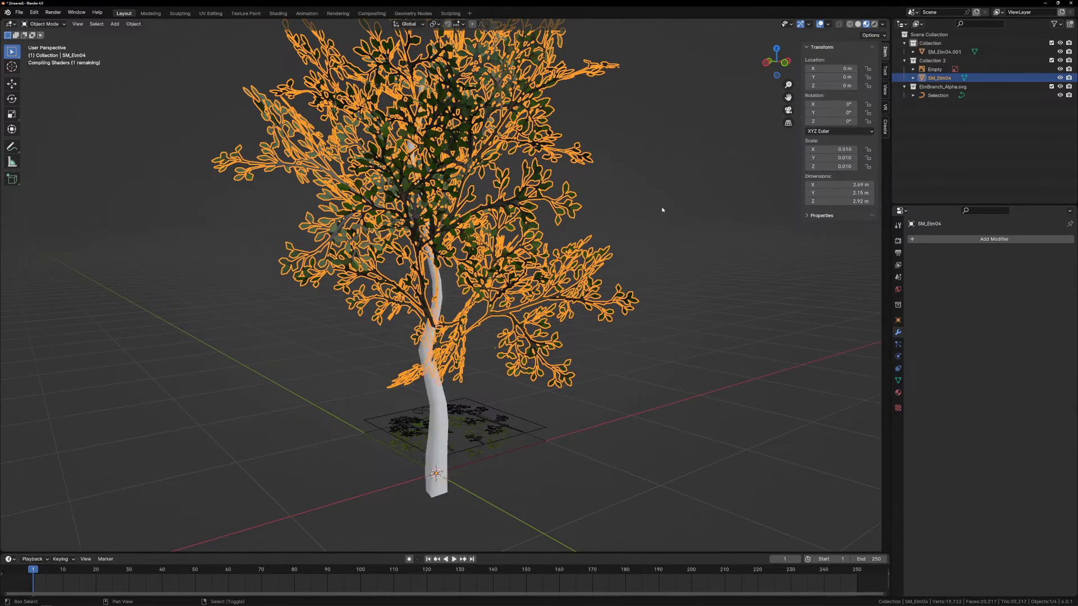
left_click(445, 415)
left_click(522, 284, "shift")
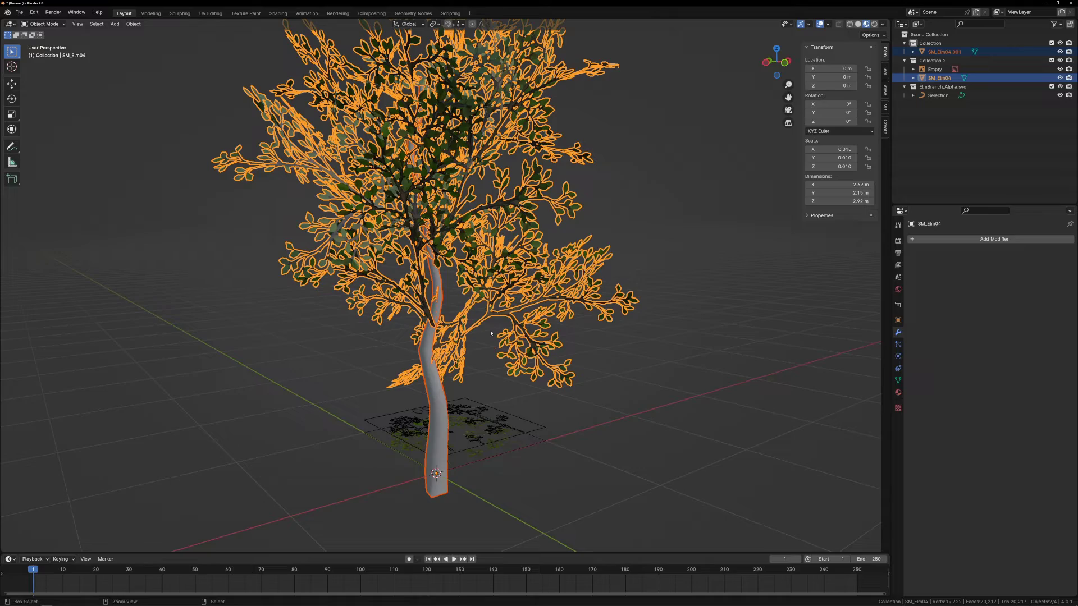
key("ctrl+j")
- Move the joined SM_Elm04 to Collection and hide the other collections
key("m")
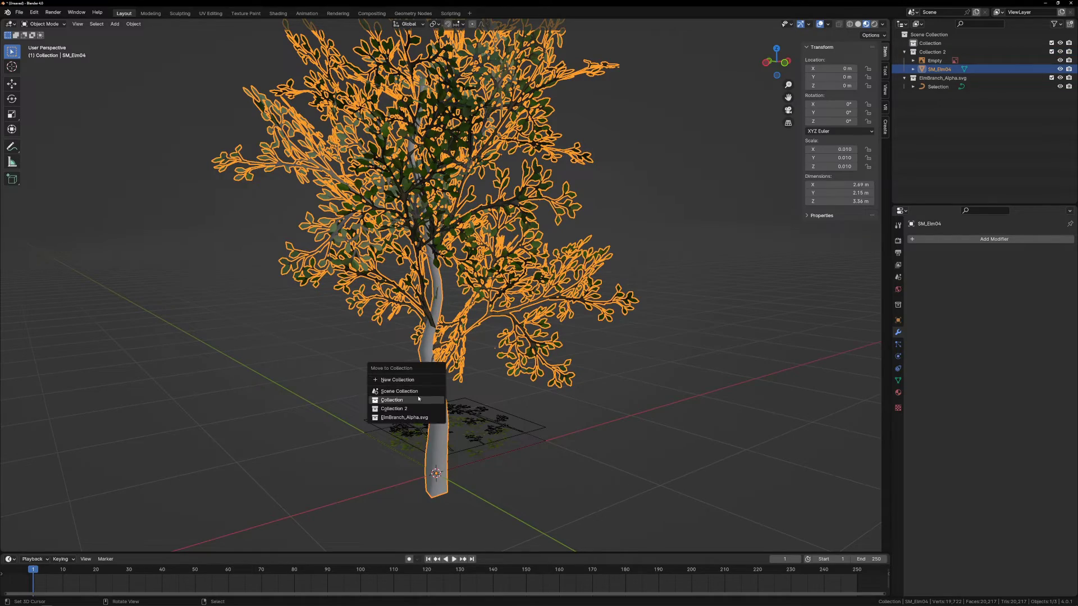
left_click(419, 400)
key("shift+h")
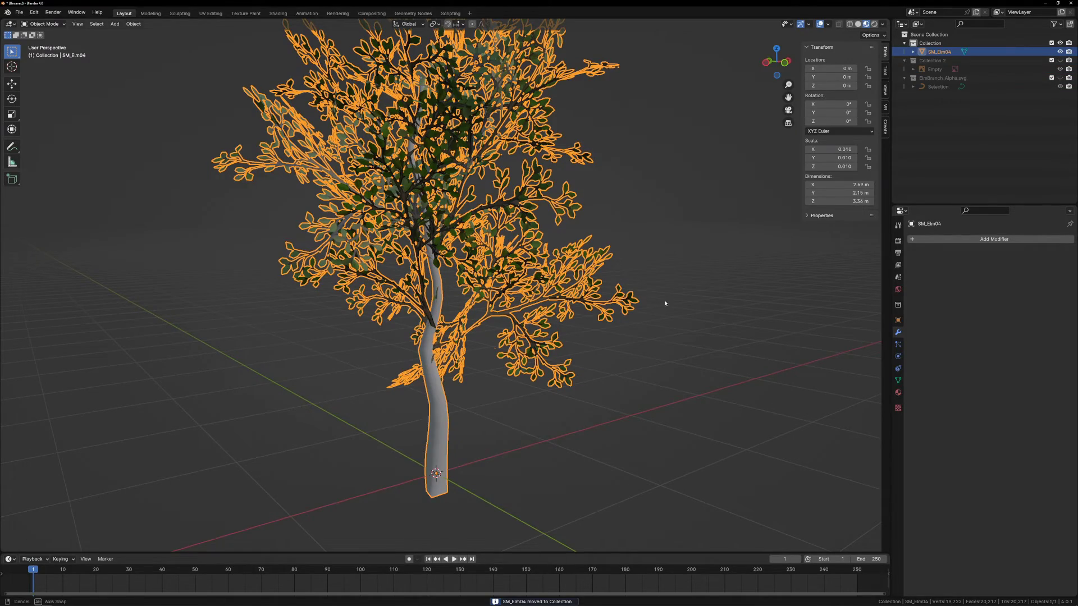
- Switch to the Modeling workspace and export the active collection as SM_Elm04_Modified.fbx into the Trees assets folder
middle_click_drag(664, 304, 641, 376)
scroll(641, 376, "up", 7)
key("ctrl+Page_Down")
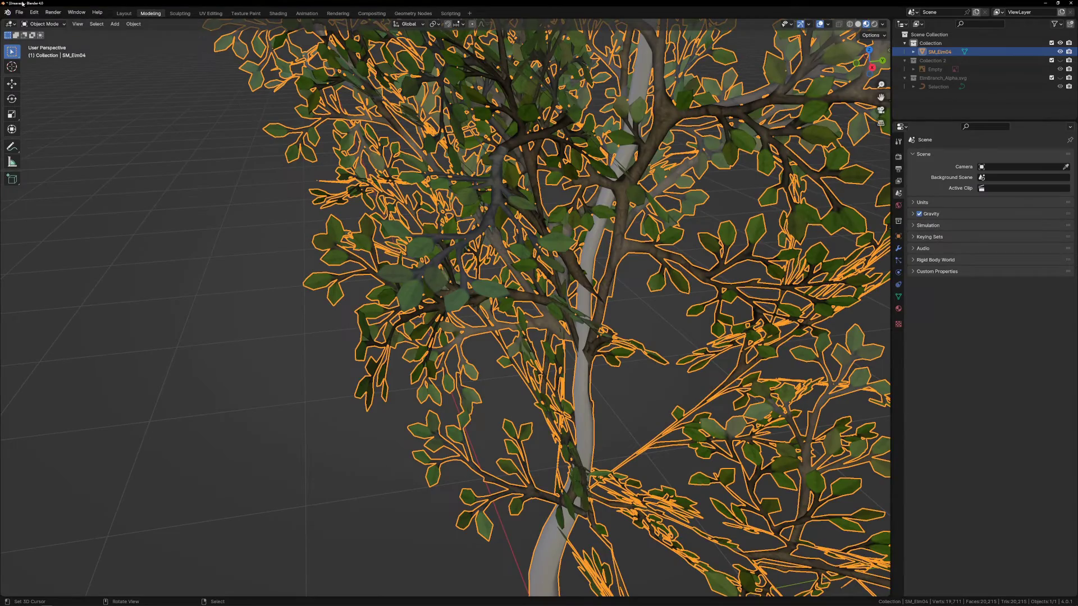
left_click(19, 13)
mouse_move(39, 144)
left_click(141, 233)
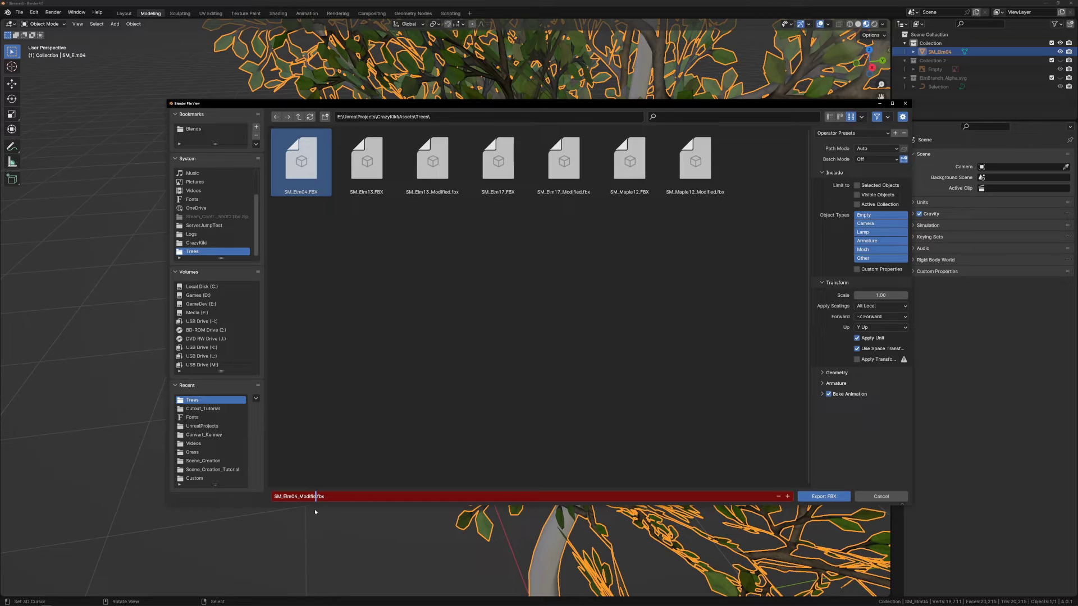
left_click(391, 403)
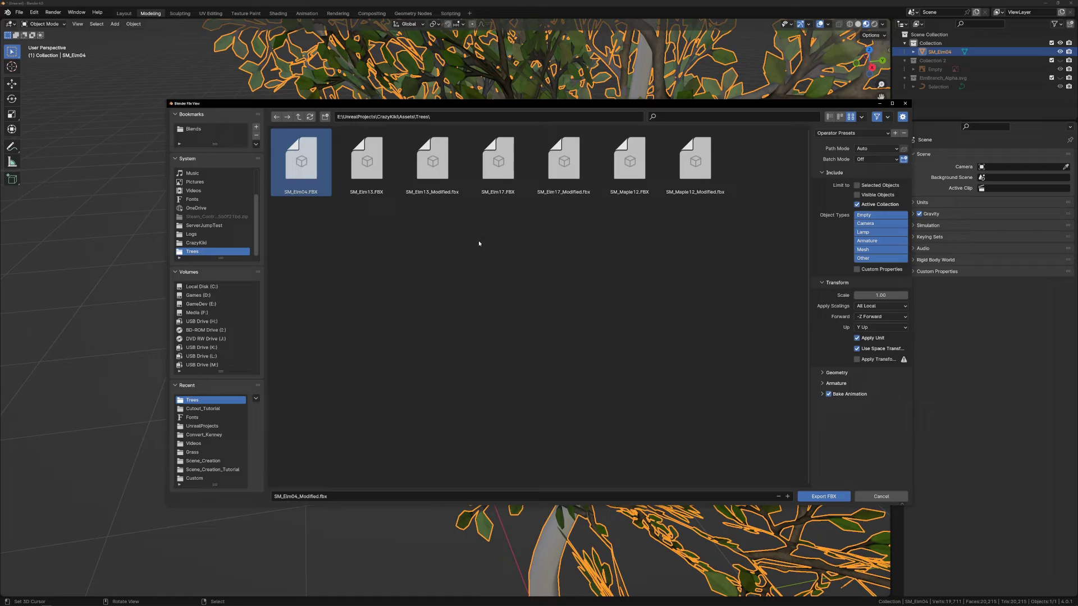
left_click(817, 498)
- Switch to Unreal Editor and import SM_Elm04_Modified.fbx into Custom_Meshes/Trees, then dismiss the message log
scroll(331, 331, "down", 4)
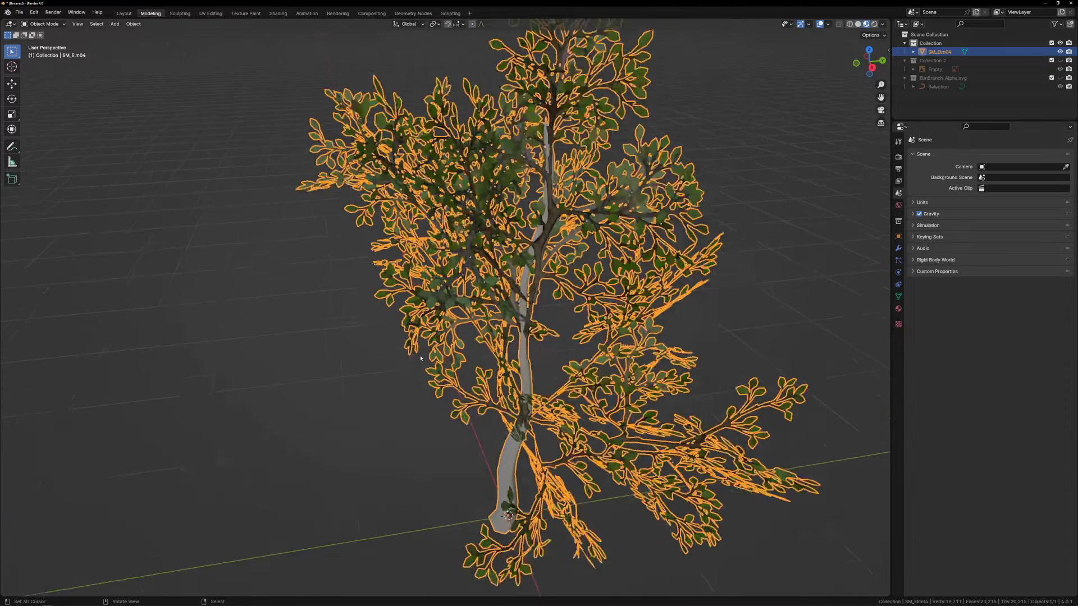
scroll(332, 331, "up", 2)
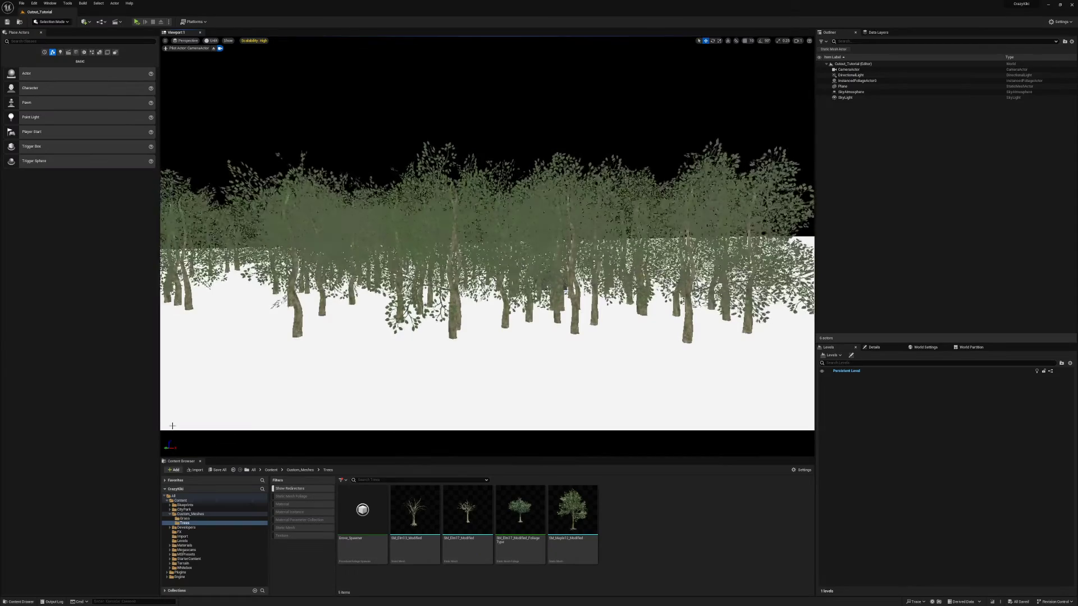
key("super")
left_click(37, 603)
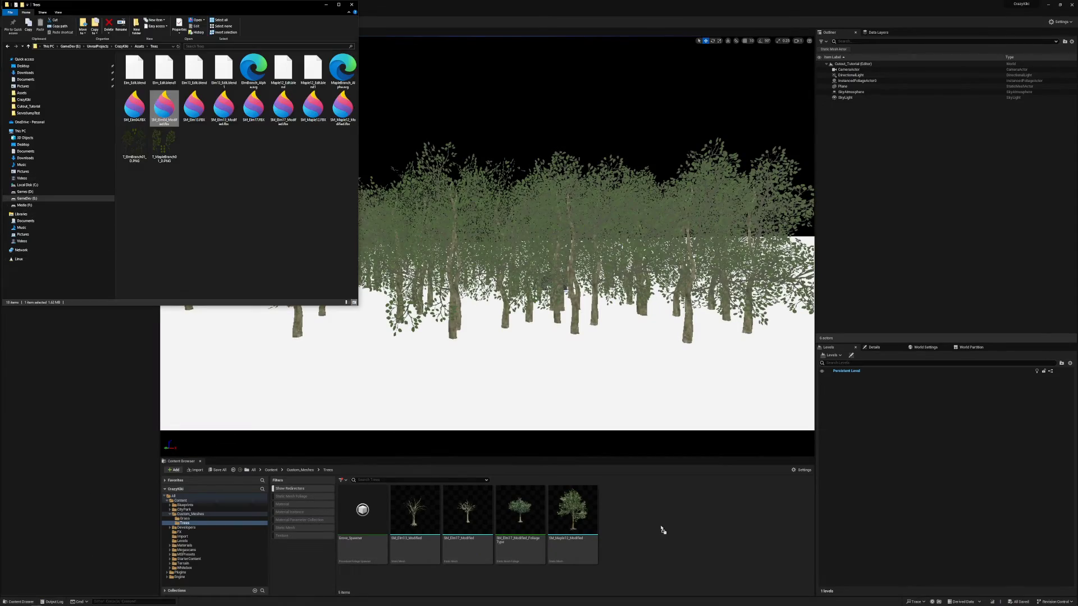
left_click_drag(662, 530, 661, 528)
left_click(544, 414)
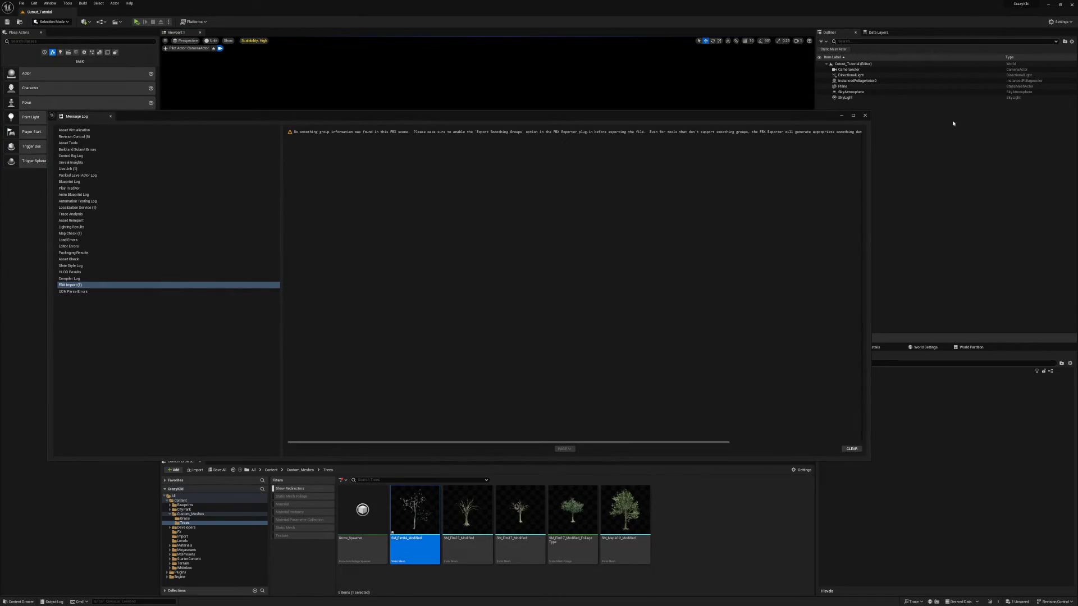
left_click(865, 115)
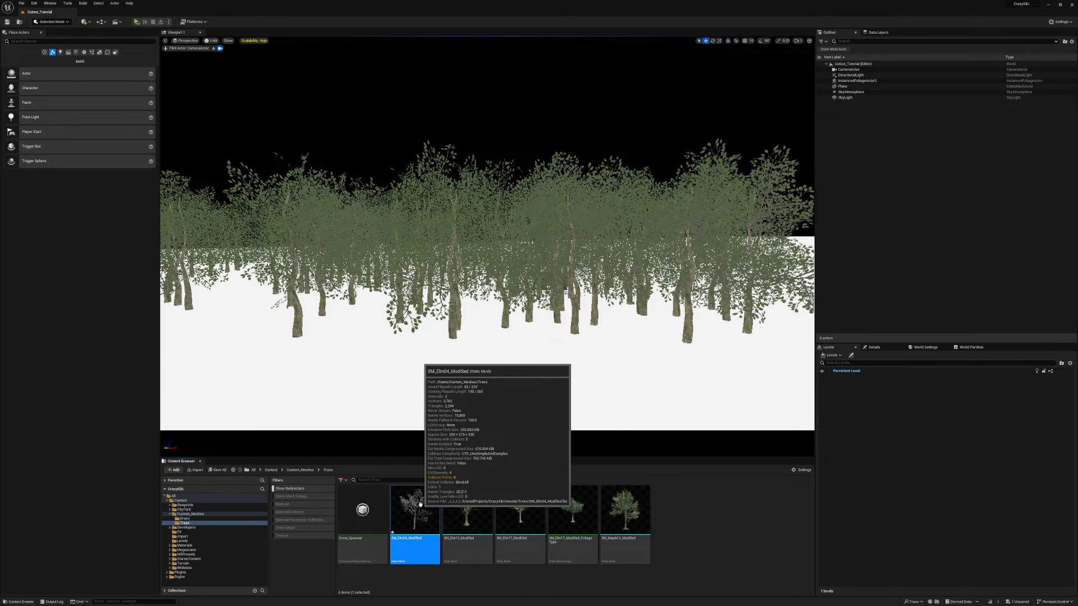
- Open the SM_Elm04_Modified mesh and assign MI_TreeBark02_1 to Element 1 and MI_ElmBranch01 to Element 0
double_click(420, 505)
left_click(834, 183)
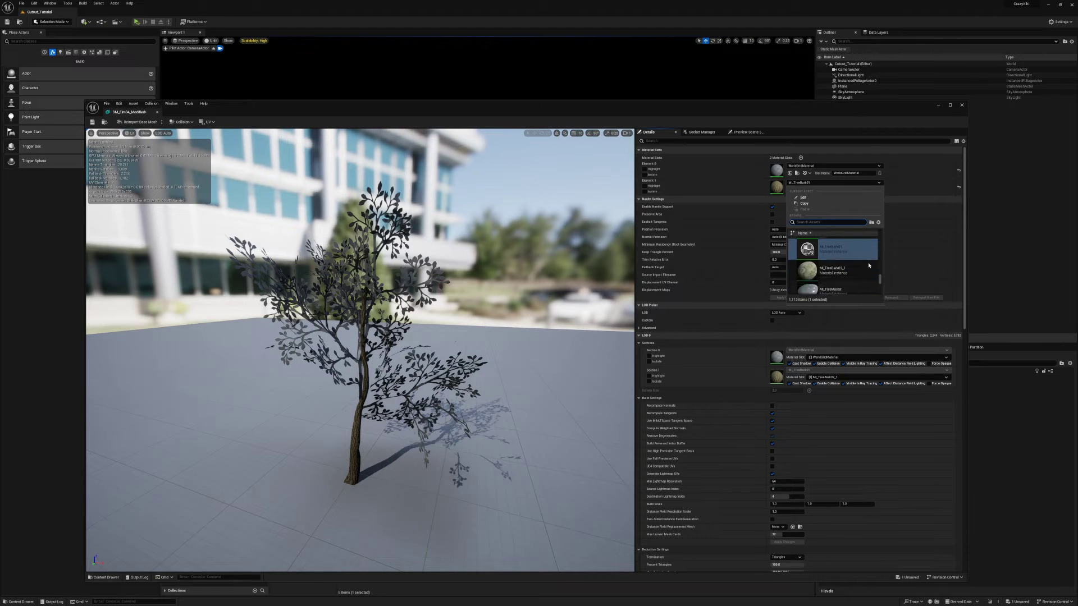
left_click(834, 270)
left_click(834, 165)
left_click(837, 275)
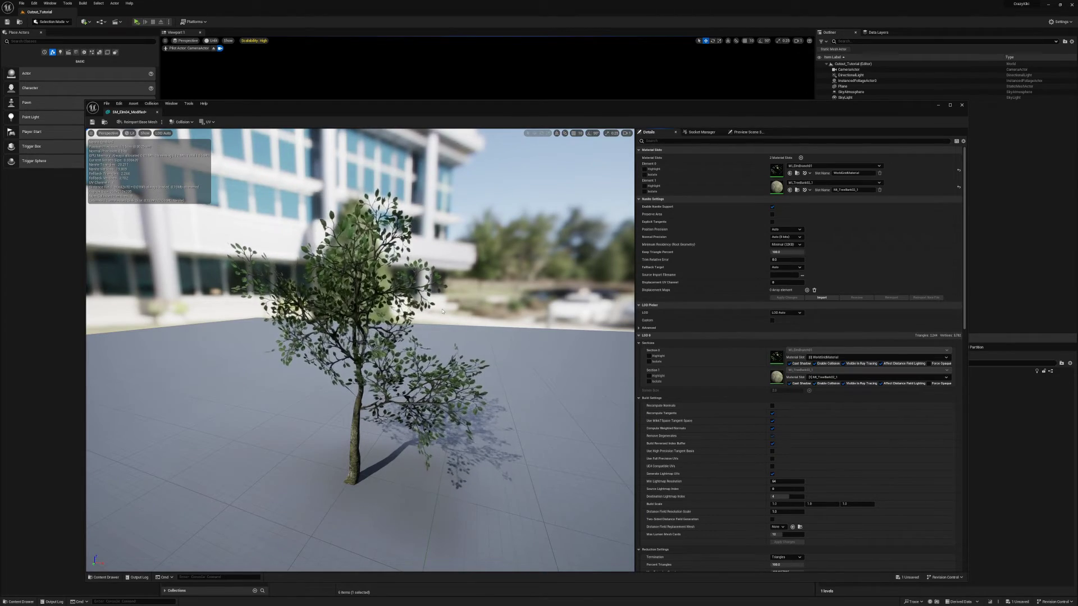
- Locate MI_ElmBranch01 in the Content Browser and create the material instance MI_ElmBranch01_Inst from it
left_click_drag(444, 104, 435, 53)
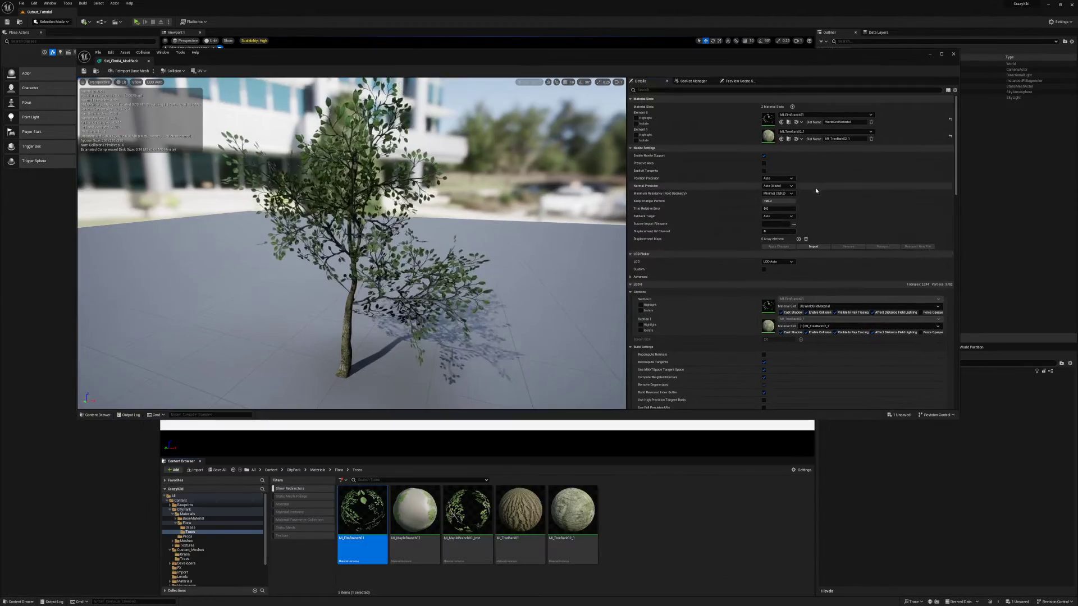
right_click(365, 512)
left_click(456, 453)
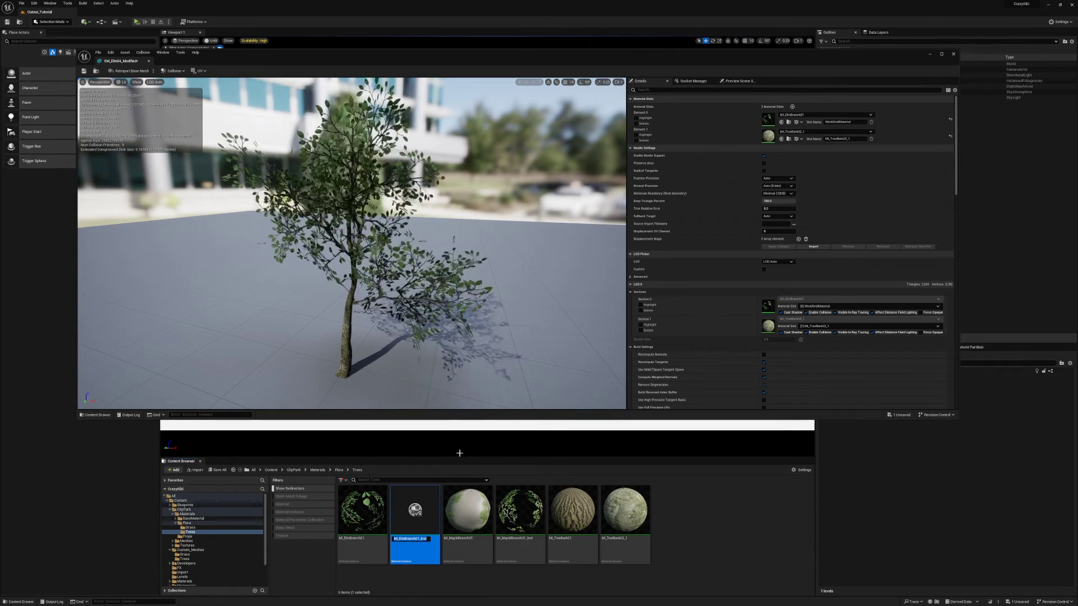
key("Return")
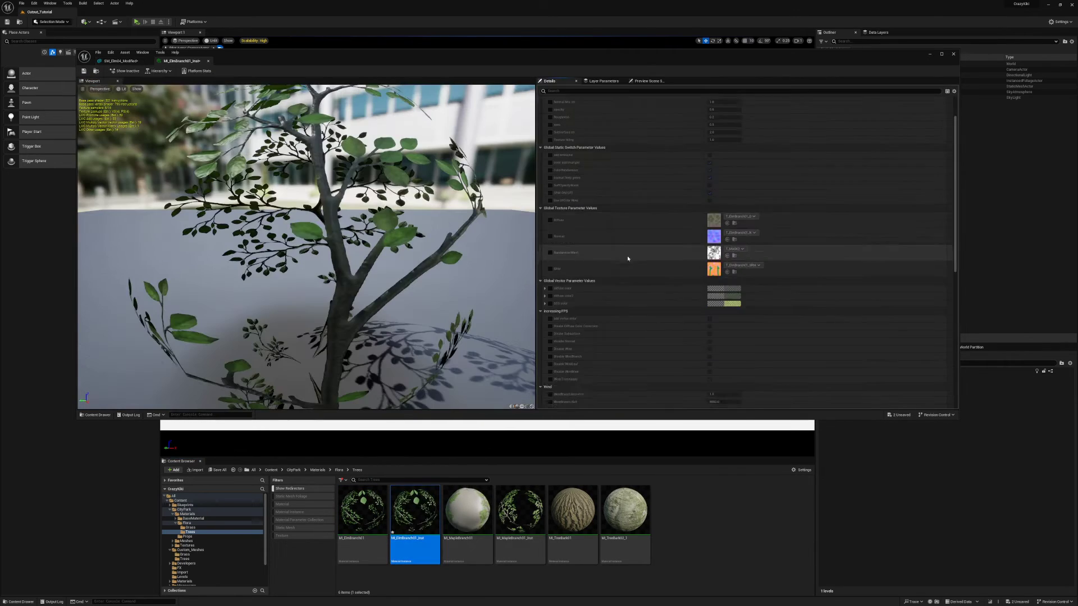
- Override the Blend Mode of MI_ElmBranch01_Inst and set it to Opaque
scroll(628, 258, "down", 8)
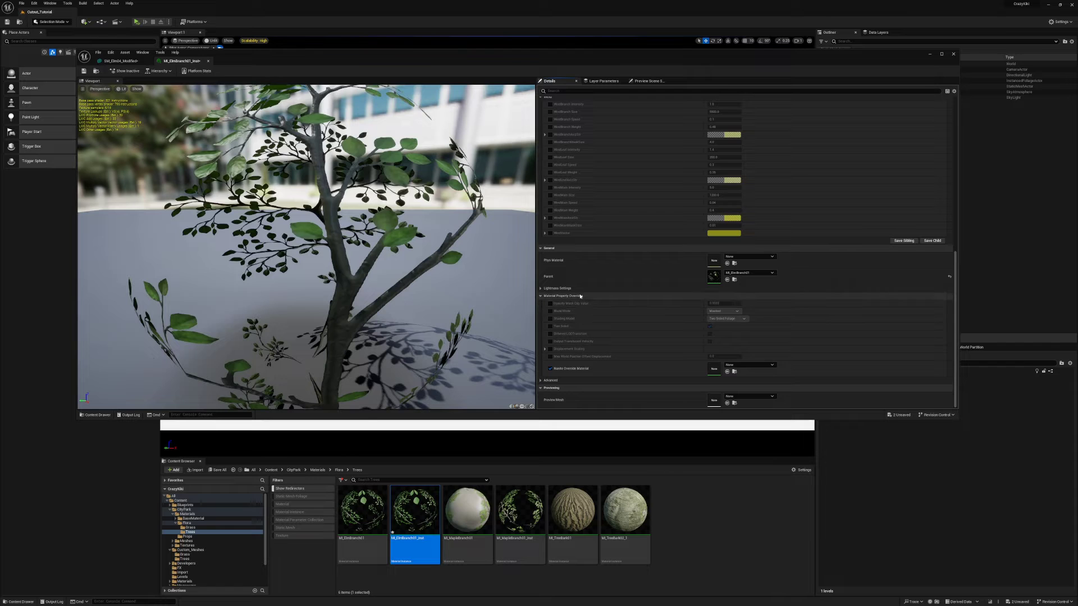
left_click(550, 311)
left_click(723, 311)
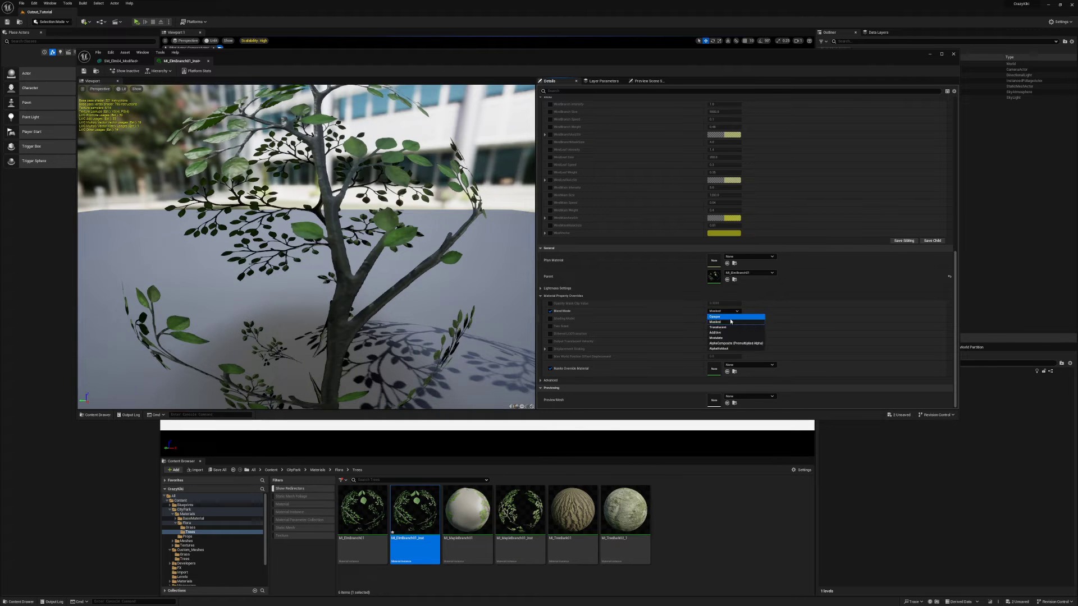
left_click(730, 317)
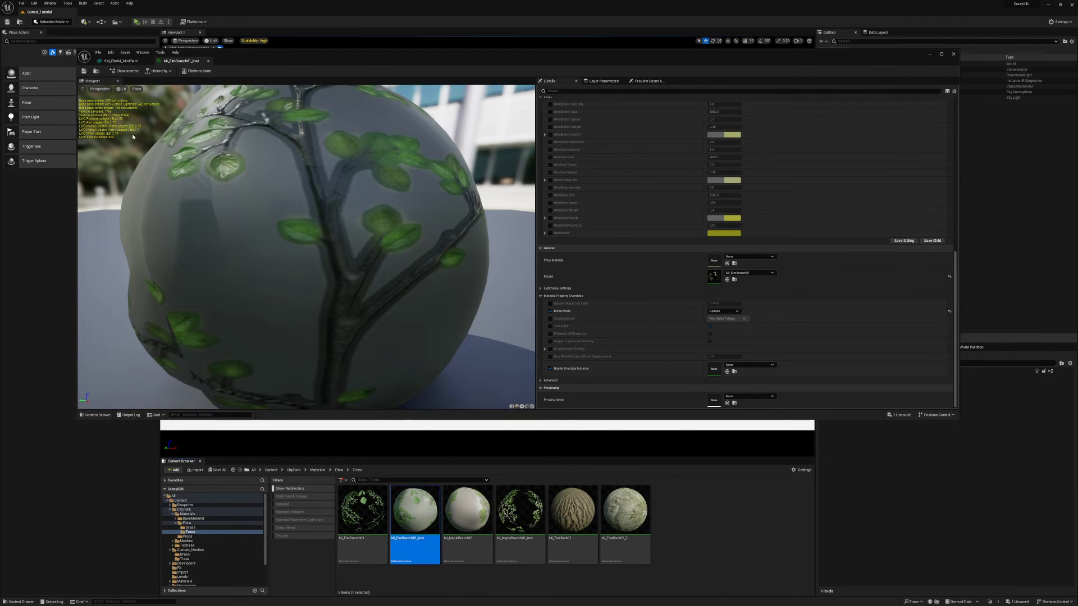
- Assign MI_ElmBranch01_Inst to Element 0 of SM_Elm04_Modified, save the mesh, enable Preserve Area for Nanite and close the editor
left_click(120, 61)
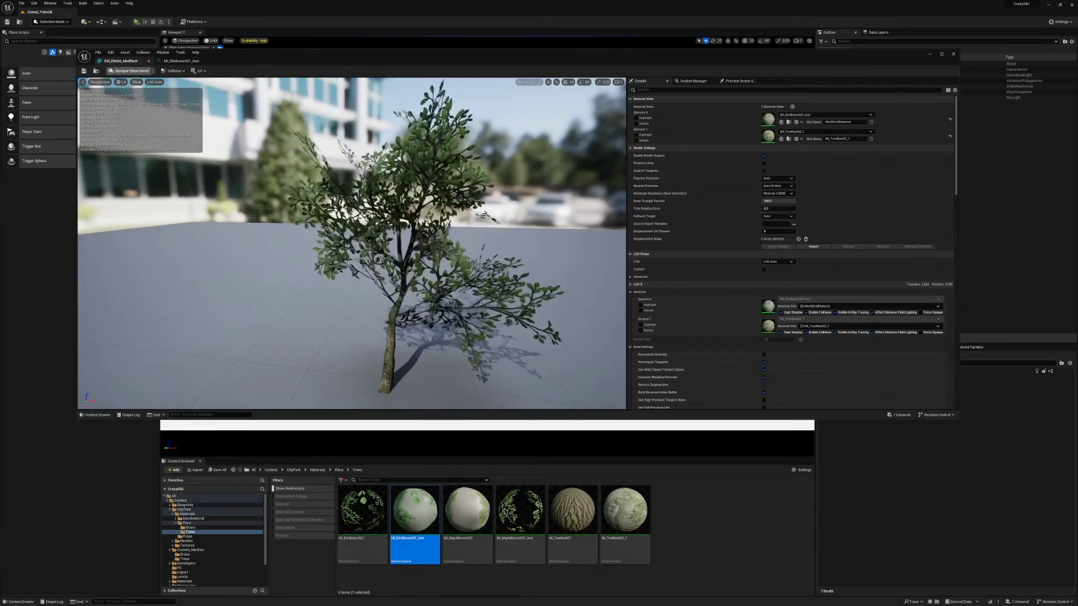
left_click(84, 71)
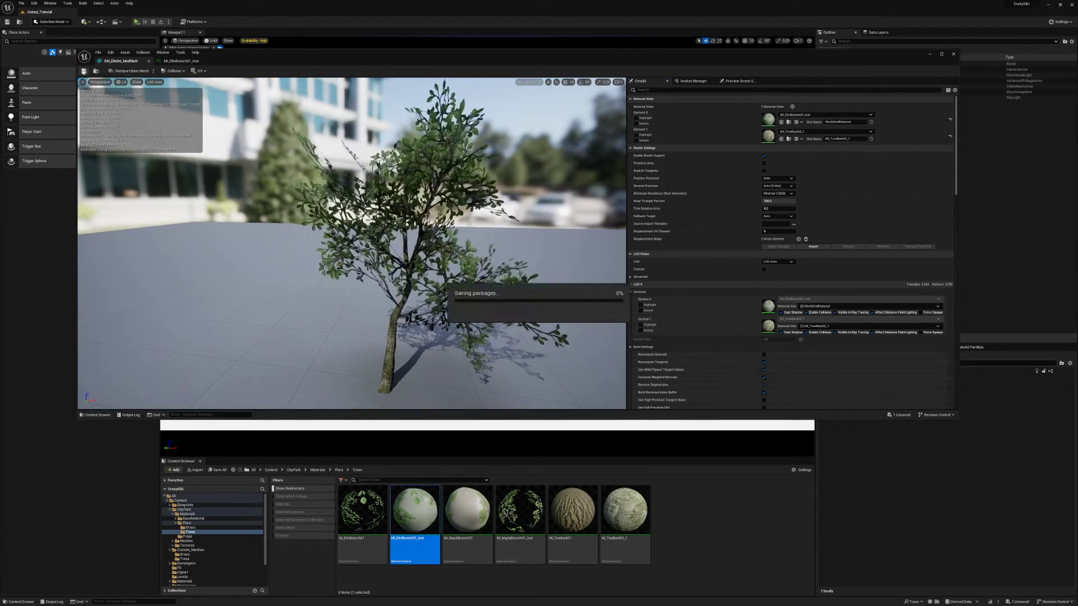
left_click(764, 164)
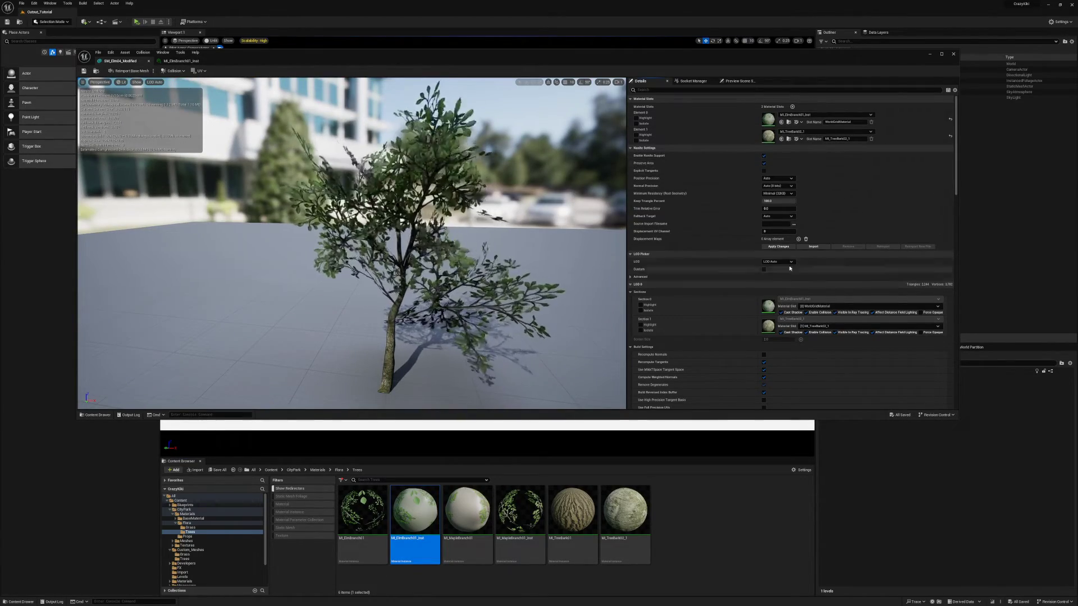
left_click(953, 54)
- In Foliage mode, set the mesh of SM_Elm04_FoliageType to SM_Elm04_Modified and switch the viewport to Lit
left_click(51, 22)
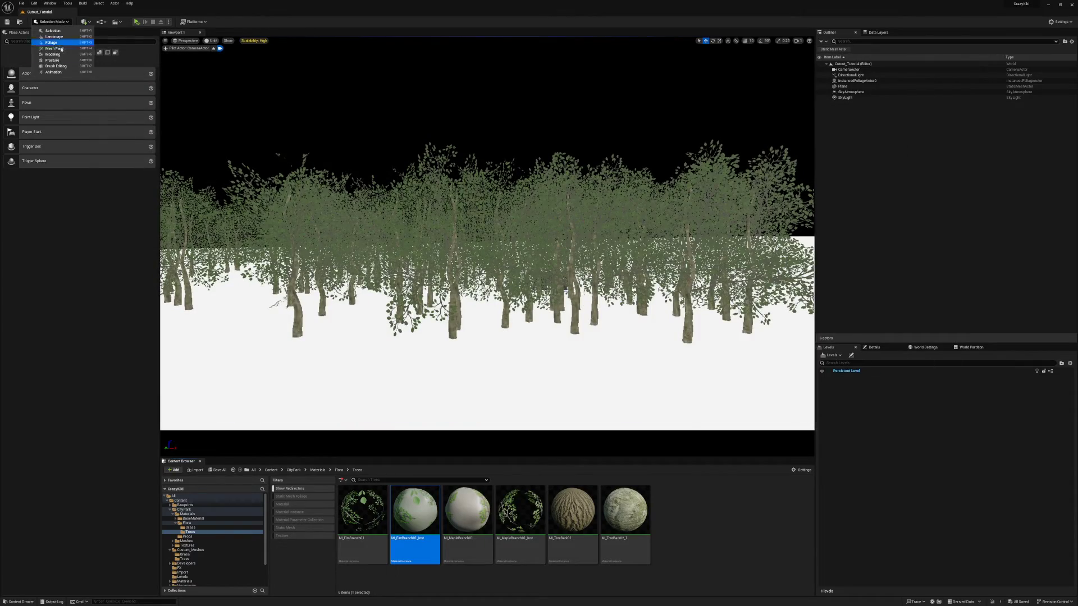
left_click(51, 42)
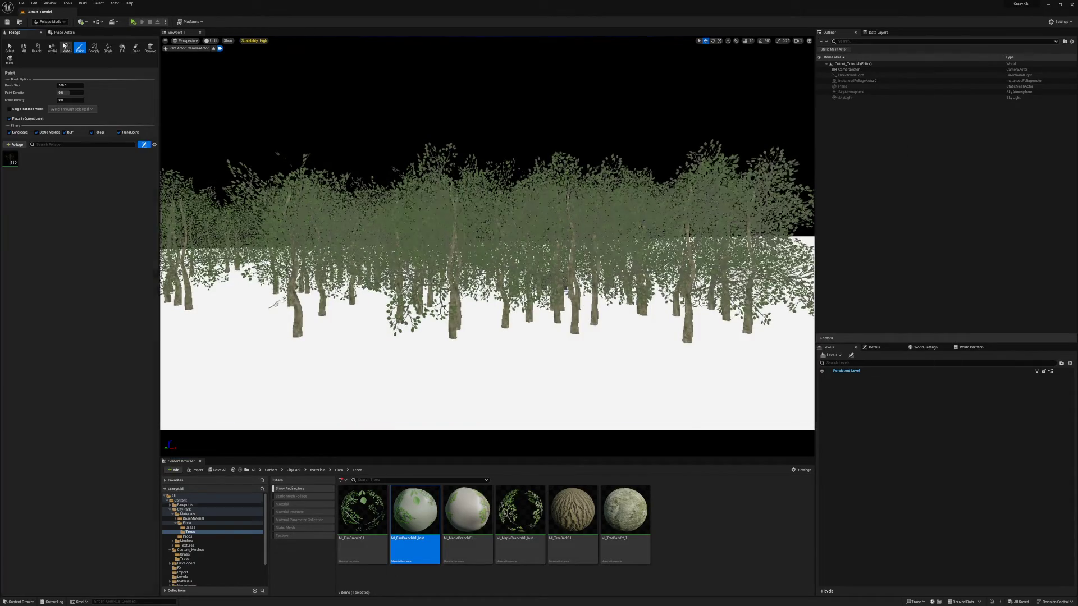
left_click(10, 158)
left_click(106, 185)
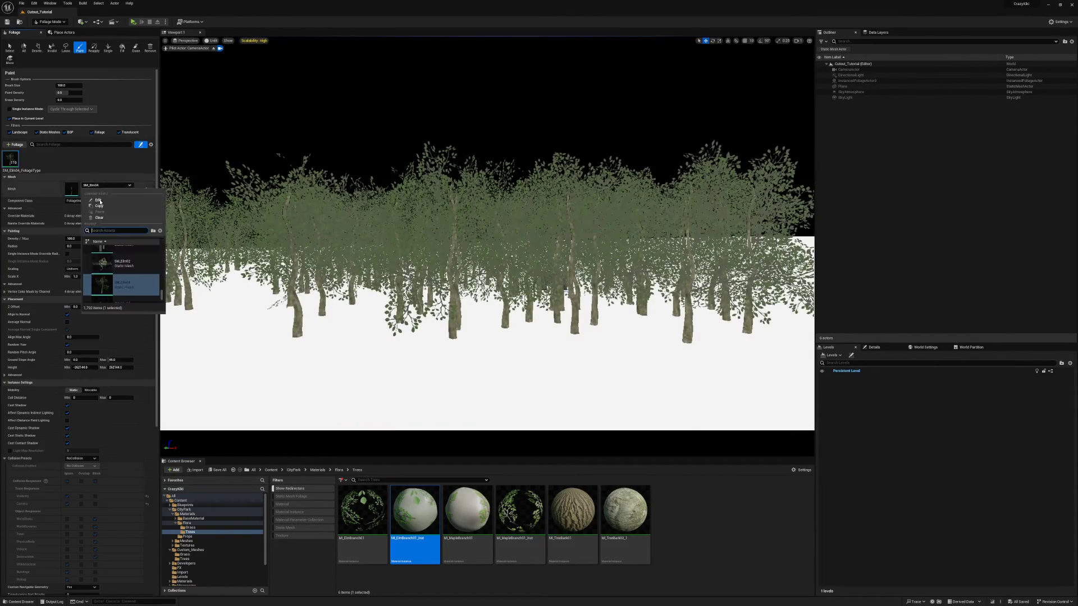
type("elm04")
left_click(129, 275)
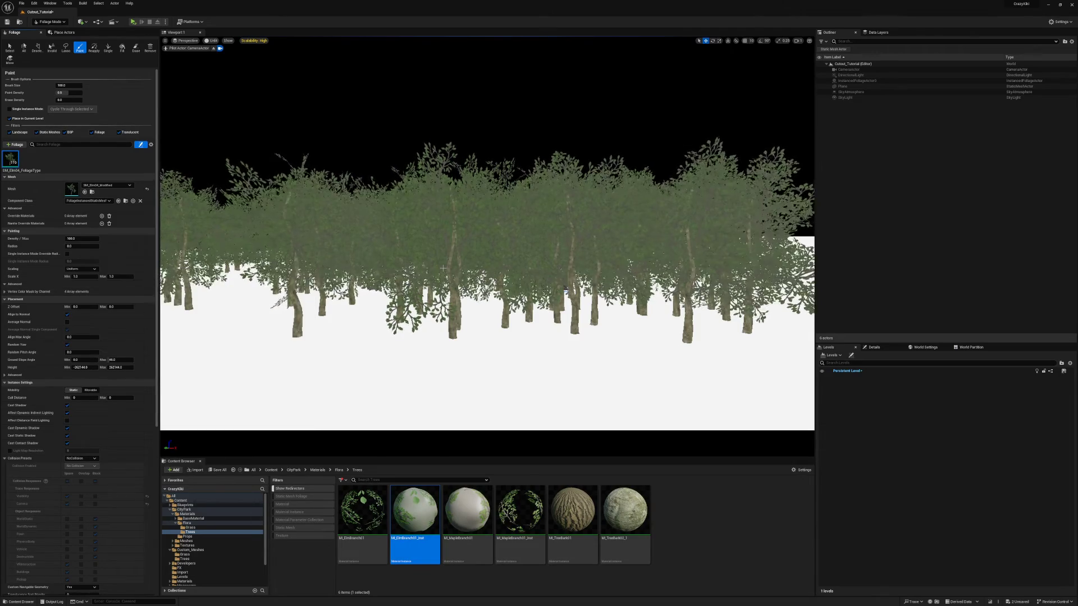
left_click(213, 40)
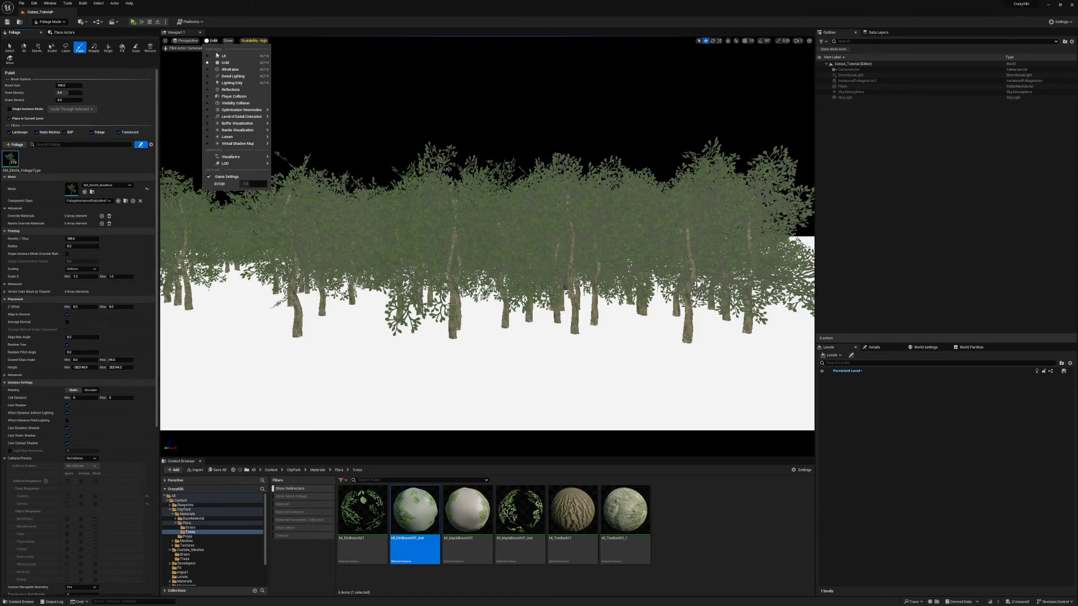
left_click(224, 56)
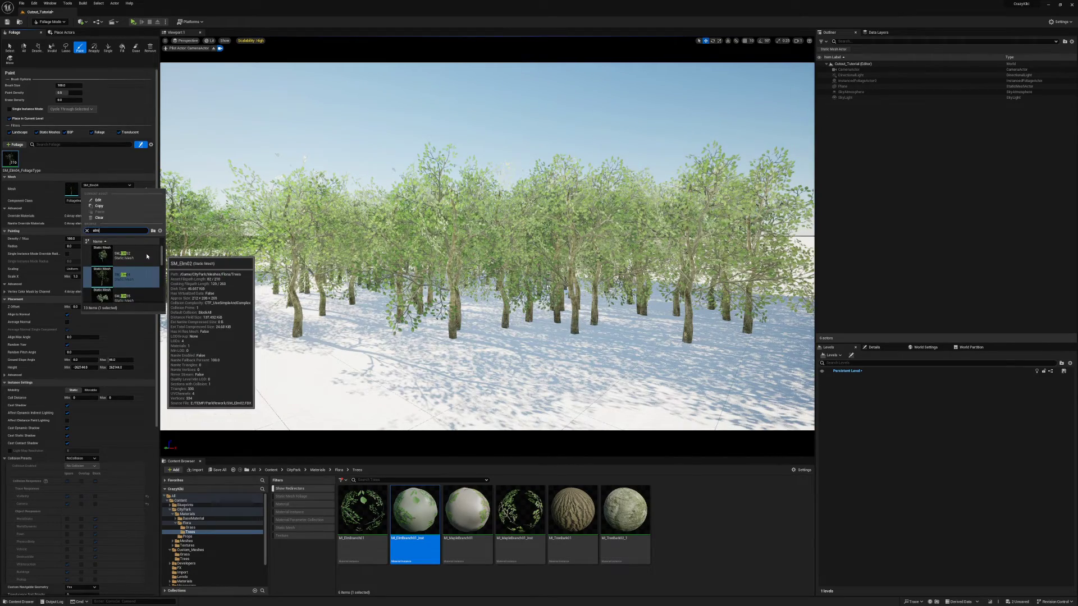
- Set the mesh of SM_Elm04_FoliageType to SM_Elm04_Modified and switch the viewport to the Nanite Overdraw visualization
type("elm04")
left_click(142, 274)
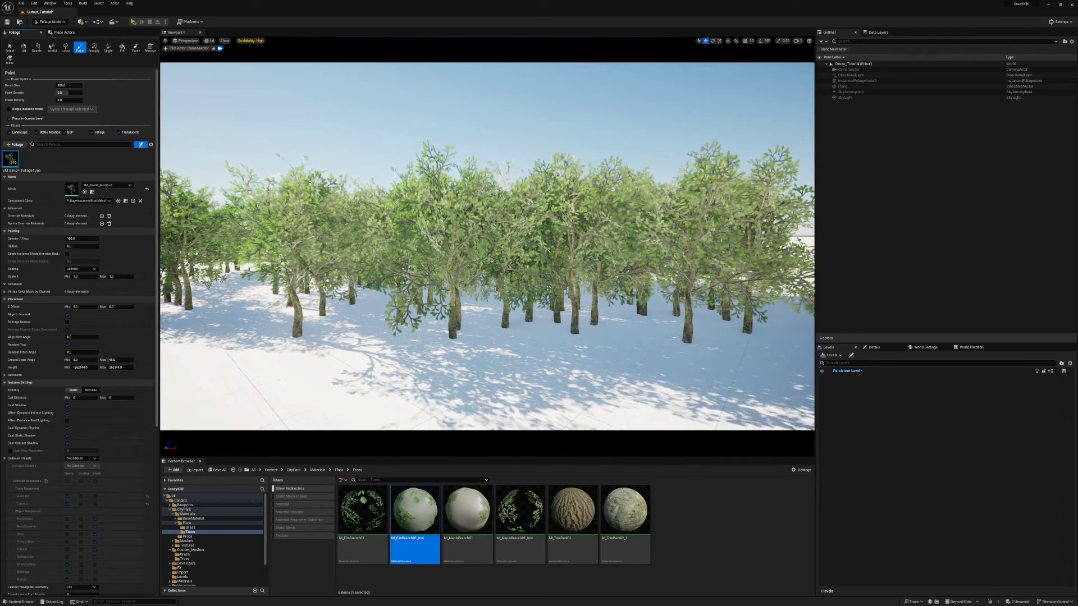
left_click(212, 42)
mouse_move(257, 144)
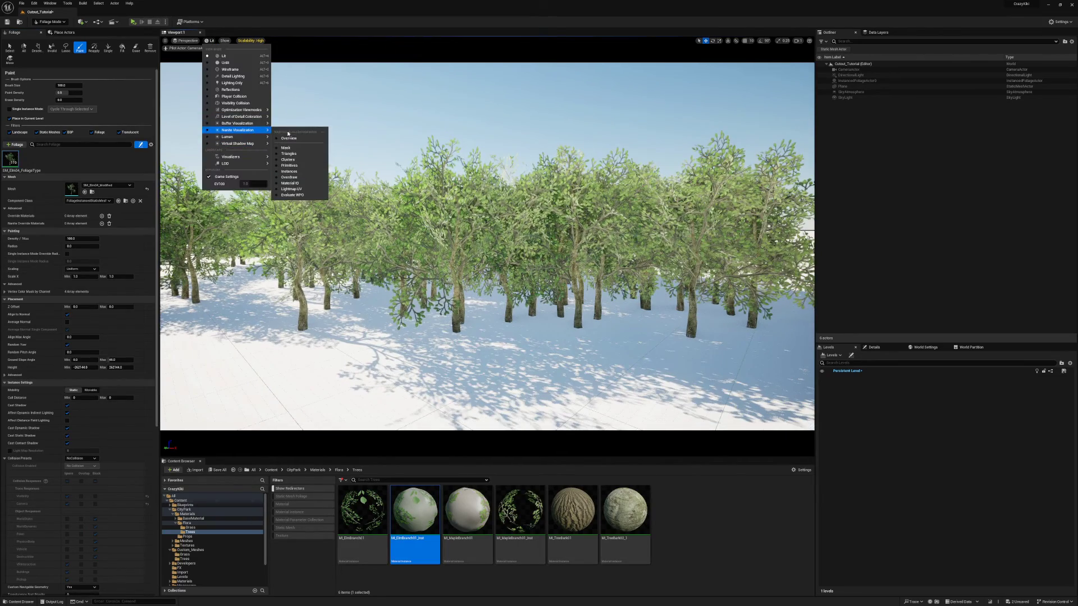
left_click(291, 178)
- With Nanite Overdraw displayed, replace the foliage type's SM_Elm04 mesh with SM_Elm04_Modified to compare their overdraw
left_click(110, 185)
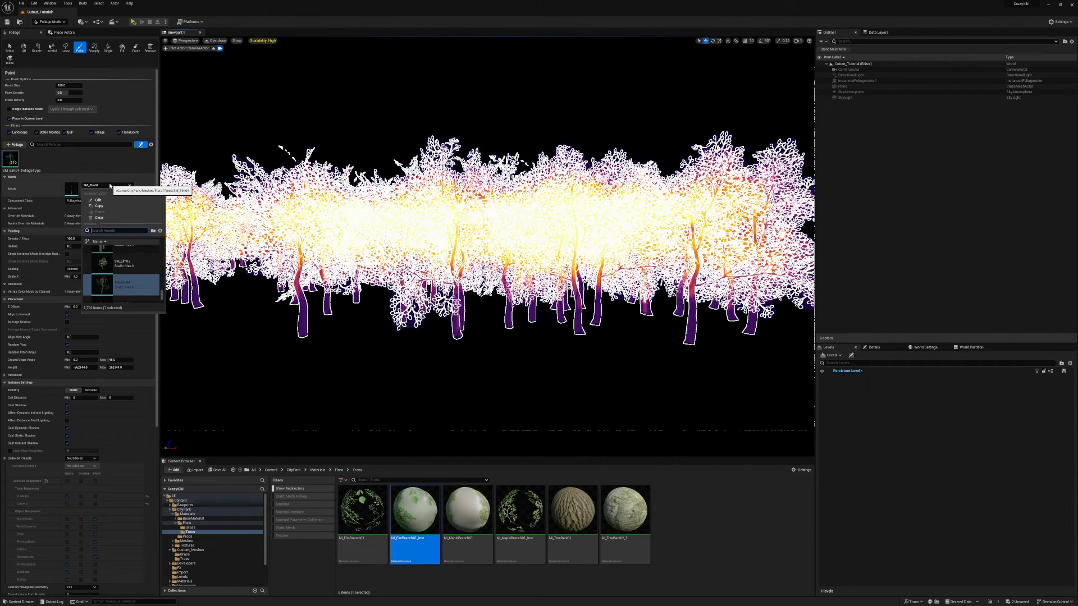
type("elm04")
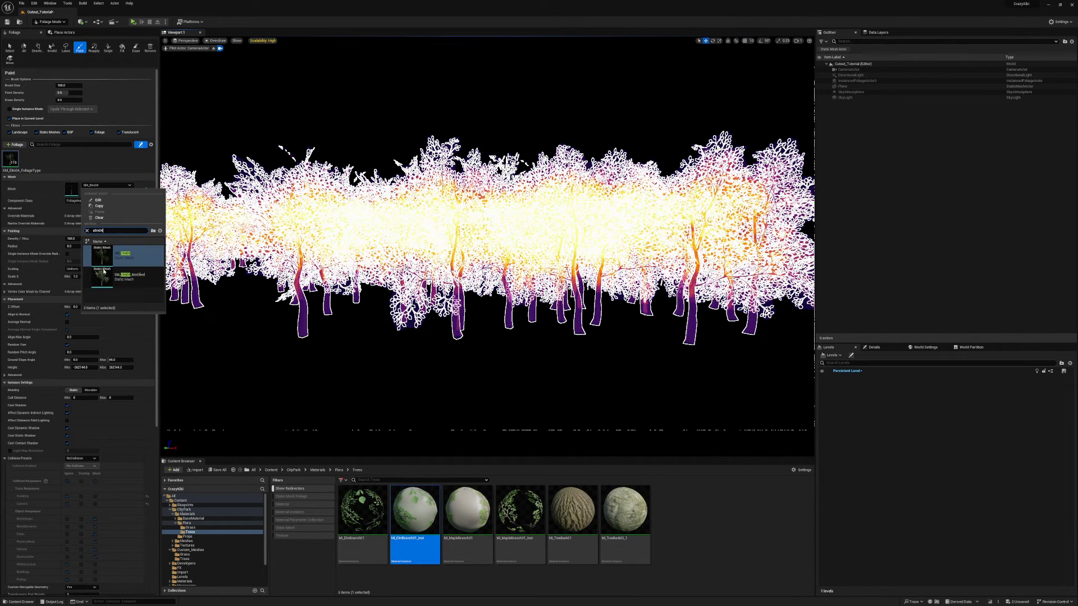
left_click(103, 272)
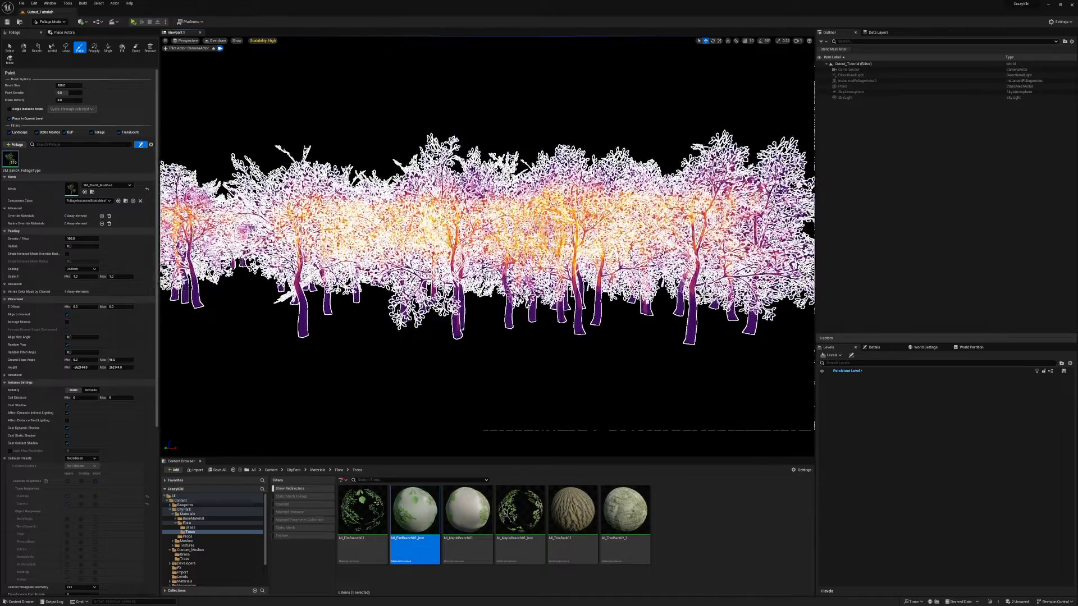
- View the modified elm trees in Unlit mode and return the viewport to Lit
left_click(215, 40)
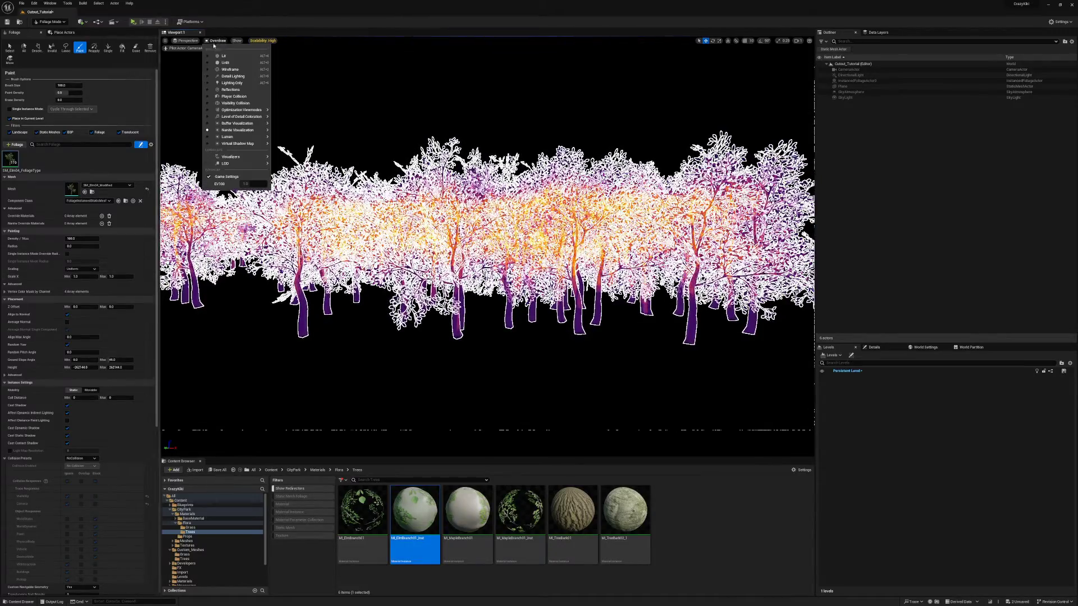
left_click(217, 53)
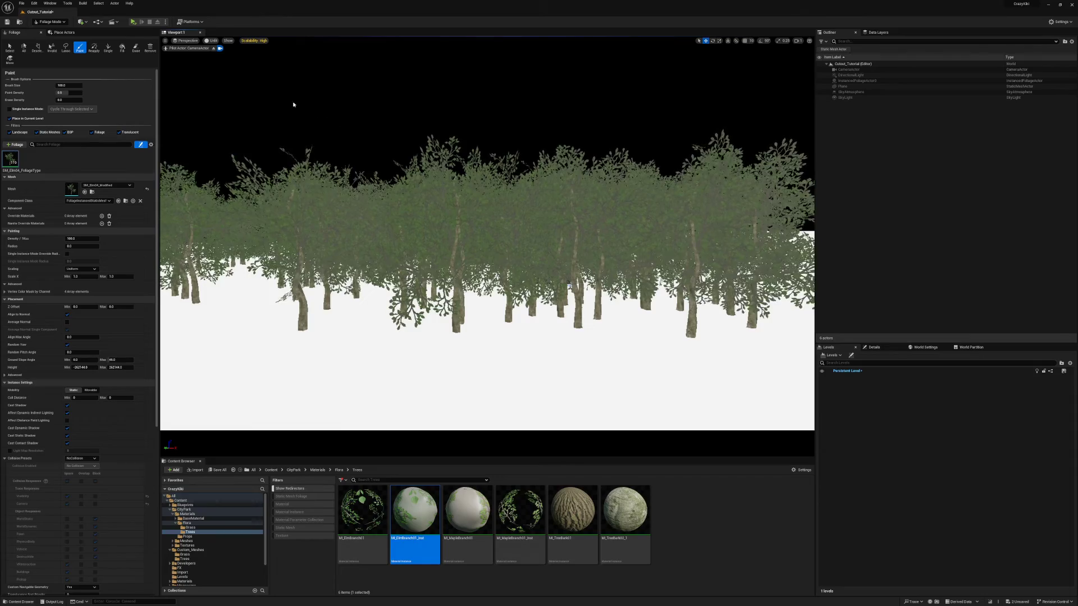
left_click(209, 42)
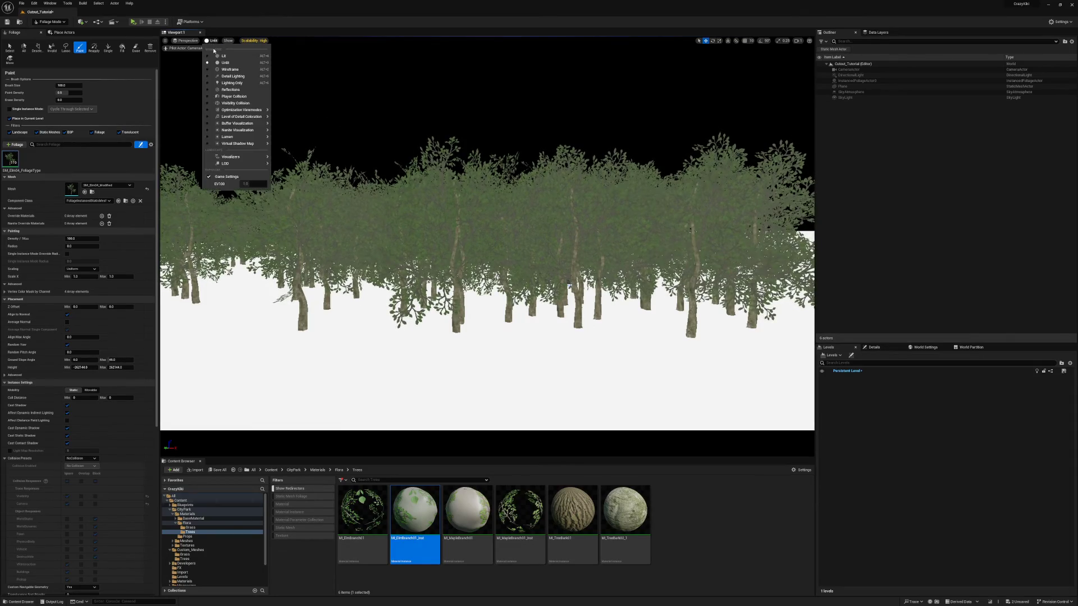
left_click(220, 59)
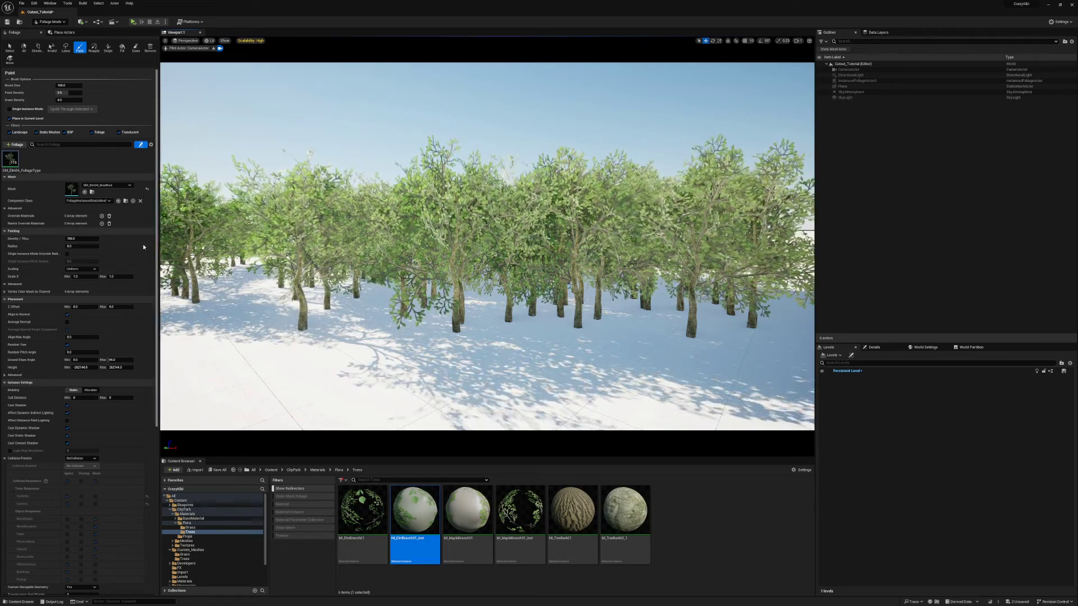
- Look through the foliage type's placement, instance, collision and scalability settings, and open the list of editor modes
scroll(131, 256, "down", 3)
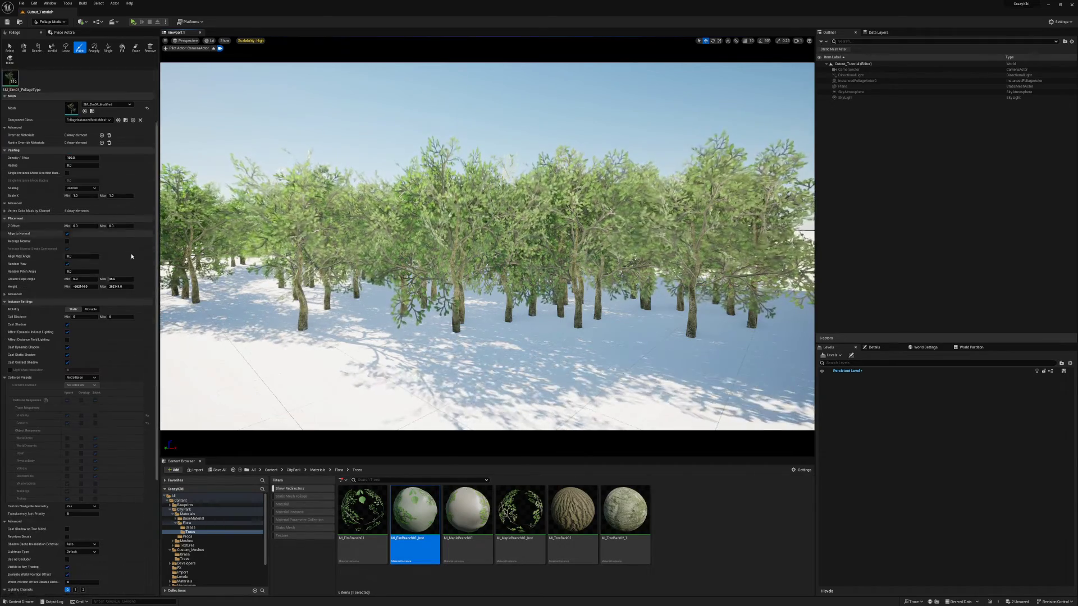
scroll(130, 254, "down", 2)
scroll(130, 253, "down", 3)
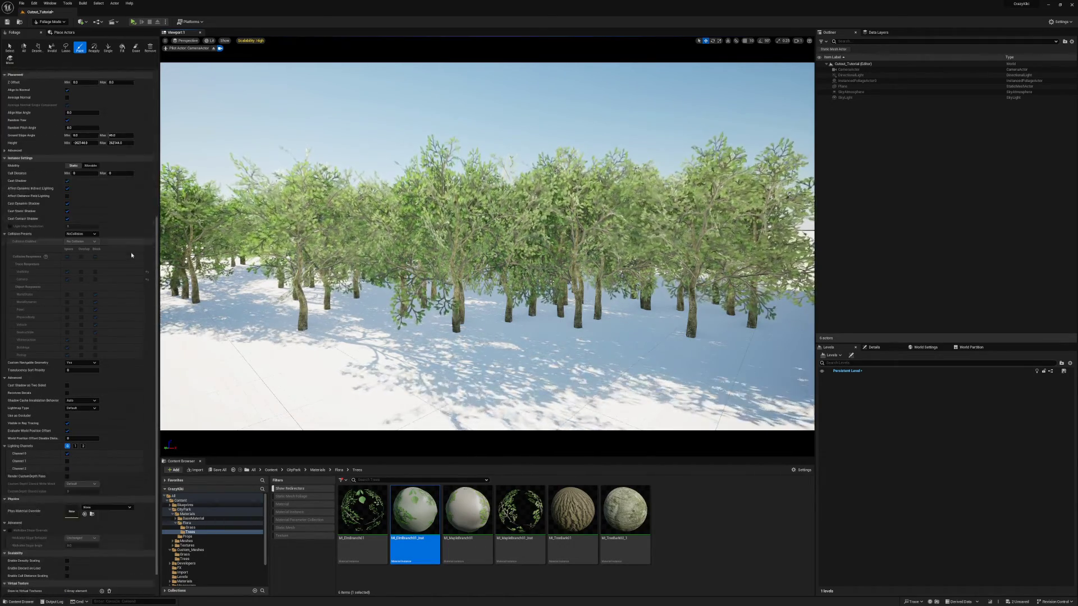
scroll(131, 255, "down", 1)
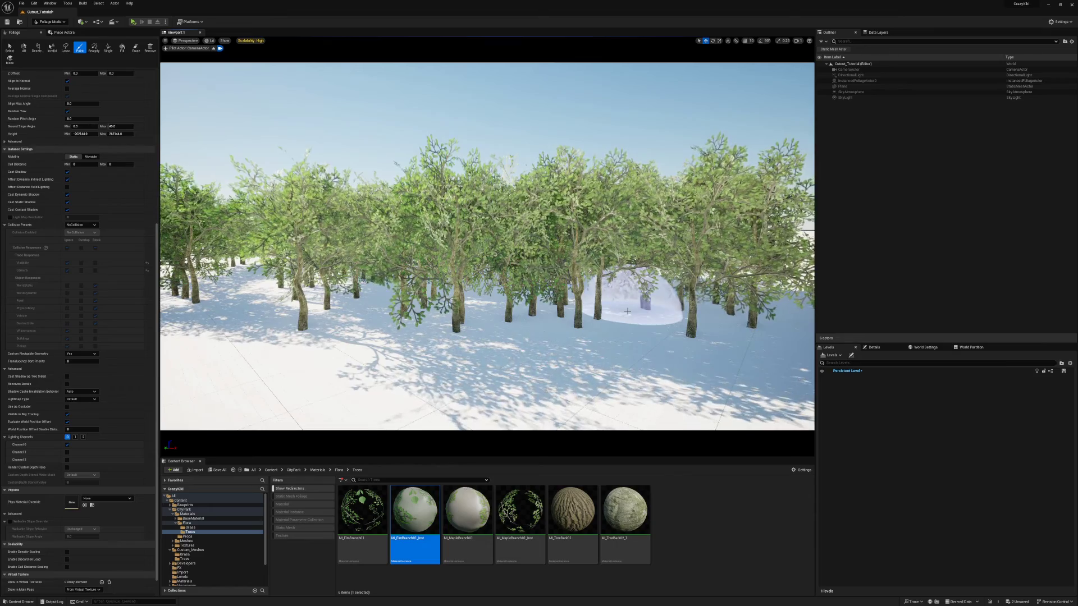
left_click(52, 22)
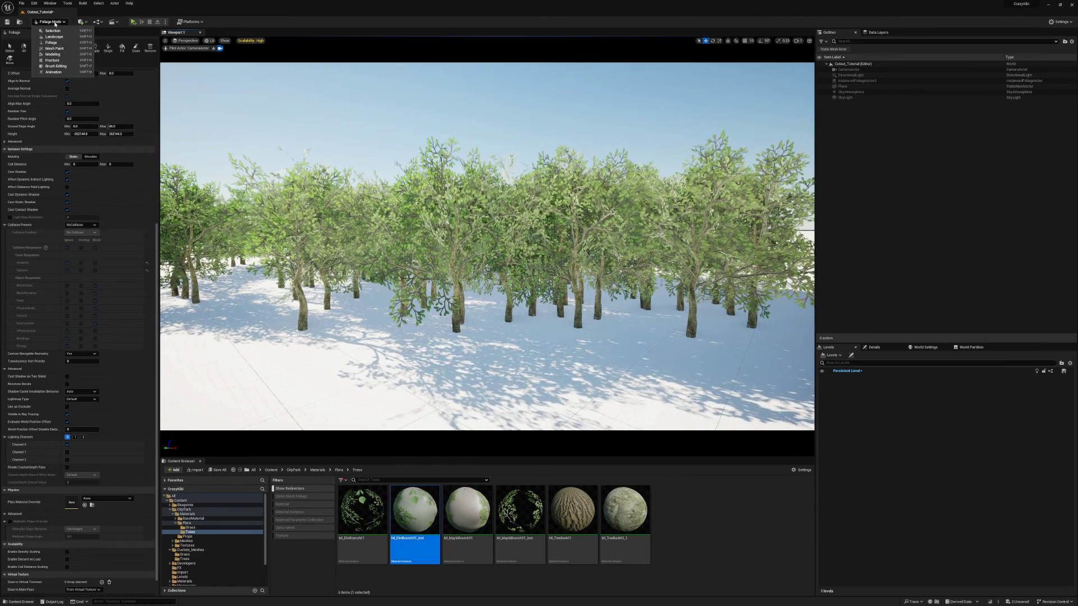